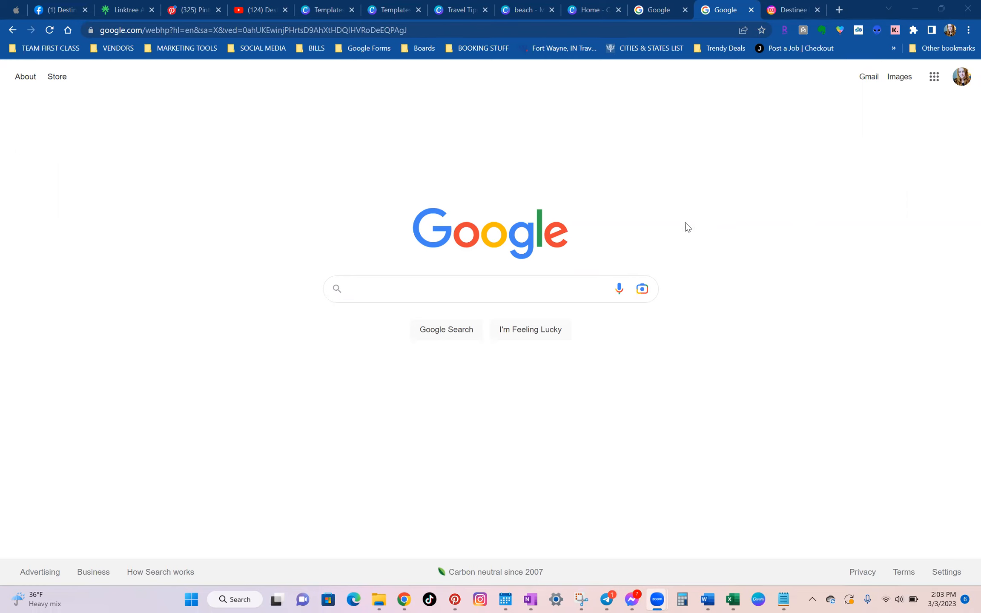
Search Google for "business name generator" and open the businessnamemaker.com result.
left_click(571, 292)
type("b")
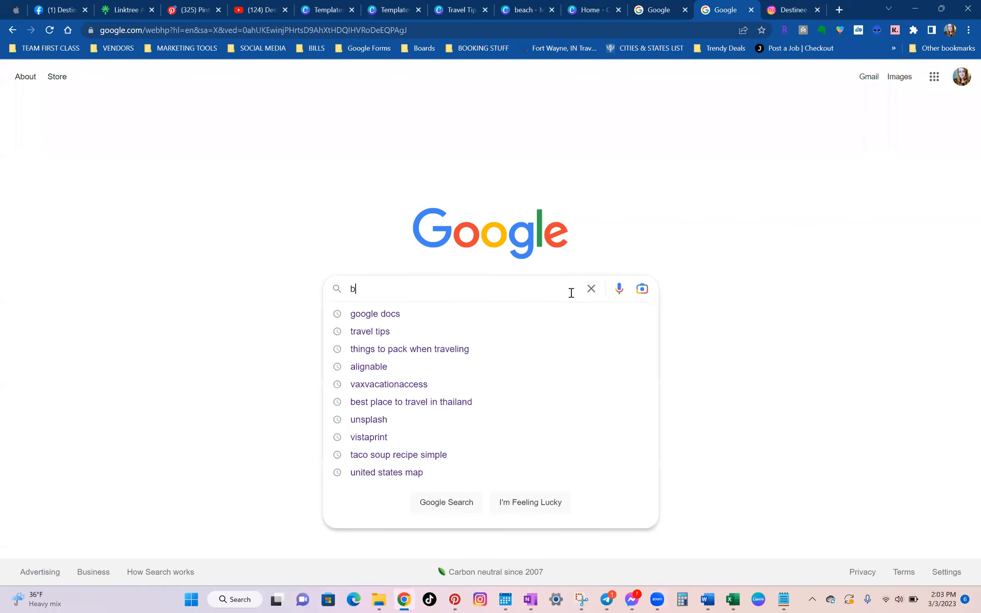
type("usiness na")
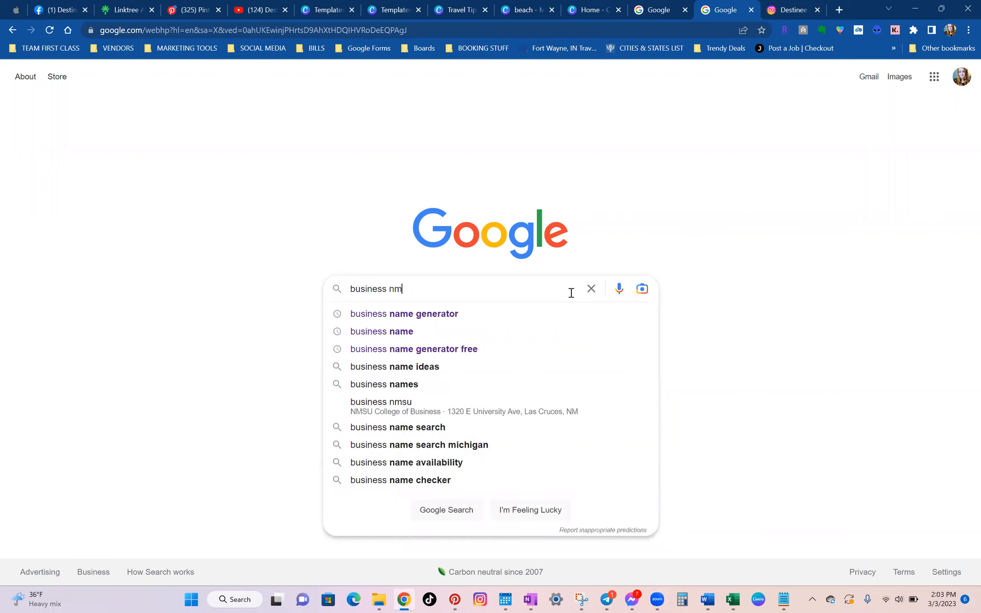
left_click(398, 318)
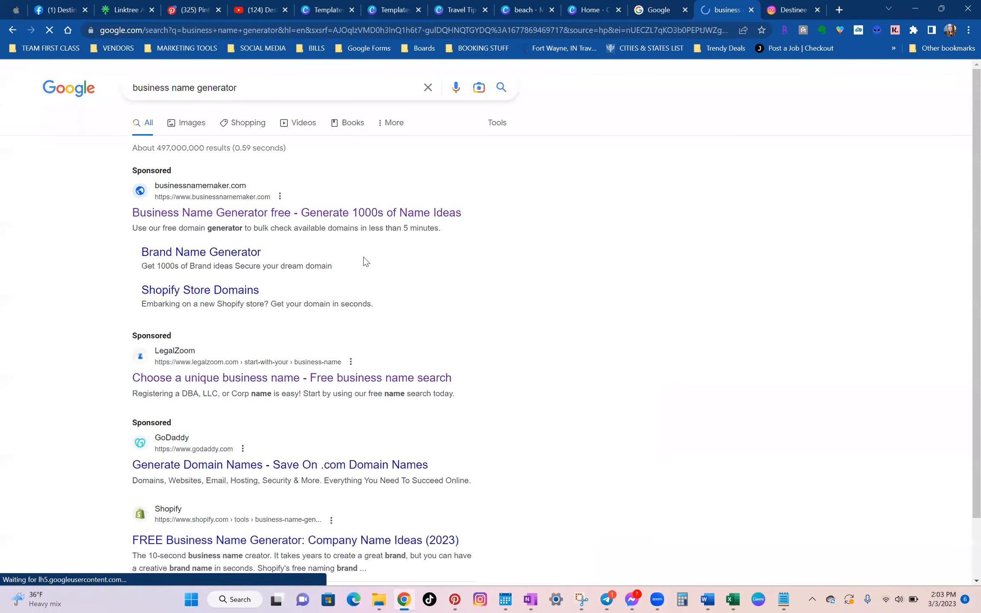
left_click(385, 224)
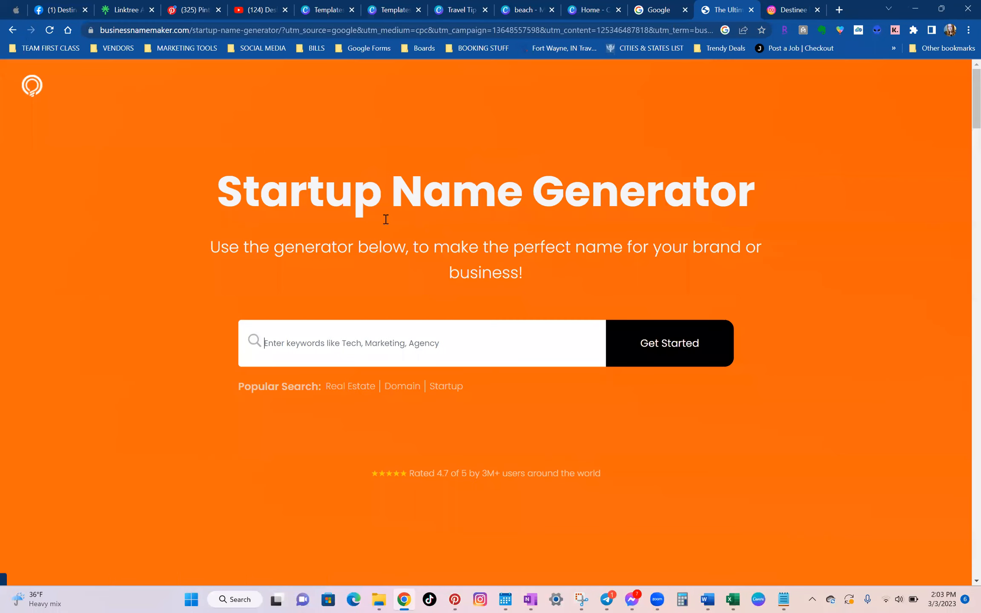
Generate business name ideas for the keyword "luxury" and look through the suggested names.
left_click(479, 347)
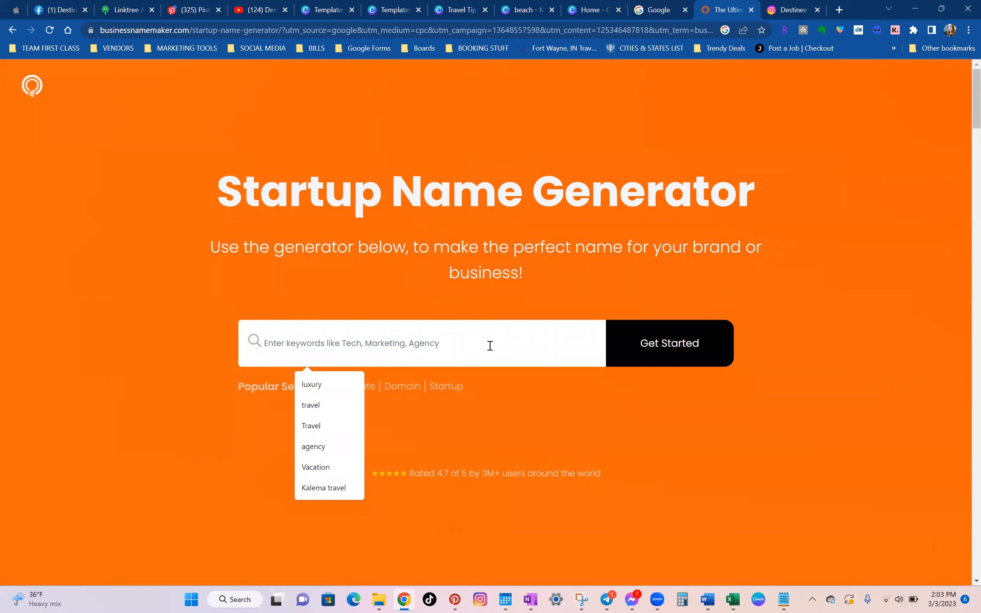
left_click(328, 382)
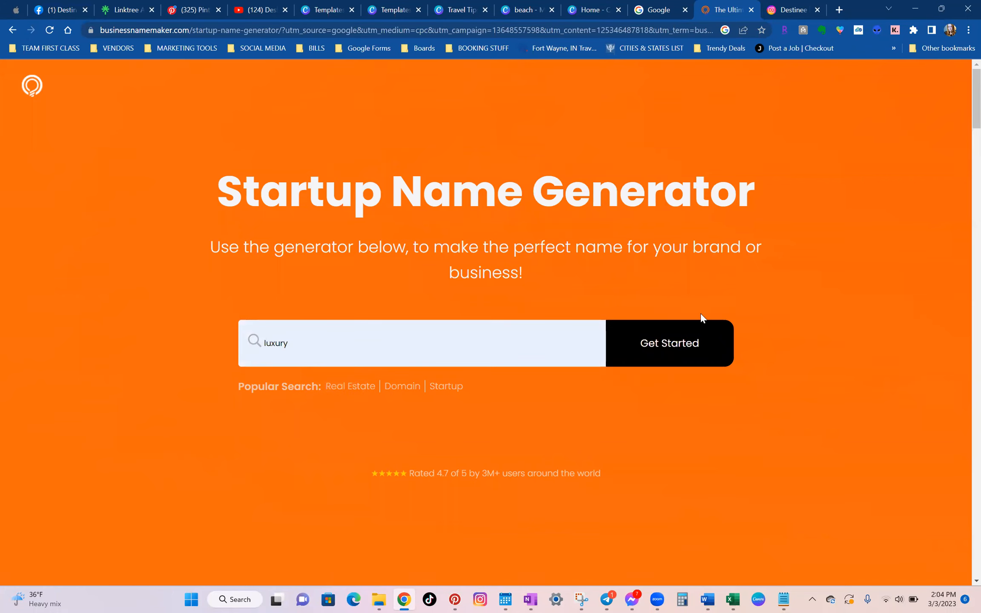
left_click(683, 339)
scroll(677, 324, "down", 2)
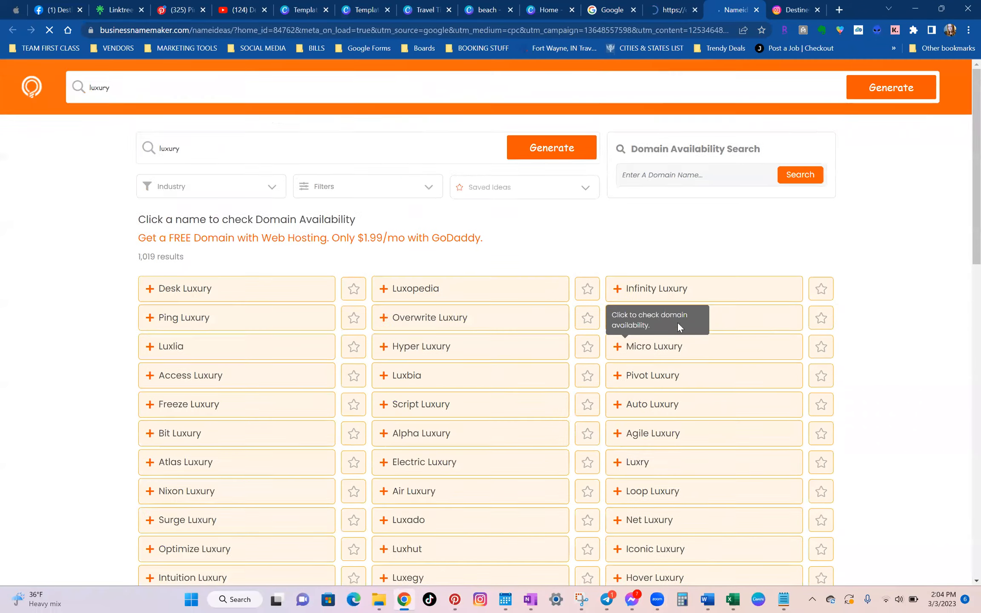
scroll(674, 329, "down", 5)
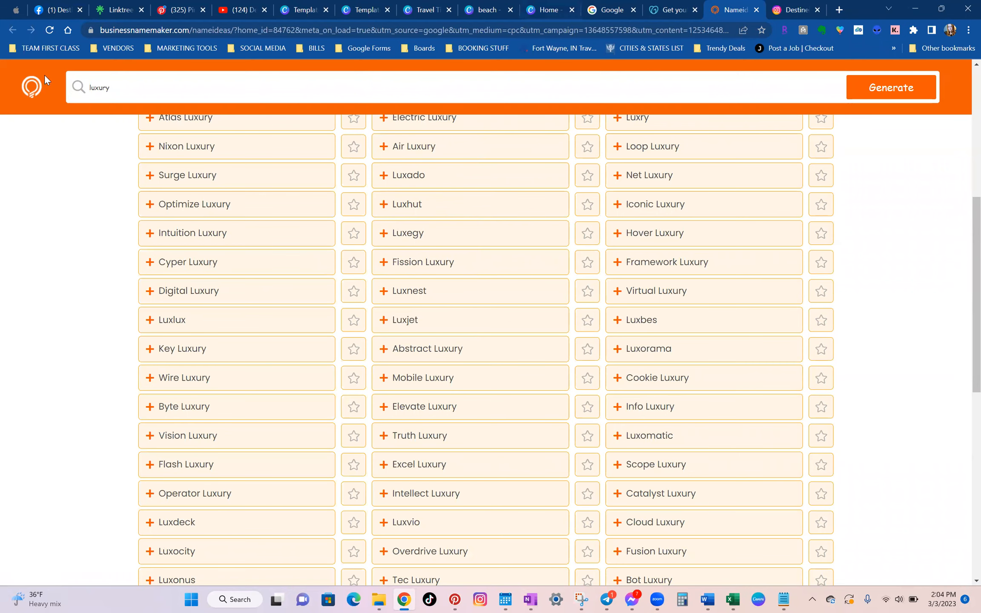
Examine the Destinee Travel Facebook page, the GoDaddy domain offer and the generated luxury name ideas.
left_click(55, 9)
scroll(519, 309, "down", 5)
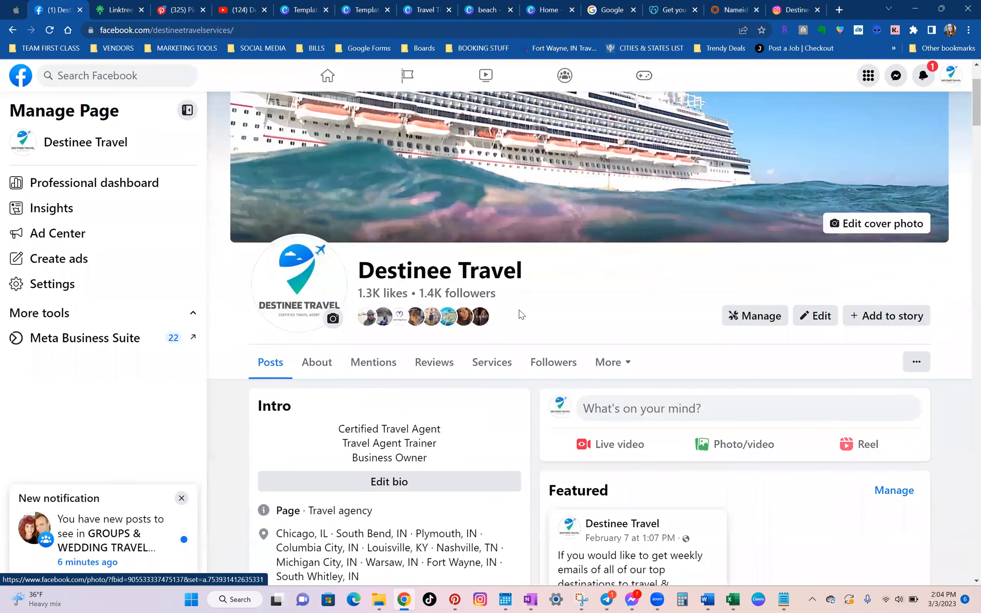
scroll(519, 310, "up", 5)
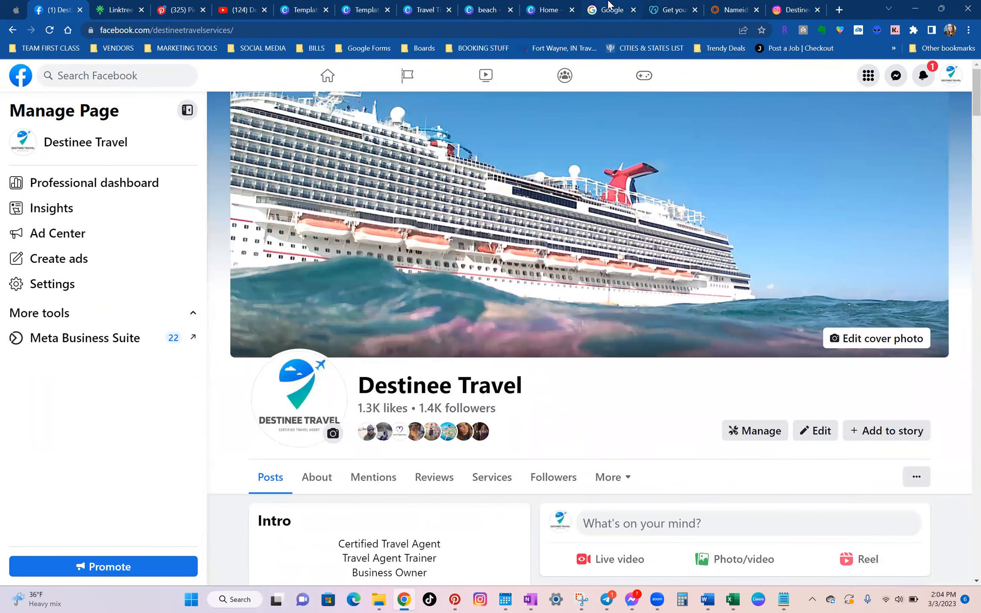
left_click(656, 10)
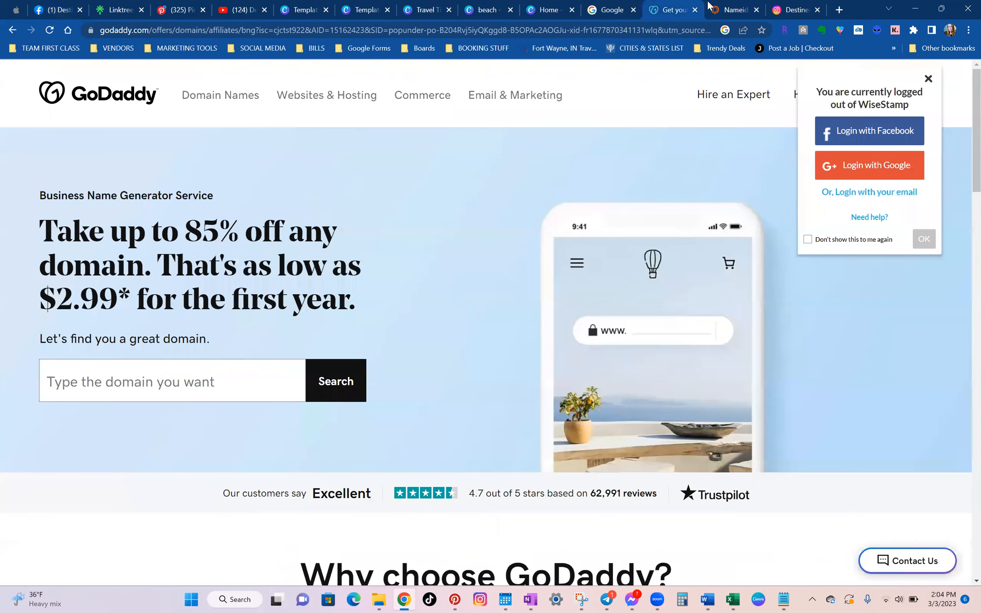
left_click(727, 9)
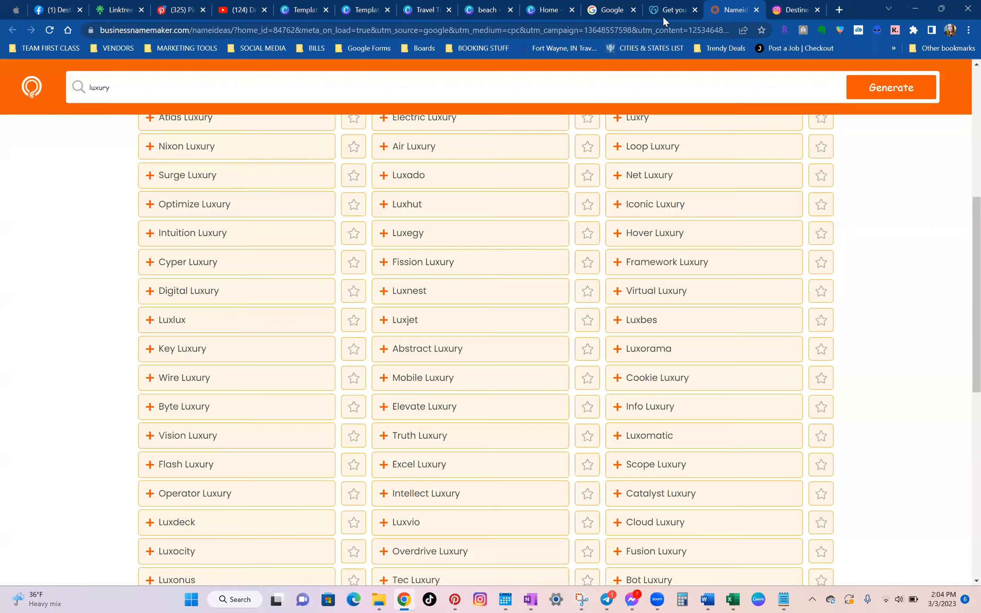
scroll(519, 305, "up", 8)
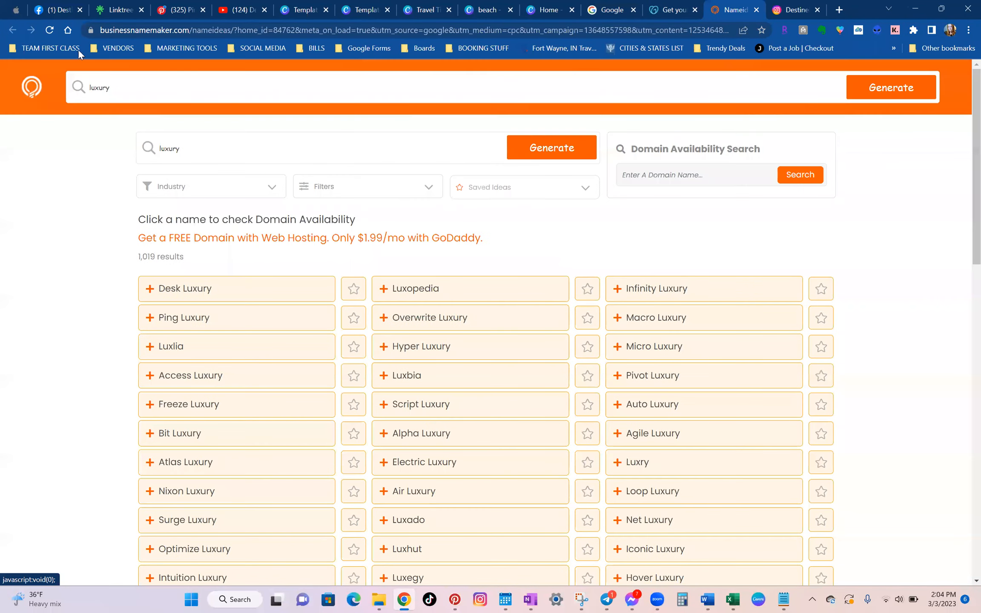
left_click(671, 9)
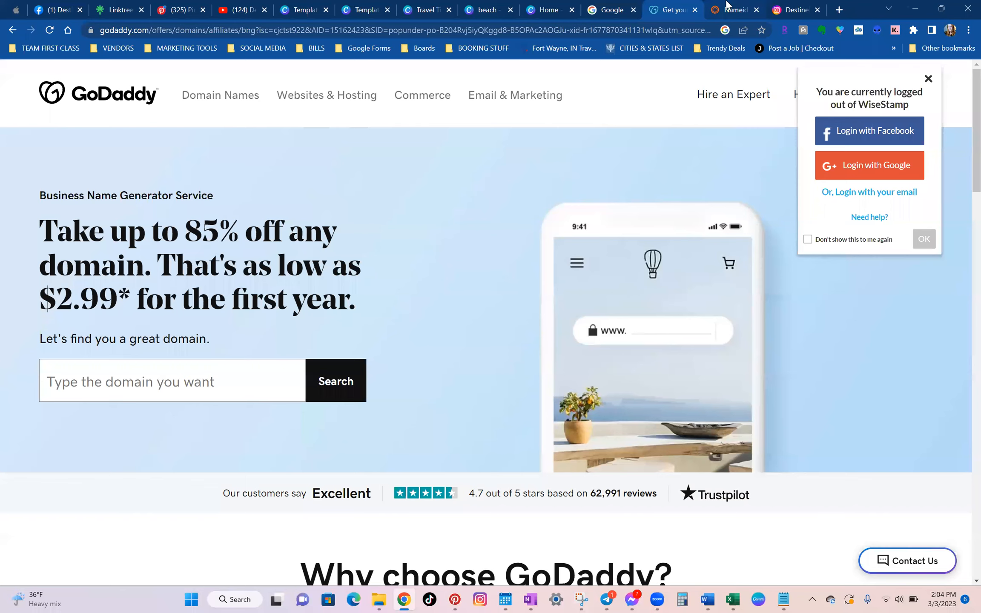
left_click(736, 8)
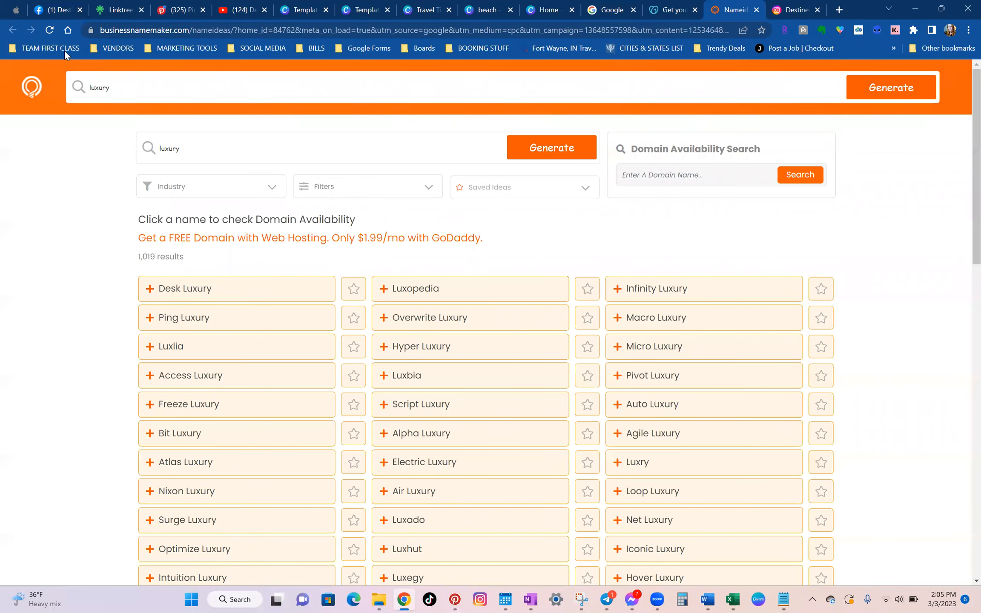
Return to the business name generator's home page and select its full web address for sharing.
left_click(26, 88)
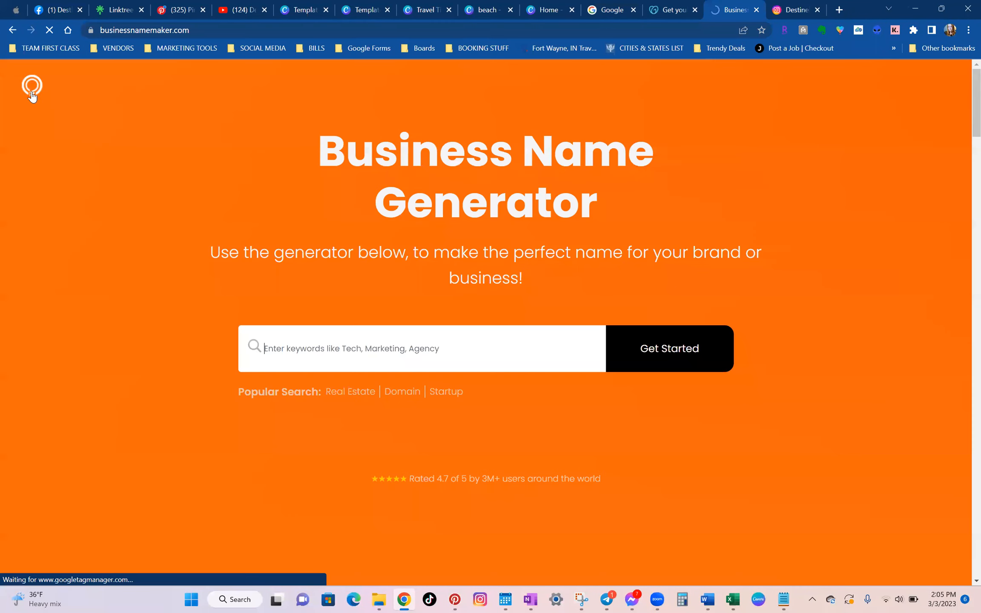
left_click(203, 28)
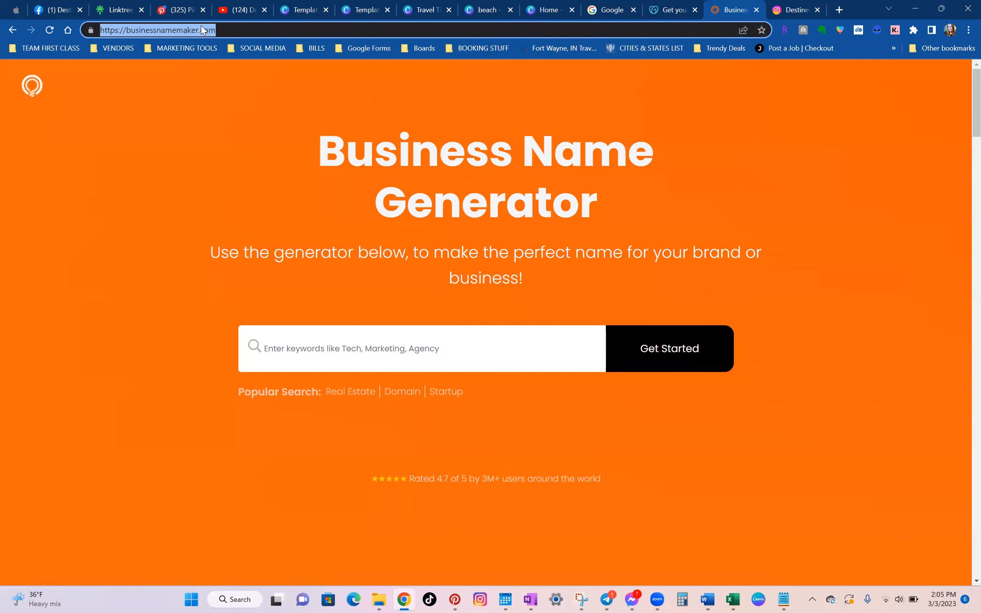
left_click(870, 576)
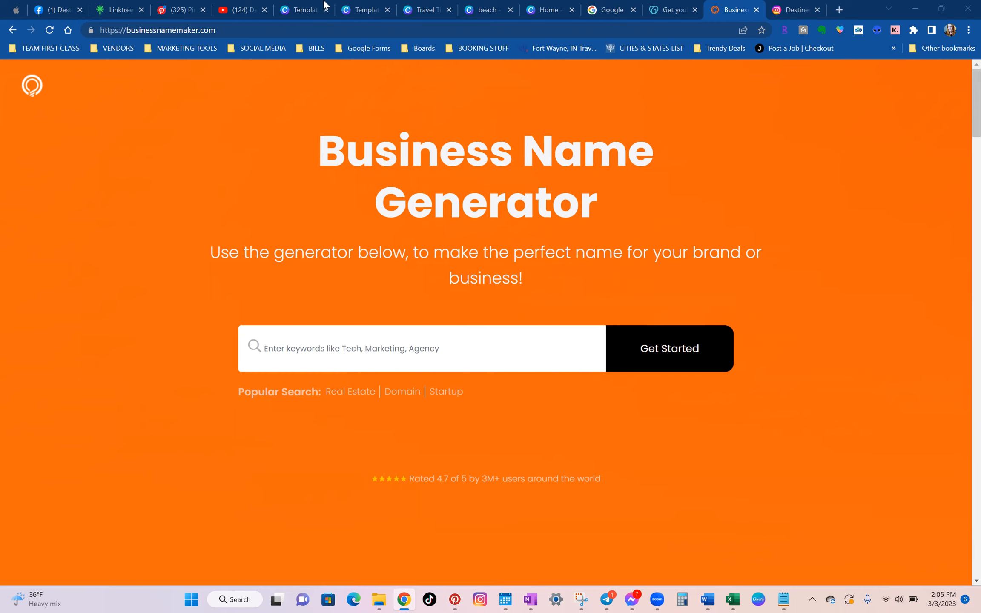
Switch to the Canva home page and select its full web address for sharing.
left_click(553, 7)
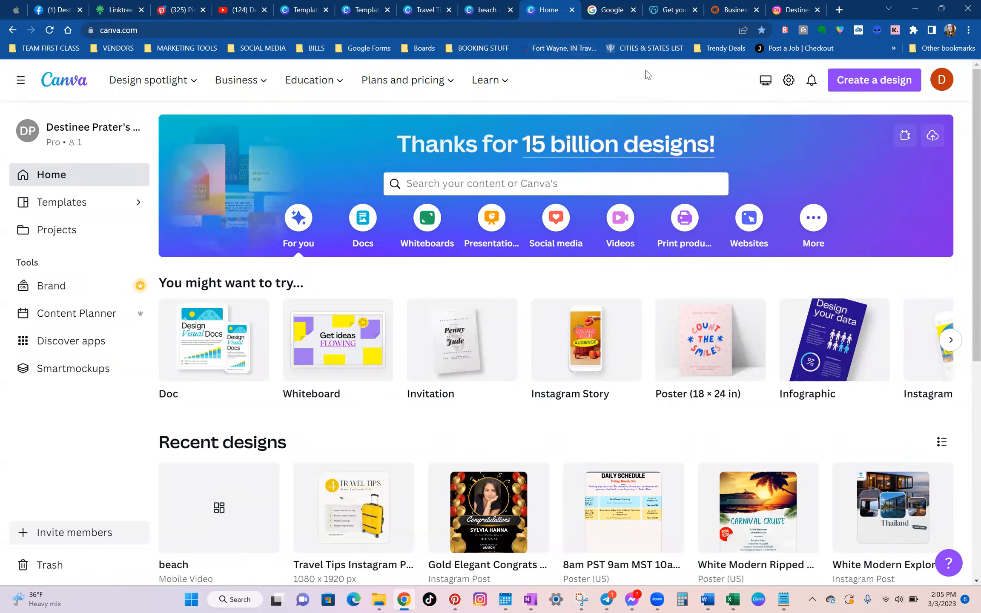
double_click(255, 30)
triple_click(255, 31)
left_click(823, 587)
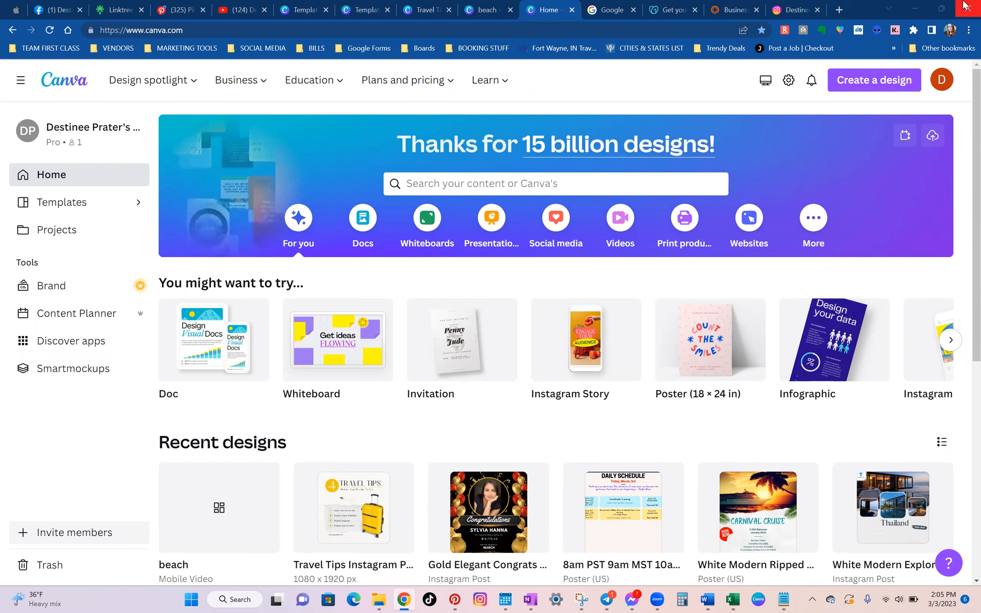
mouse_move(945, 3)
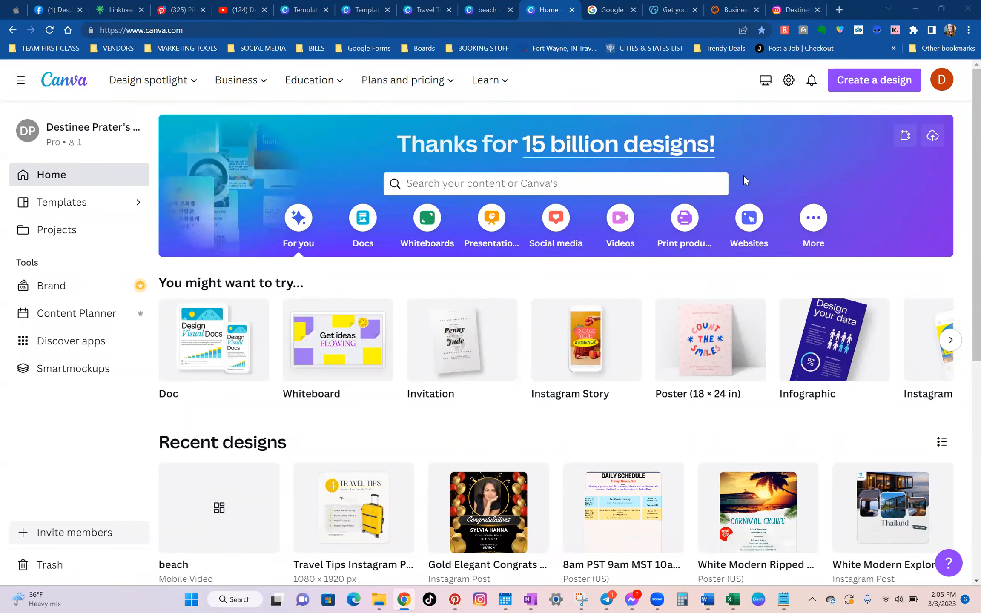
Create a new 500 × 500 px Logo design.
left_click(861, 86)
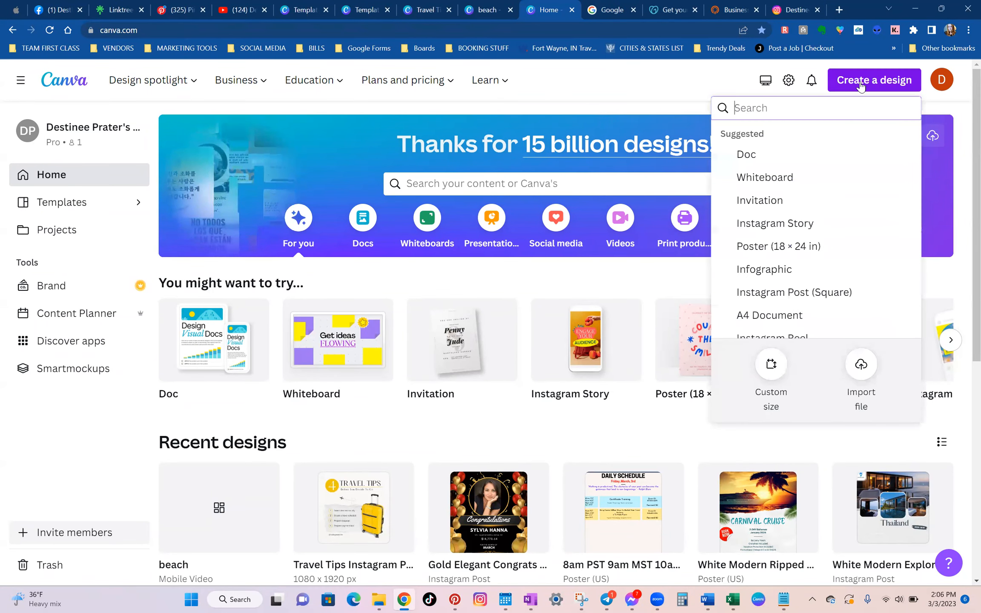
type("logo")
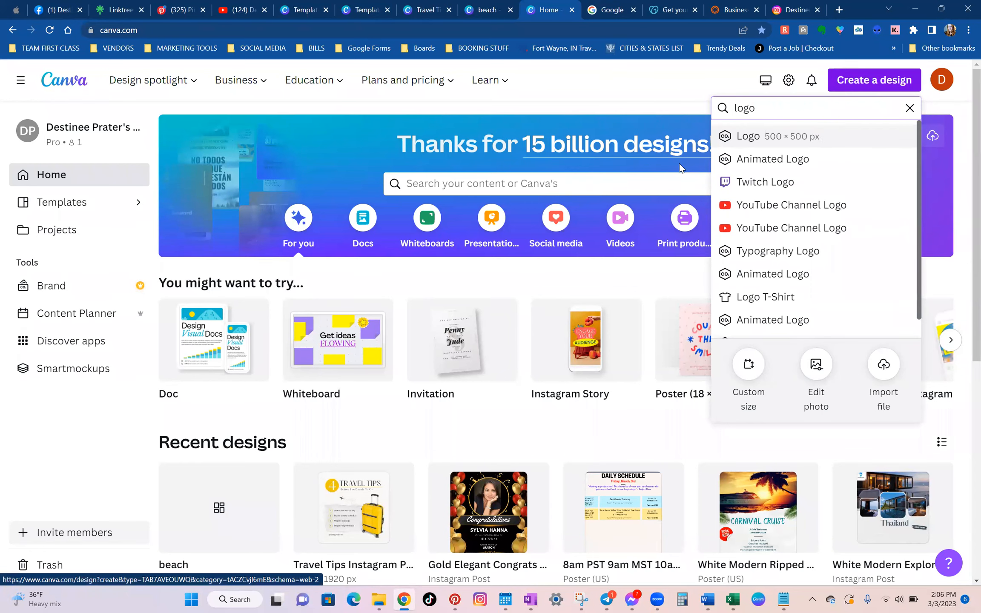
left_click(762, 136)
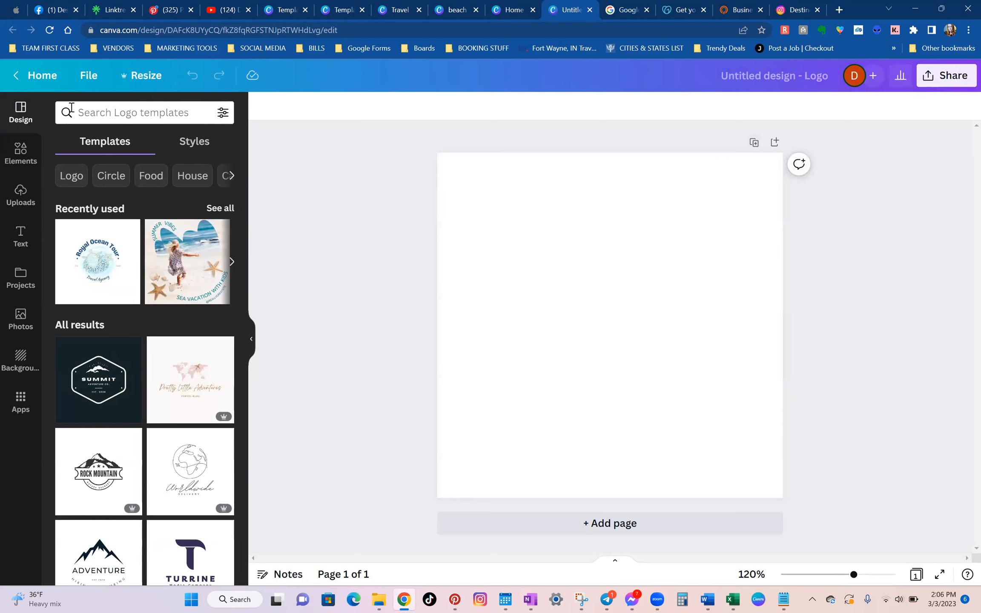
Search the logo templates for "travel" and apply the pink "Love the Travel" suitcase template to the blank page.
left_click(112, 113)
type("travel")
key("Return")
left_click(90, 346)
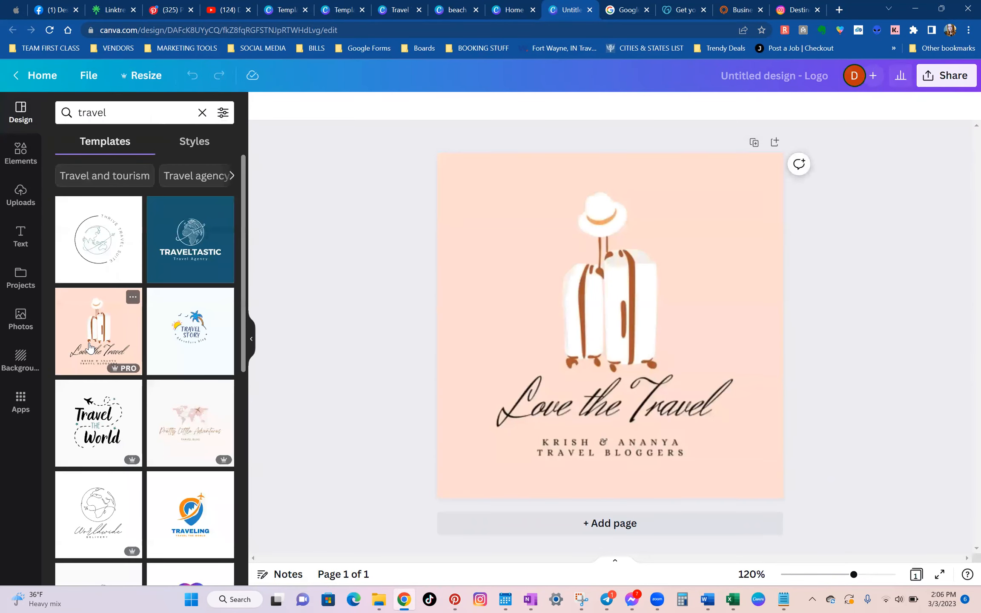
Add the white version of the "Cute Travel the World Logo" template as a second page.
scroll(75, 304, "down", 3)
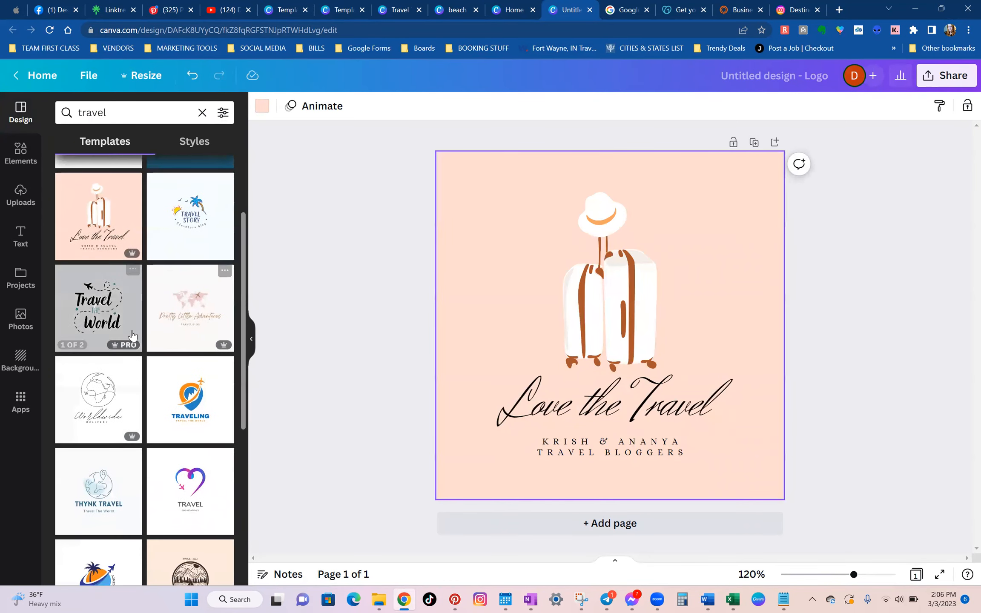
left_click(74, 305)
left_click(98, 234)
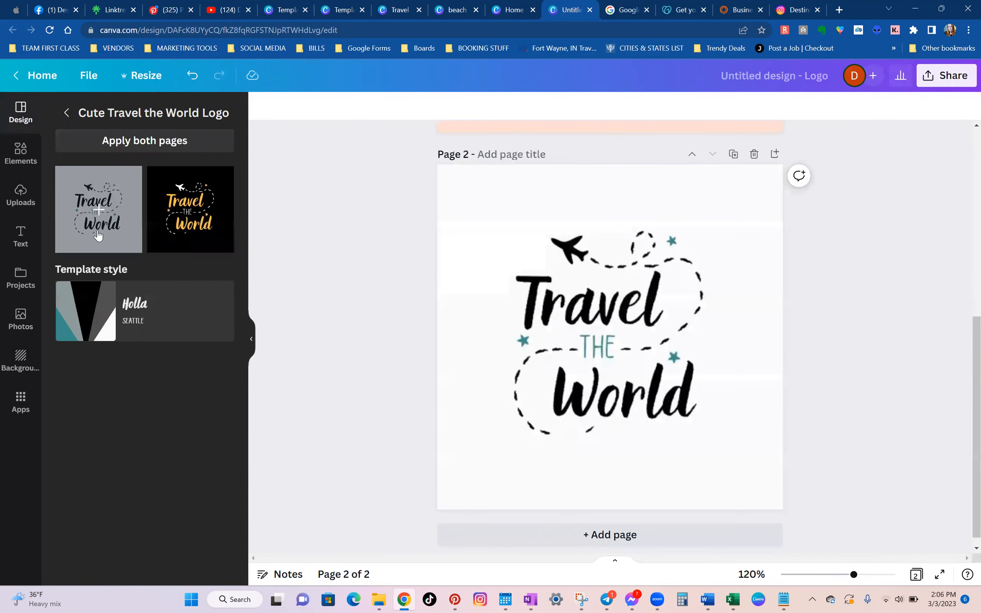
left_click(64, 114)
Add the heart-and-airplane "TRAVEL" template as page 3 and enlarge its heart graphic towards the upper right.
scroll(183, 326, "down", 5)
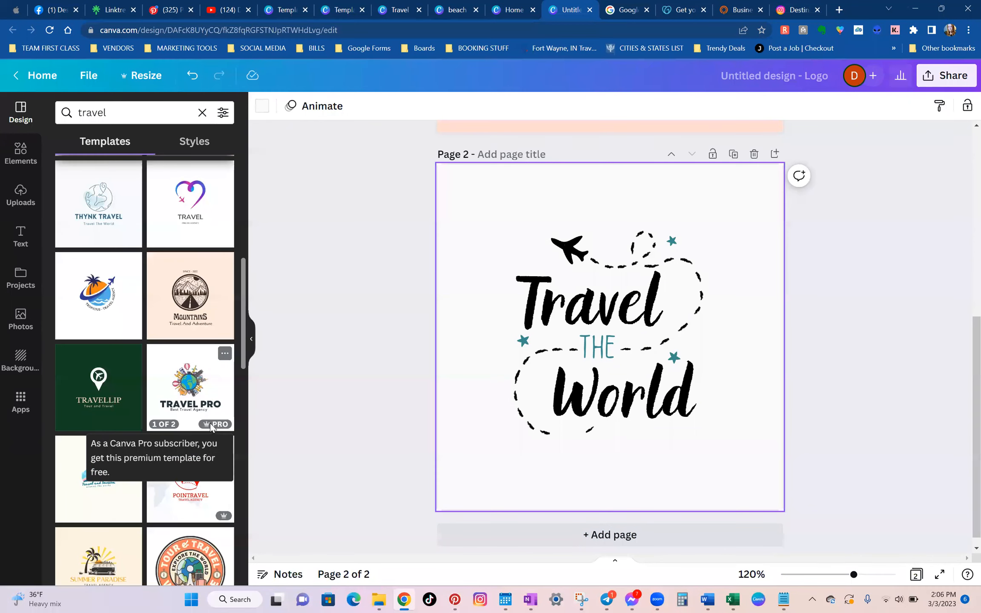
mouse_move(205, 427)
left_click(191, 187)
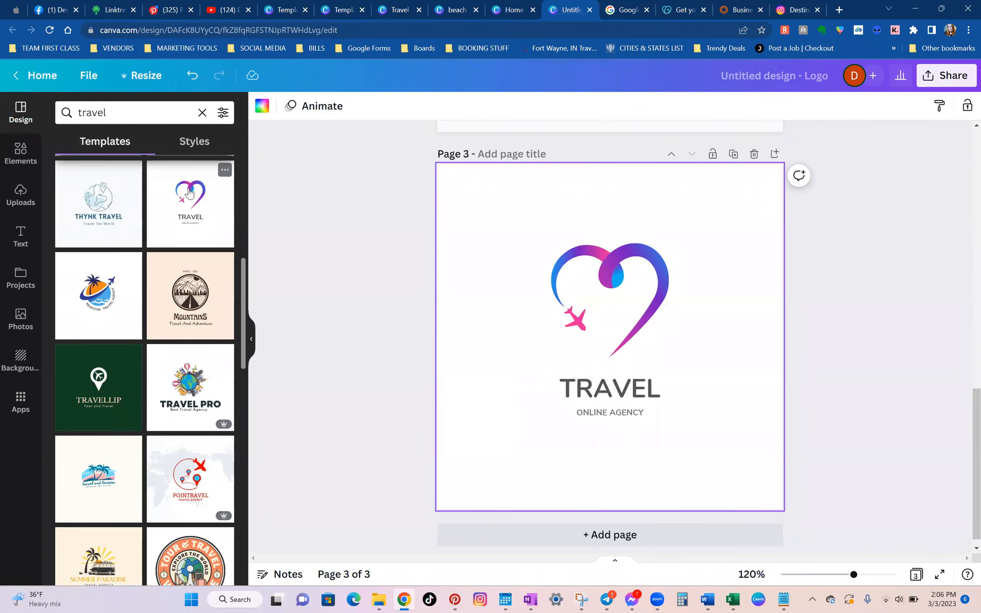
left_click(598, 294)
left_click_drag(667, 244, 717, 208)
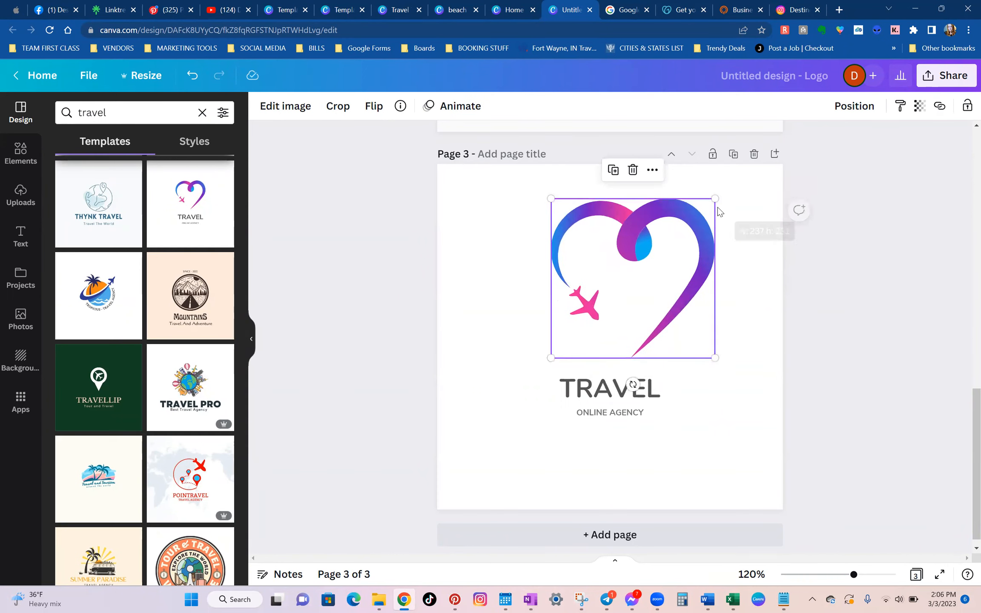
Replace the "TRAVEL" heading on page 3 with "DESTINEE TRAVEL" and widen its text box to fit on one line.
double_click(586, 388)
type("DESTI")
type("NEE")
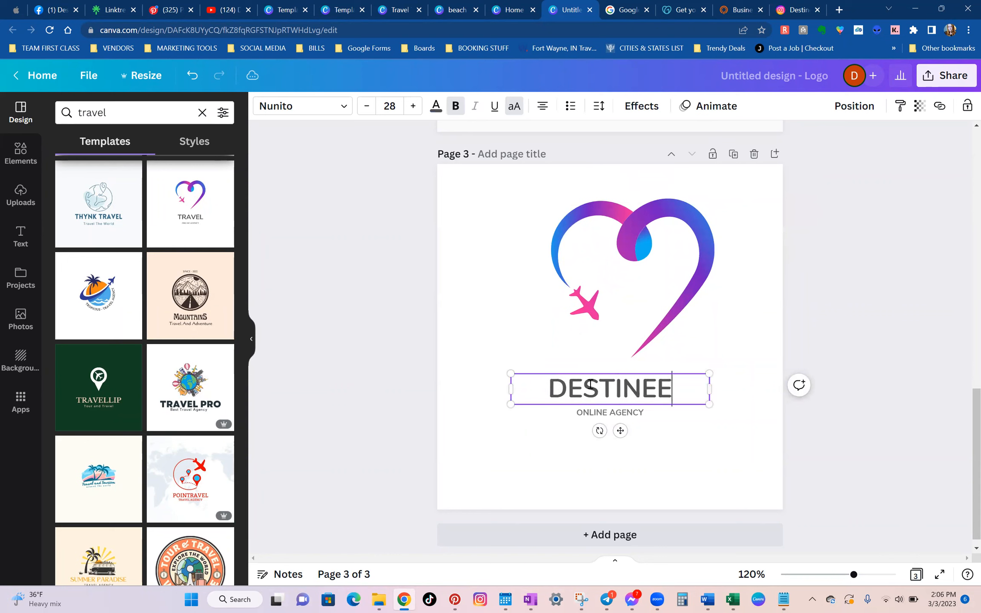
type(" TRAVEL")
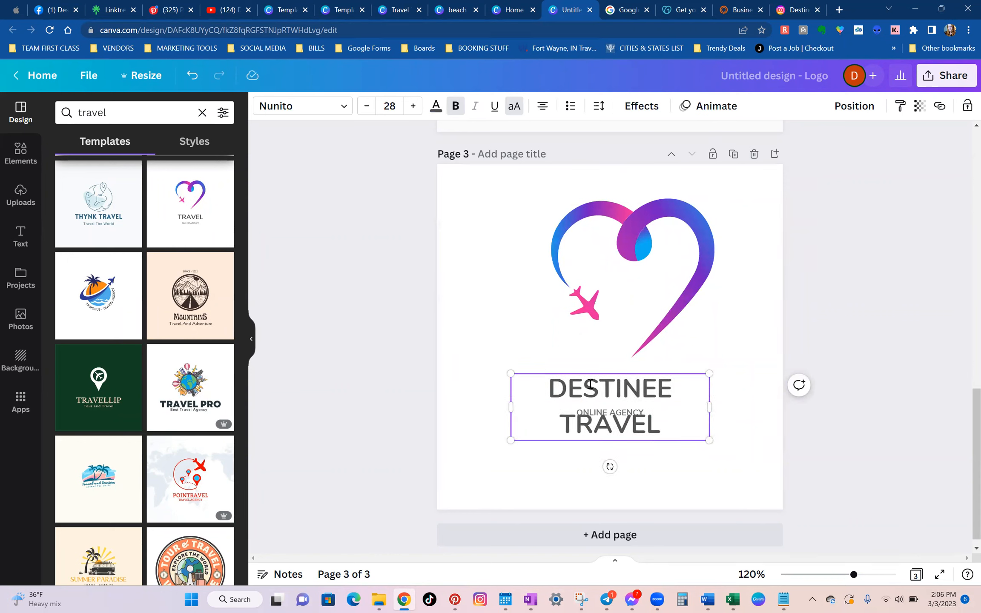
left_click_drag(717, 409, 765, 395)
left_click(859, 319)
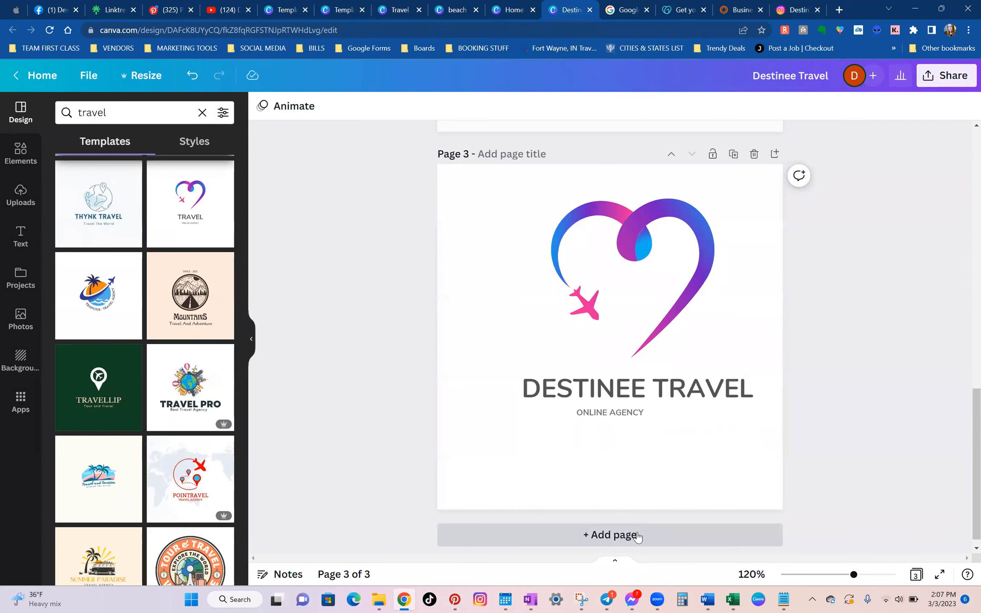
Revisit the Facebook business page, then close the name generator and GoDaddy pages and return to the Google home page.
left_click(55, 6)
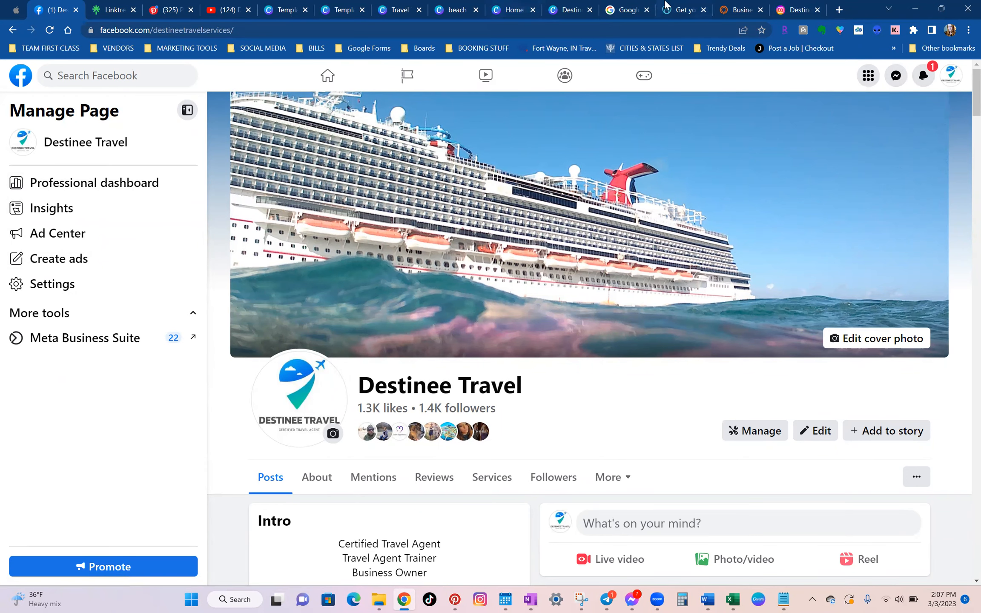
left_click(752, 10)
left_click(760, 10)
left_click(703, 11)
left_click(621, 6)
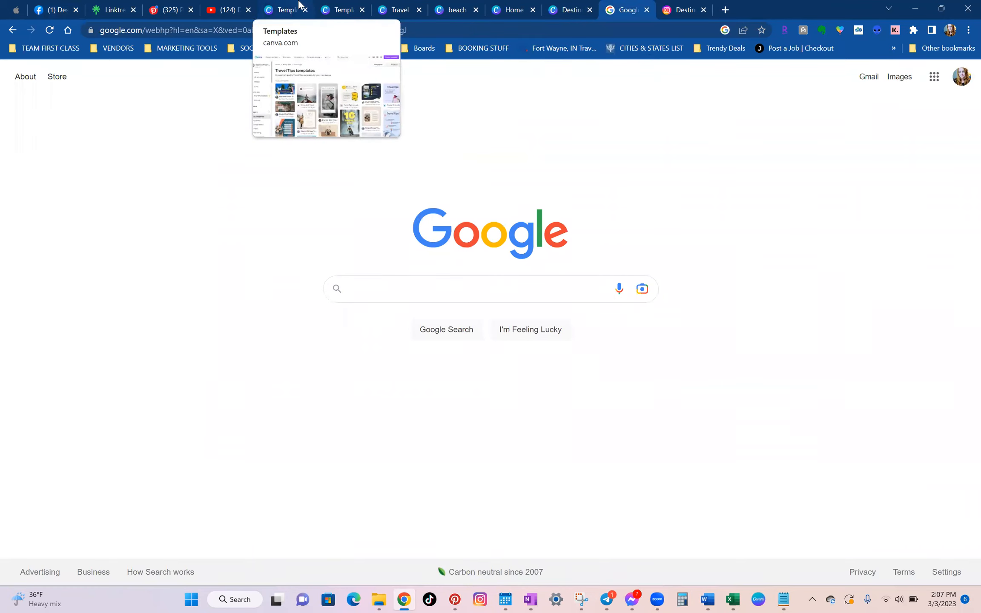
Return to the Destinee Travel logo design in Canva to view the heart logo on page 3.
left_click(562, 7)
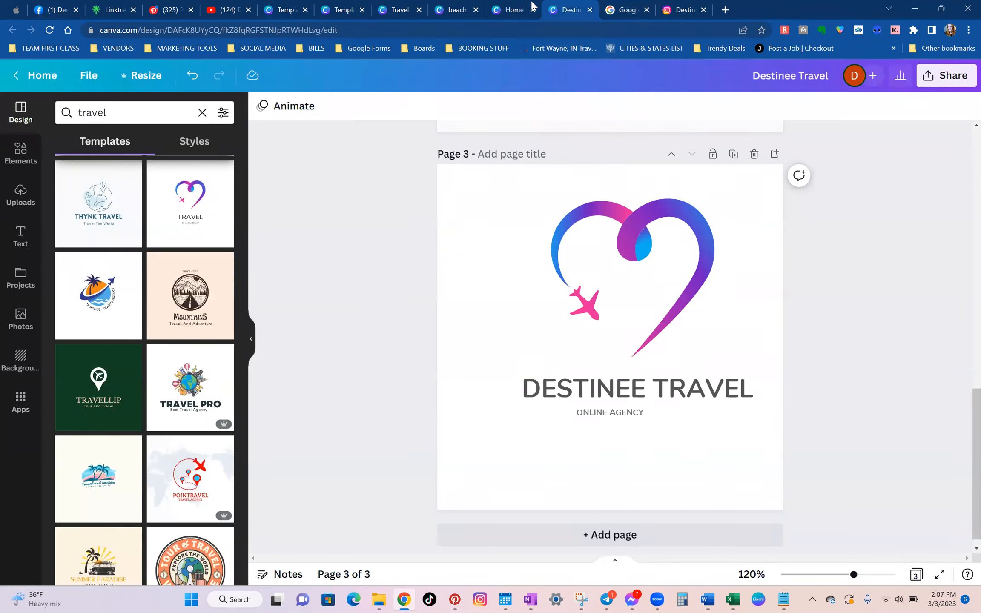
mouse_move(536, 8)
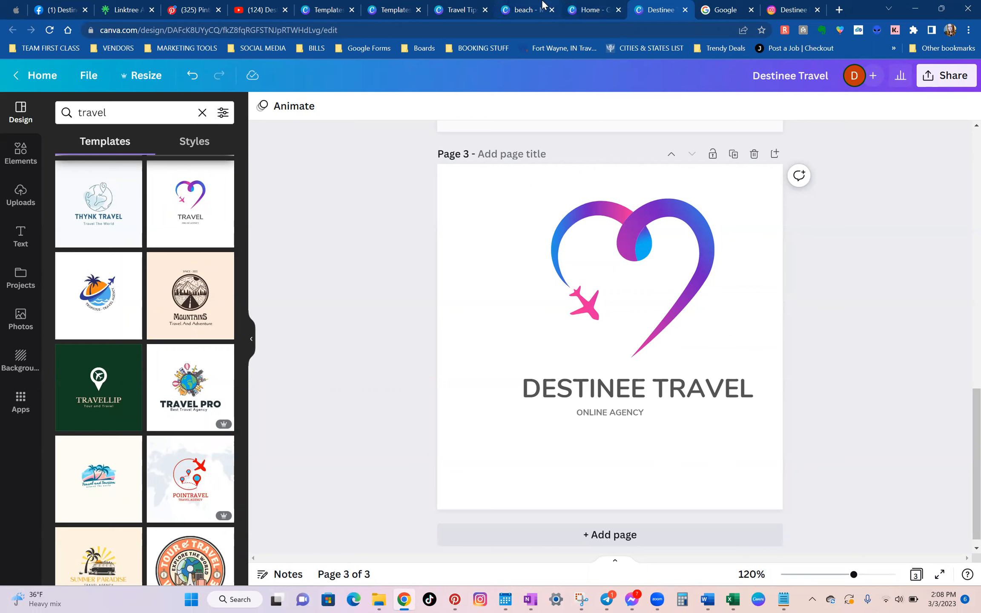
mouse_move(583, 3)
mouse_move(643, 600)
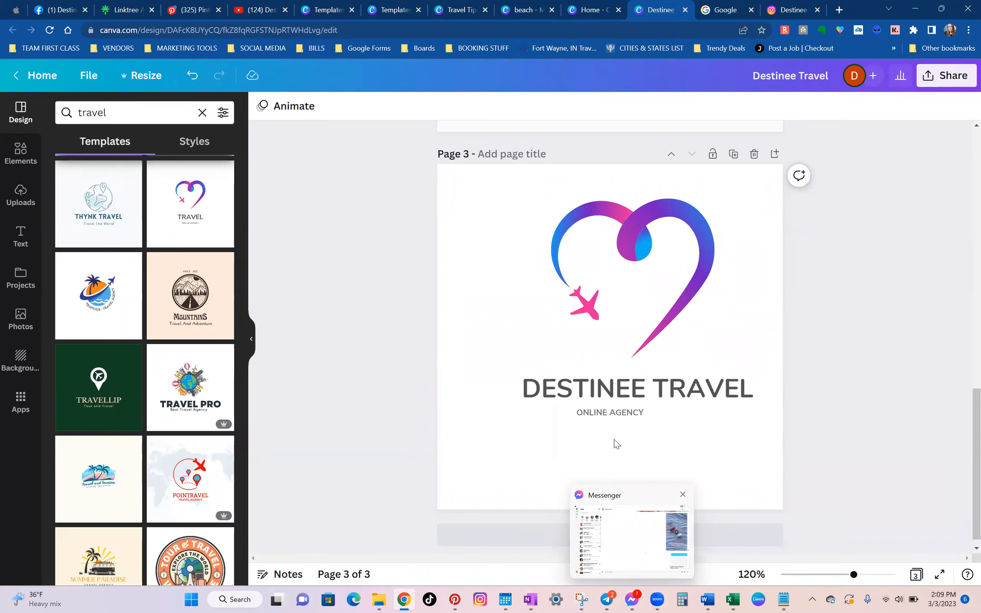
Switch to Pinterest and search for "travel business content ideas".
left_click(176, 5)
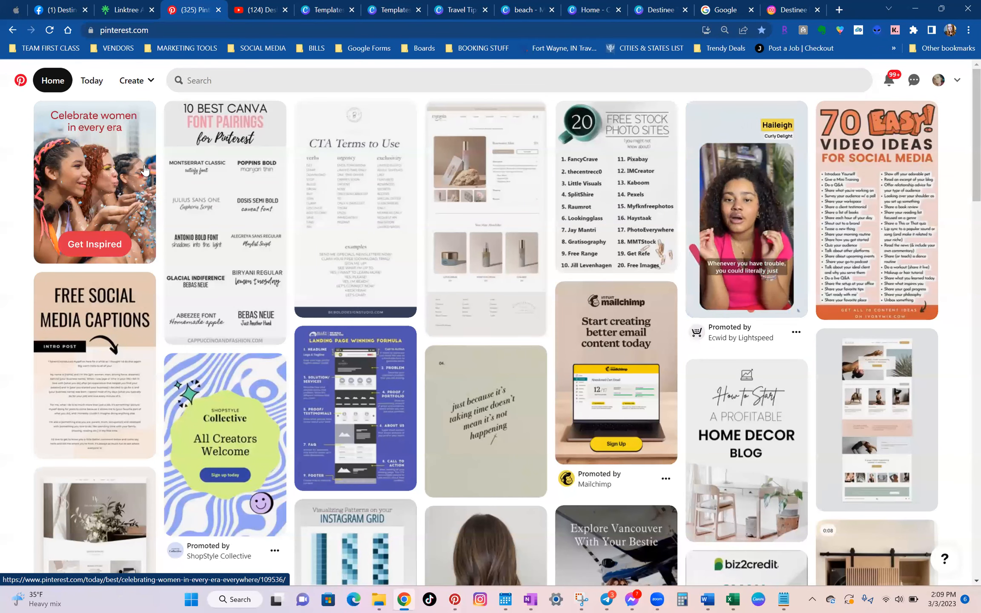
left_click(427, 77)
type("travel vb")
key("BackSpace")
key("BackSpace")
type("business con")
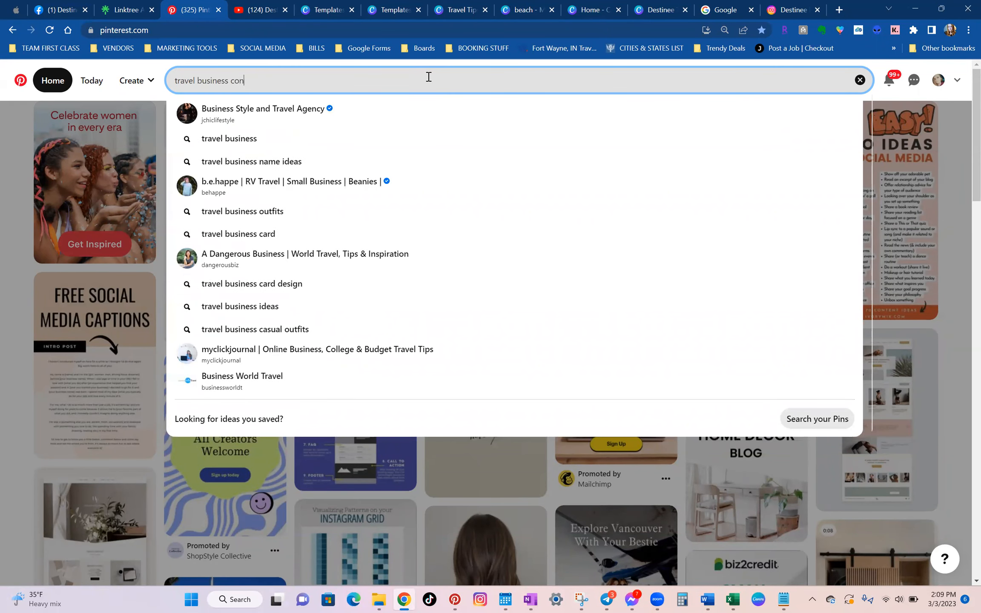
type("tent ideas")
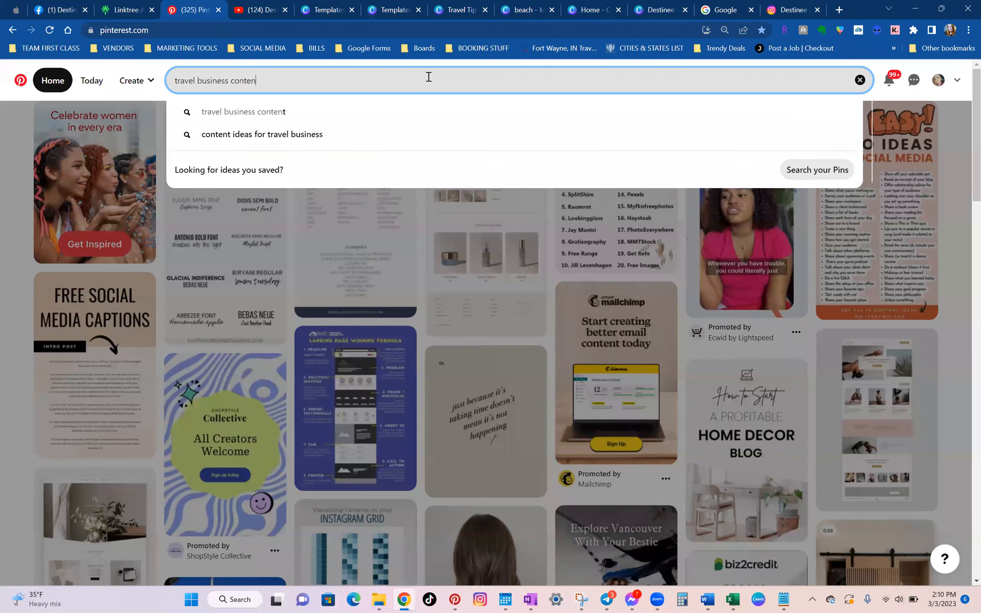
key("Return")
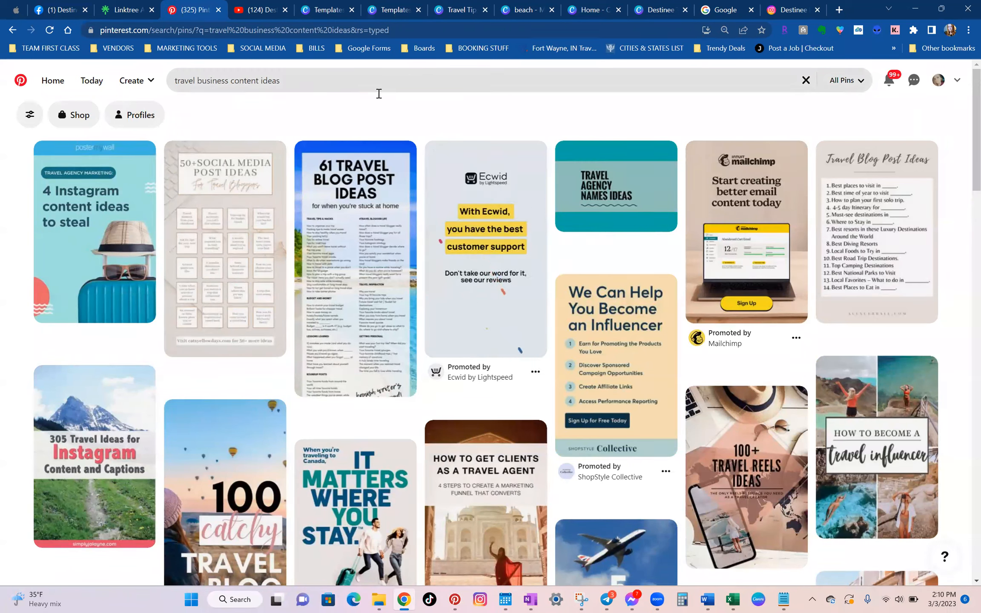
Examine the "50+ Social Media Post Ideas For Travel Bloggers" pin at a larger browser zoom, and go back to the search results.
left_click(246, 272)
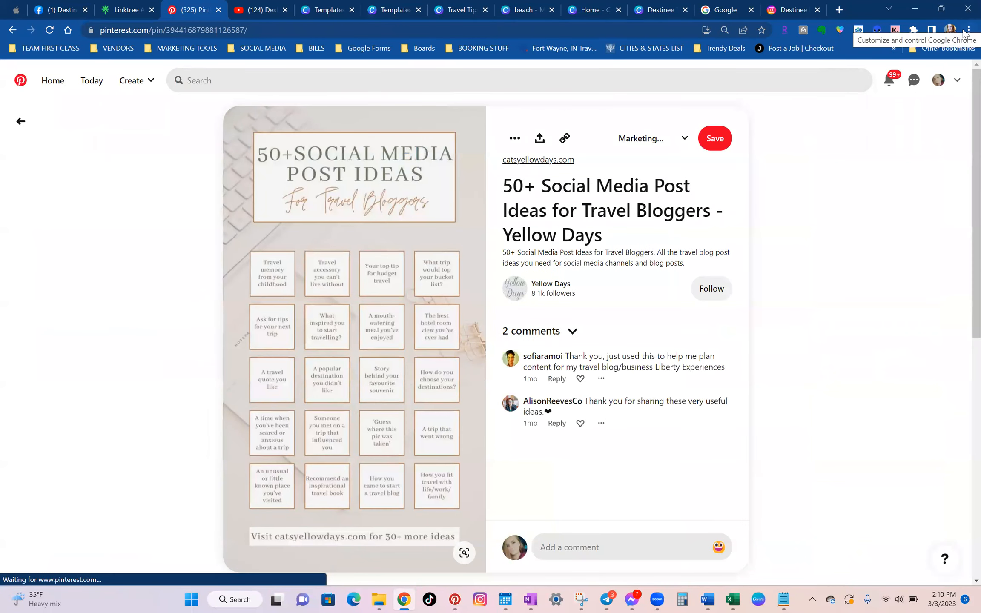
left_click(968, 29)
left_click(933, 139)
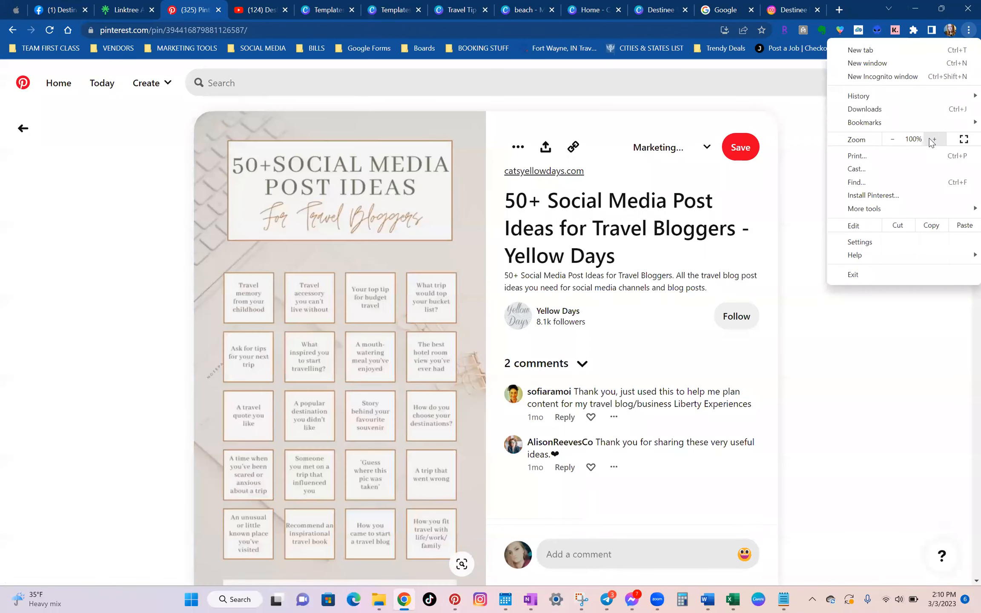
left_click(933, 139)
left_click(128, 227)
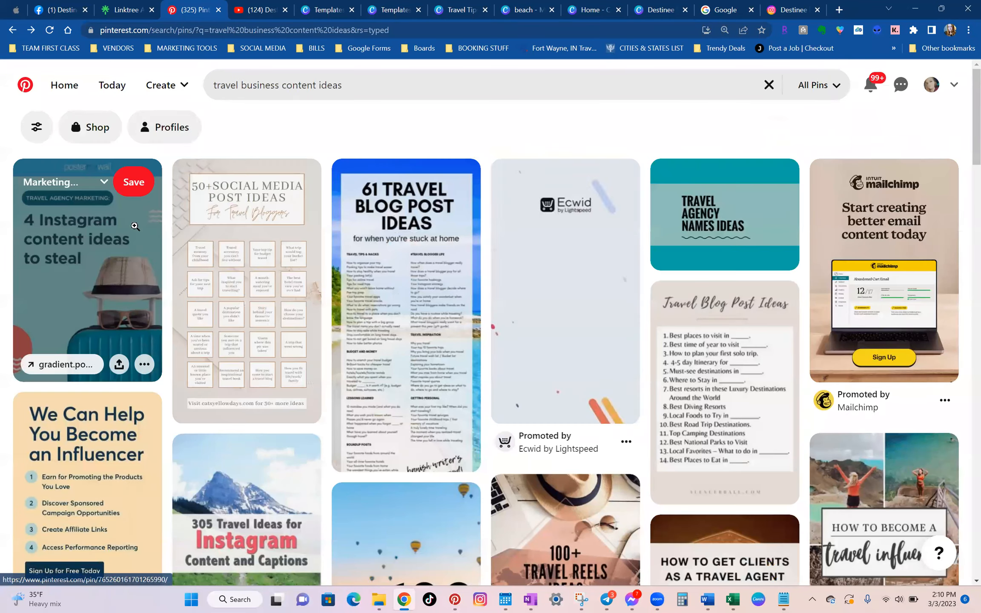
left_click(236, 313)
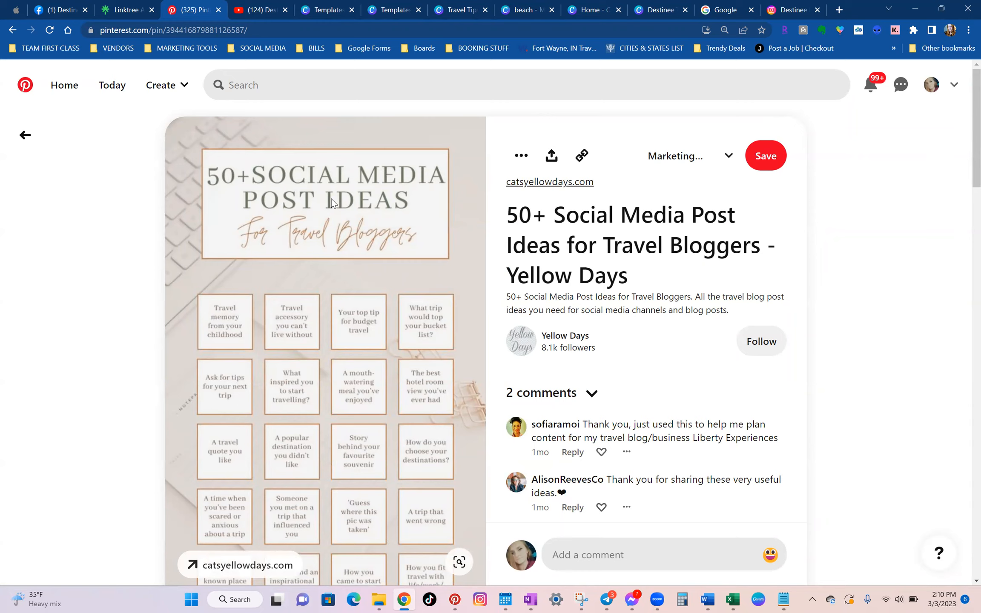
scroll(332, 202, "down", 1)
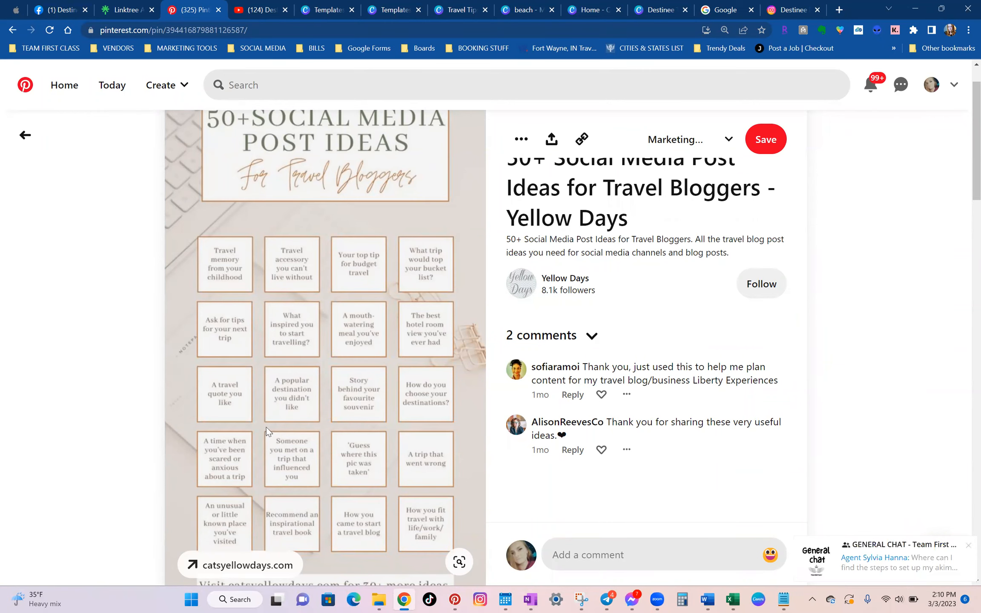
scroll(272, 401, "down", 4)
left_click(22, 147)
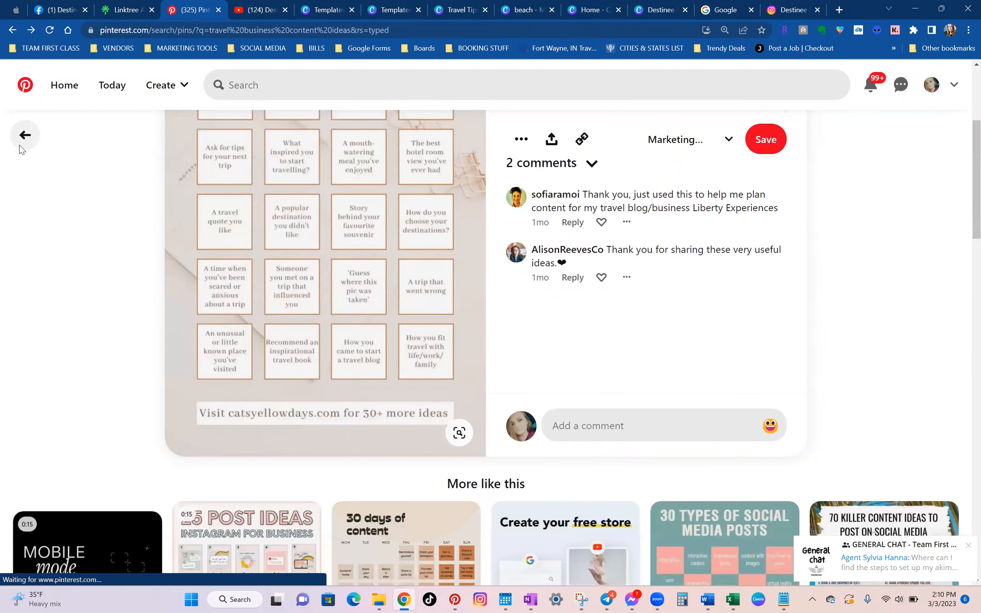
Read the "61 Travel Blog Post Ideas" pin and browse further through the travel content idea results.
left_click(385, 215)
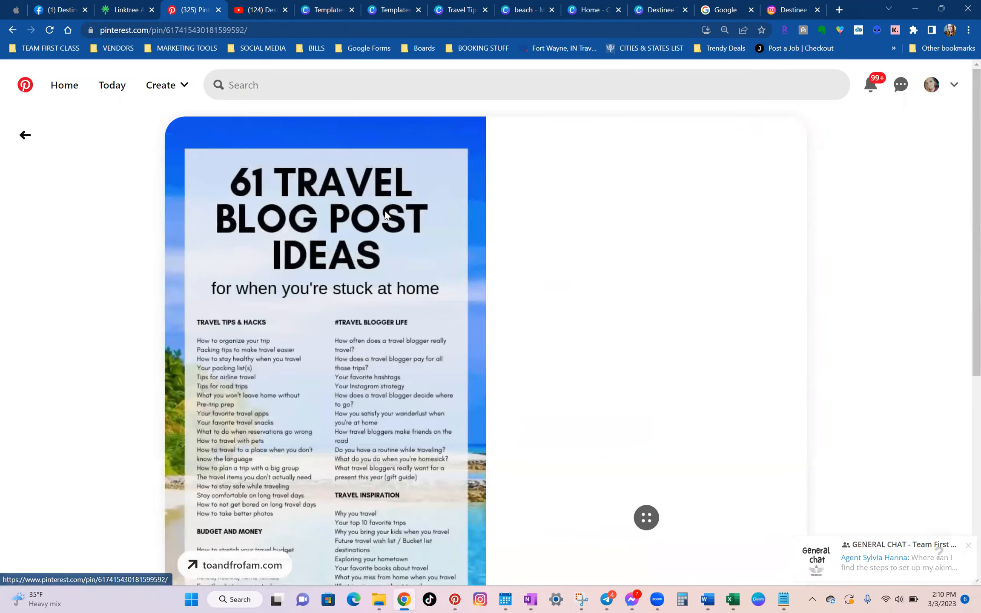
scroll(386, 213, "down", 1)
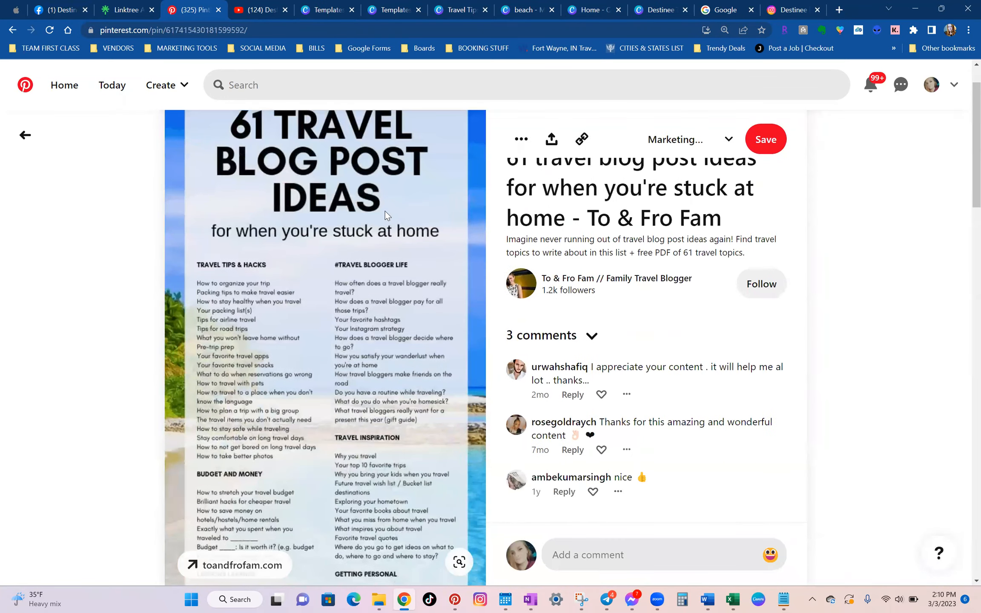
scroll(385, 212, "down", 1)
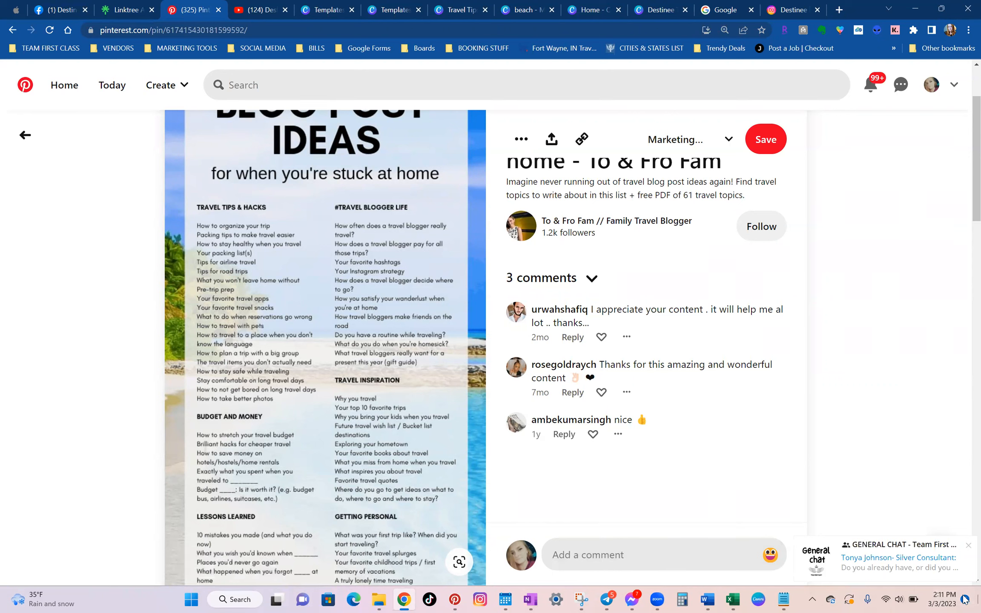
left_click(968, 546)
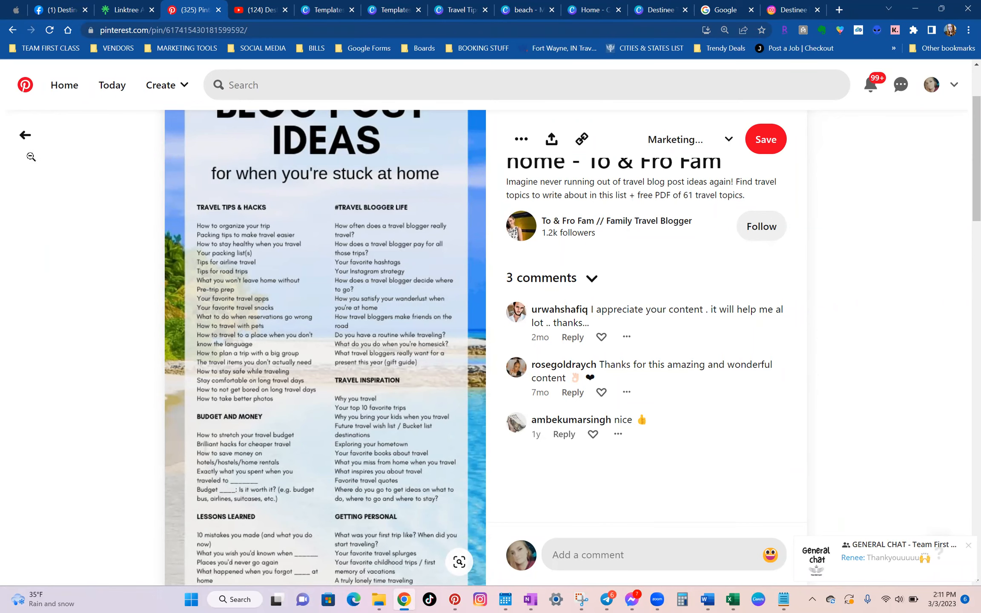
left_click(25, 136)
scroll(527, 186, "down", 5)
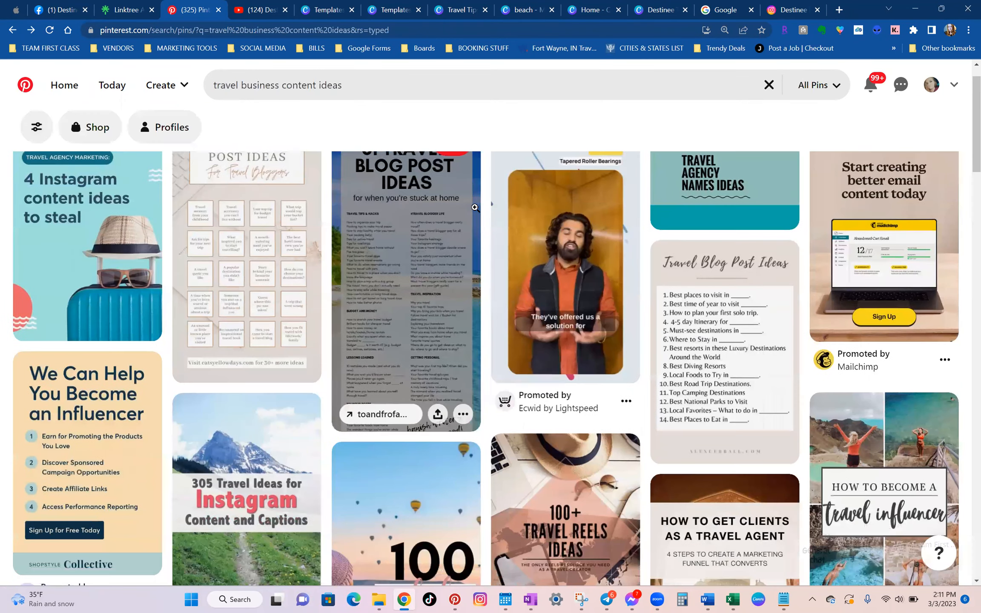
scroll(527, 186, "down", 3)
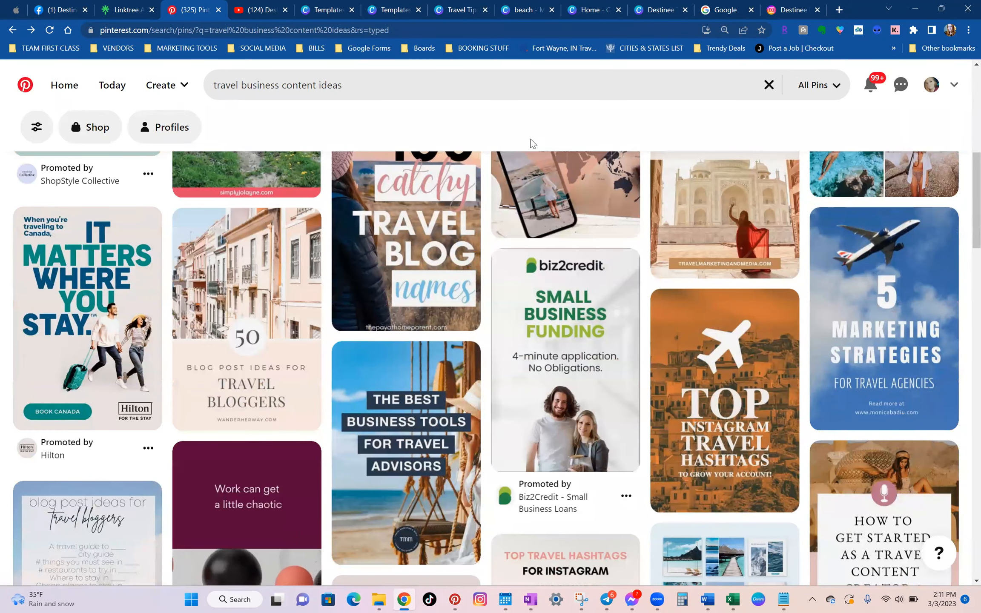
mouse_move(513, 154)
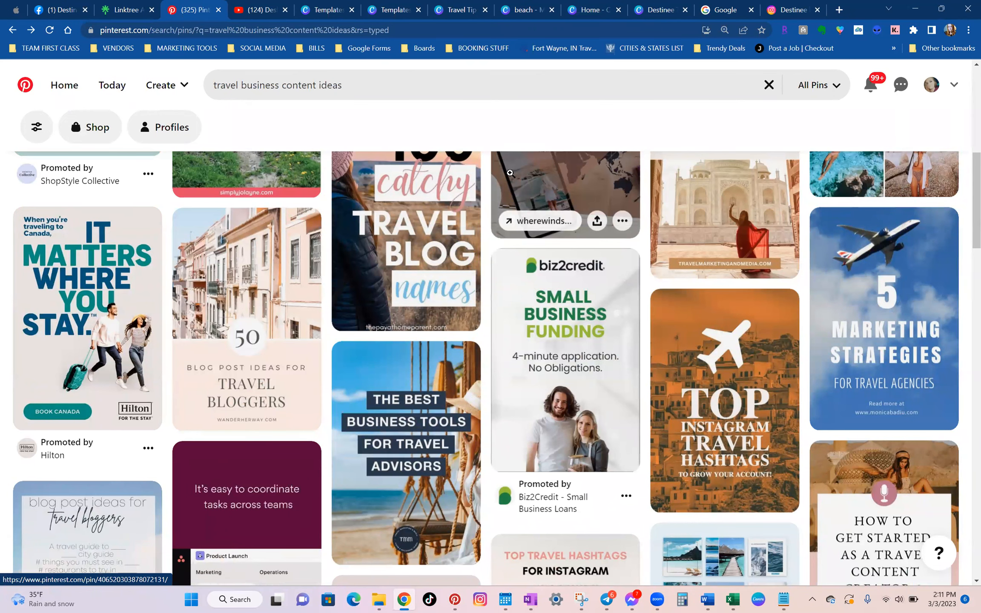
Switch to the Google home page and search for "travel tips".
left_click(721, 9)
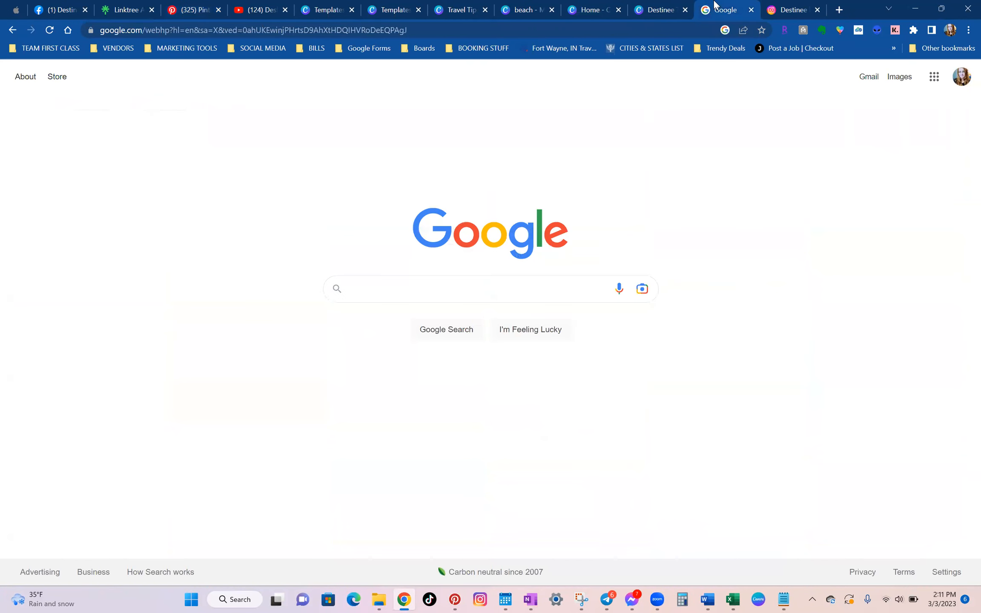
mouse_move(667, 4)
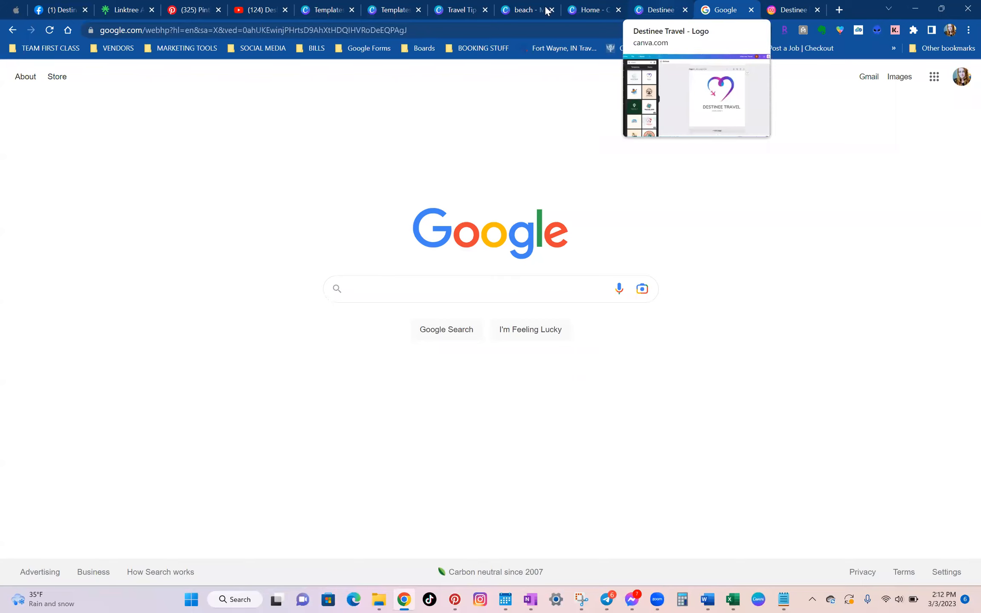
left_click(432, 285)
type("travel tips")
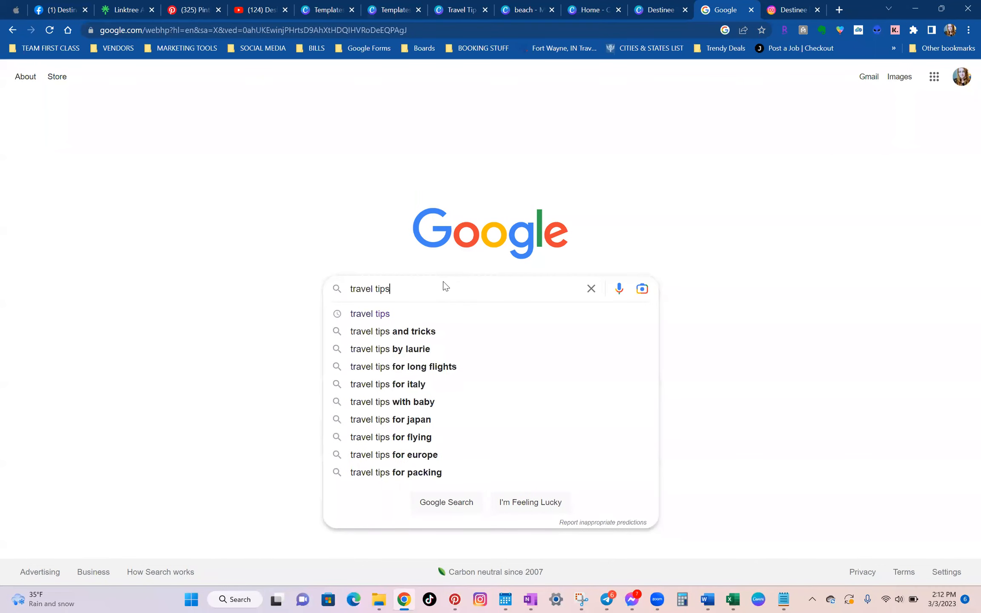
key("Return")
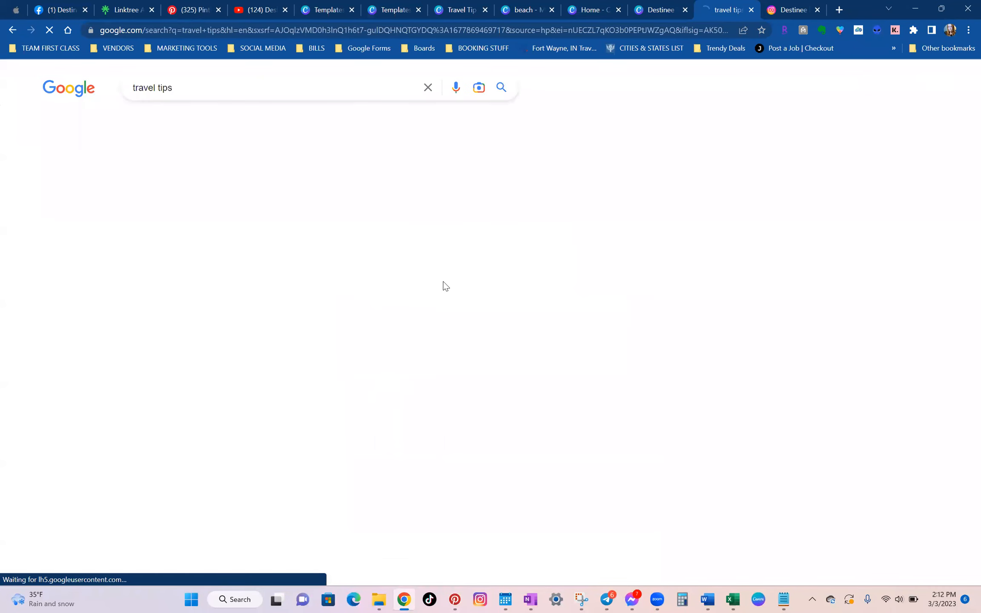
Highlight the "People also ask" heading, and check and collapse the answer to "What are some good travel tips?".
scroll(358, 284, "down", 10)
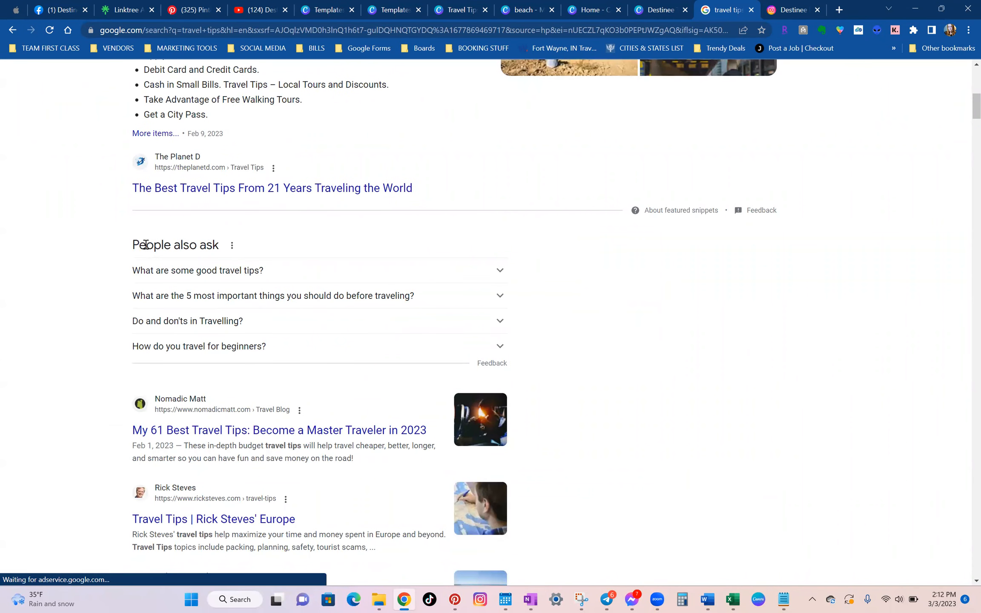
left_click_drag(118, 245, 228, 248)
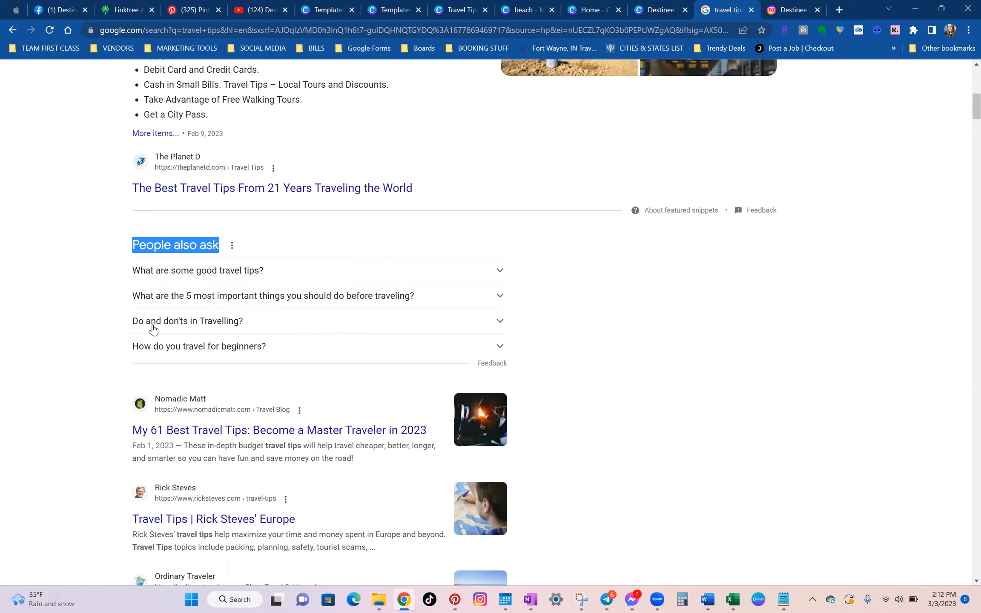
left_click(108, 292)
left_click(156, 273)
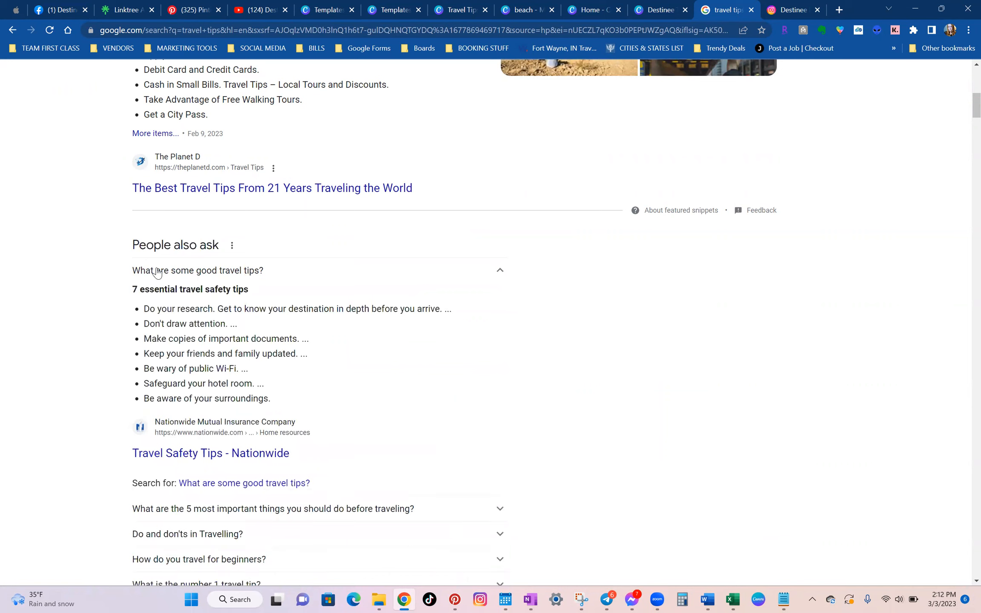
left_click(157, 272)
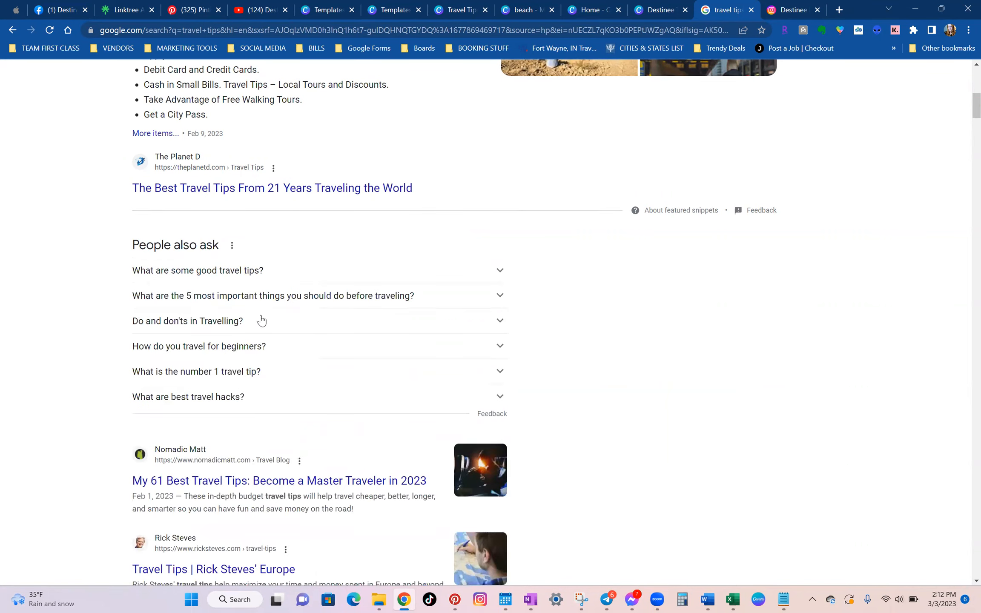
Expand and collapse the "5 most important things you should do before traveling" and "Do and don'ts in Travelling" questions.
left_click(274, 297)
left_click(275, 300)
left_click(300, 324)
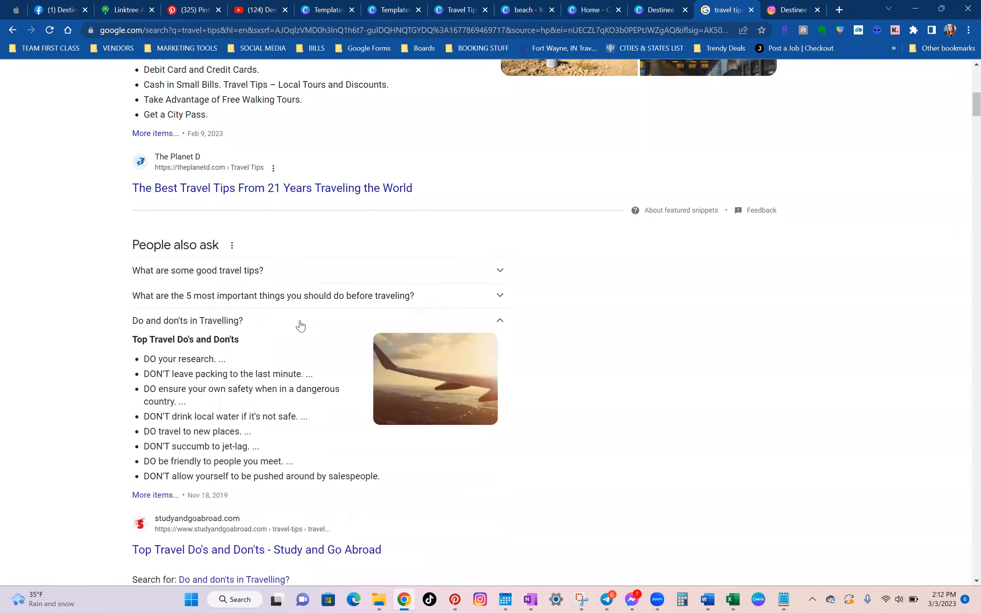
left_click(300, 325)
Expand and collapse further questions down the "People also ask" list to load more travel topics.
scroll(264, 319, "down", 3)
left_click(228, 316)
left_click(229, 310)
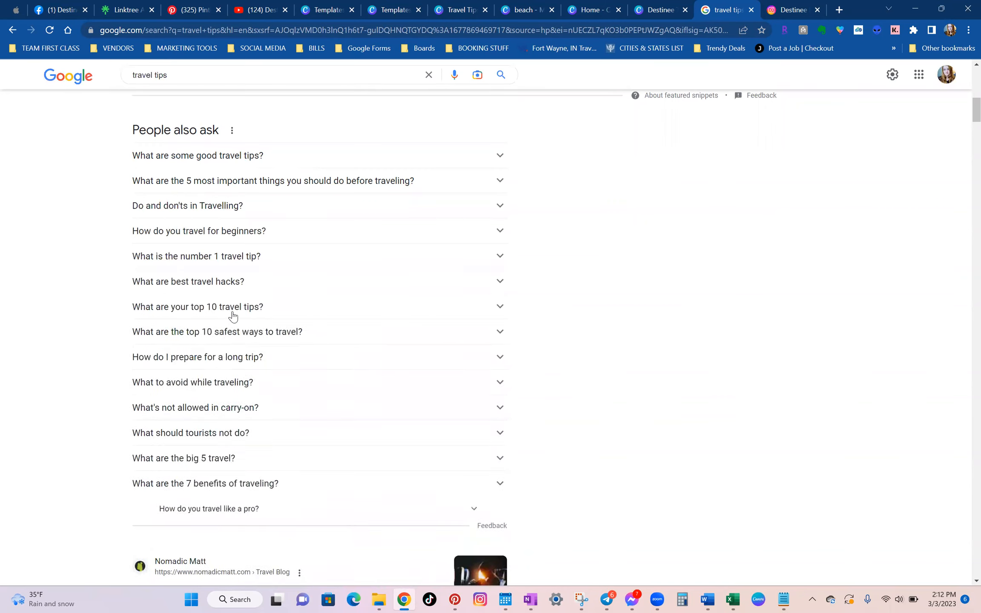
scroll(232, 316, "down", 3)
left_click(233, 316)
left_click(234, 317)
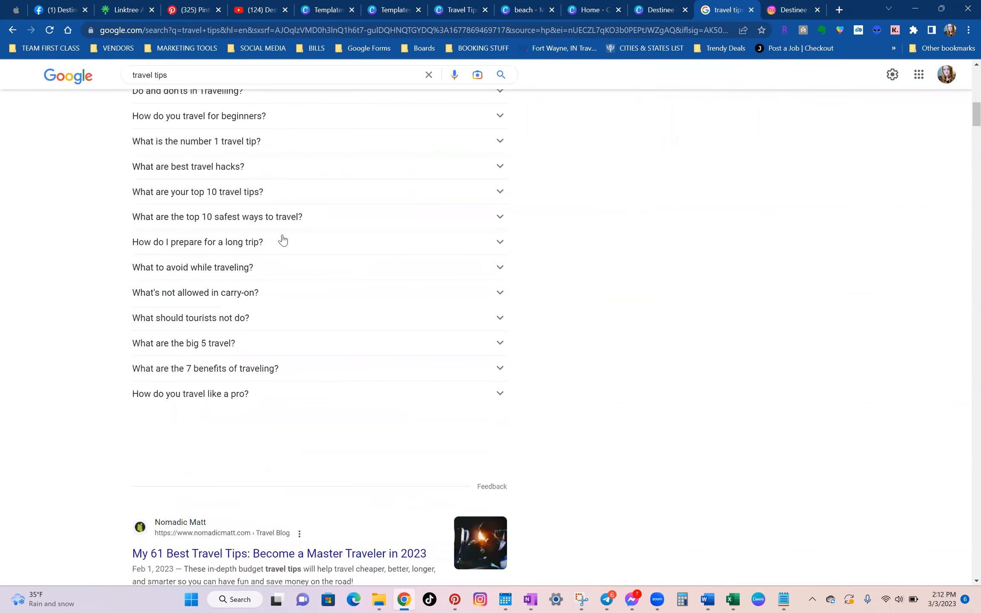
left_click(285, 235)
left_click(303, 241)
left_click(297, 170)
left_click(297, 170)
scroll(296, 171, "down", 3)
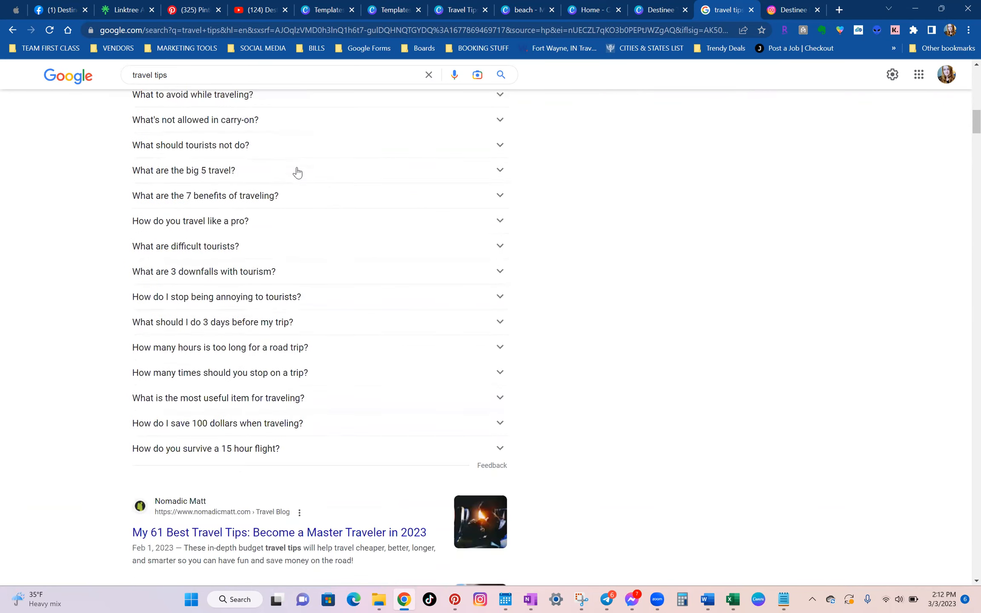
Expand and collapse the questions "What are 3 downfalls with tourism?" and "How do I save 100 dollars when traveling?".
left_click(232, 272)
scroll(232, 274, "down", 2)
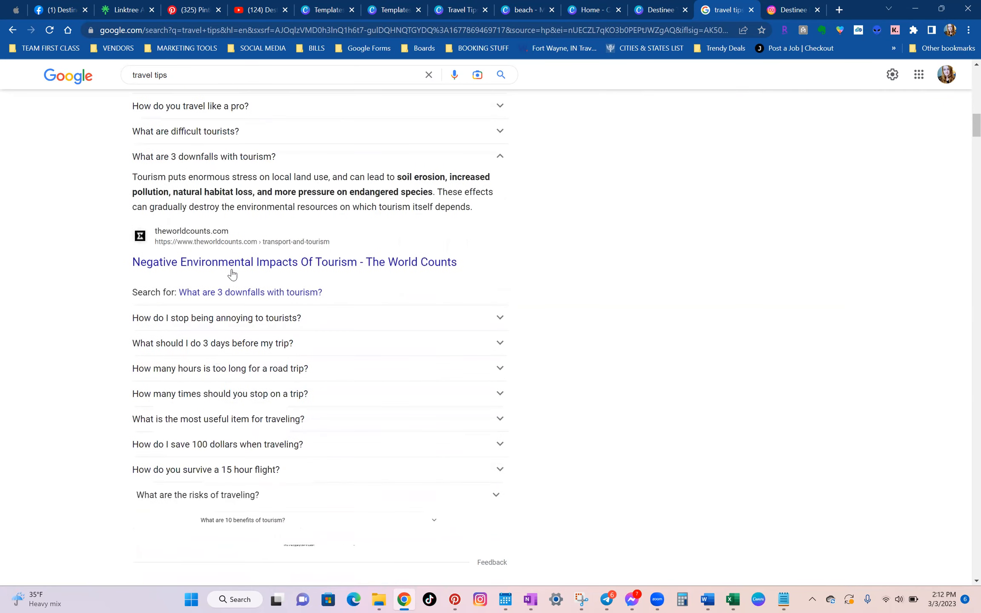
left_click(296, 161)
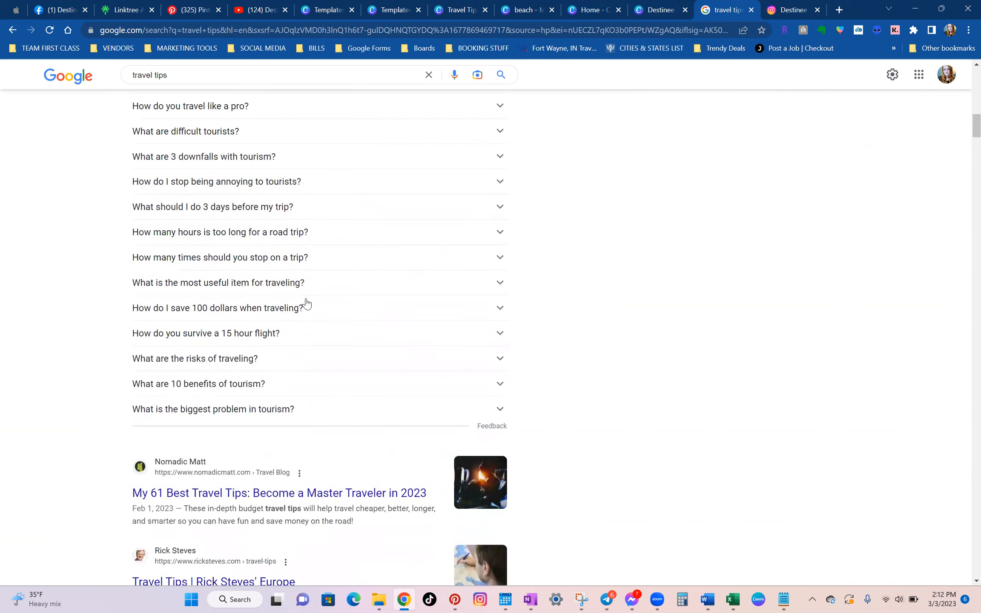
left_click(308, 300)
left_click(329, 306)
Expand the question "What should I do 3 days before my trip?" and read its list of tips.
left_click(352, 205)
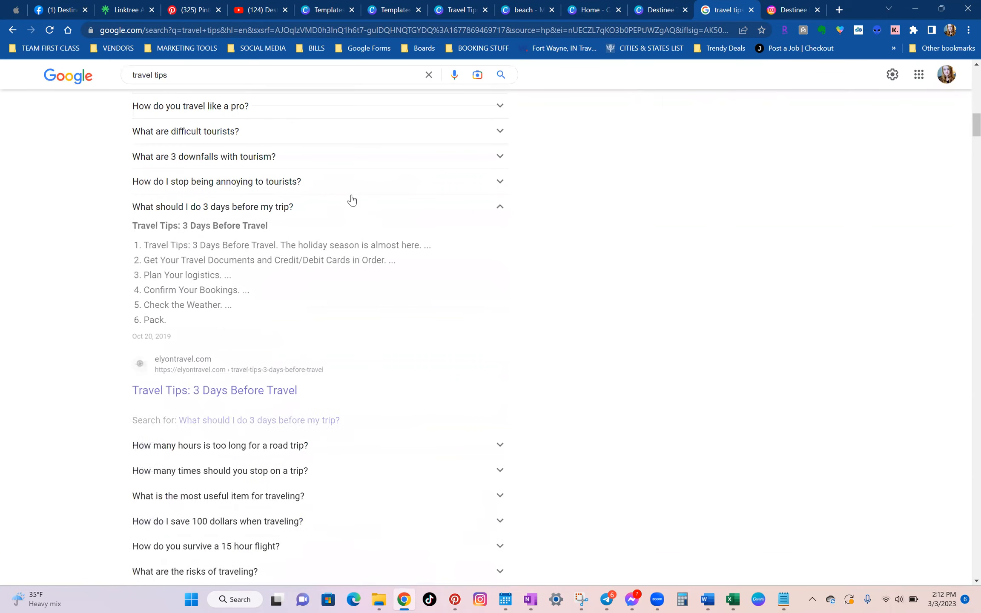
scroll(281, 243, "down", 5)
scroll(282, 245, "up", 5)
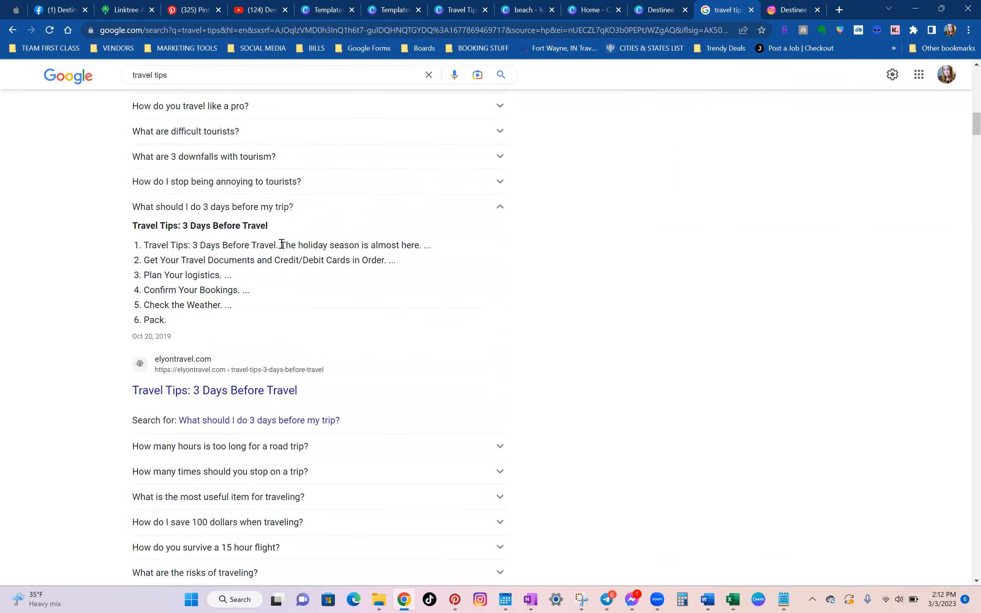
Collapse the "What should I do 3 days before my trip?" answer and review the "People also ask" travel questions from the beginning.
left_click(341, 213)
scroll(351, 247, "up", 4)
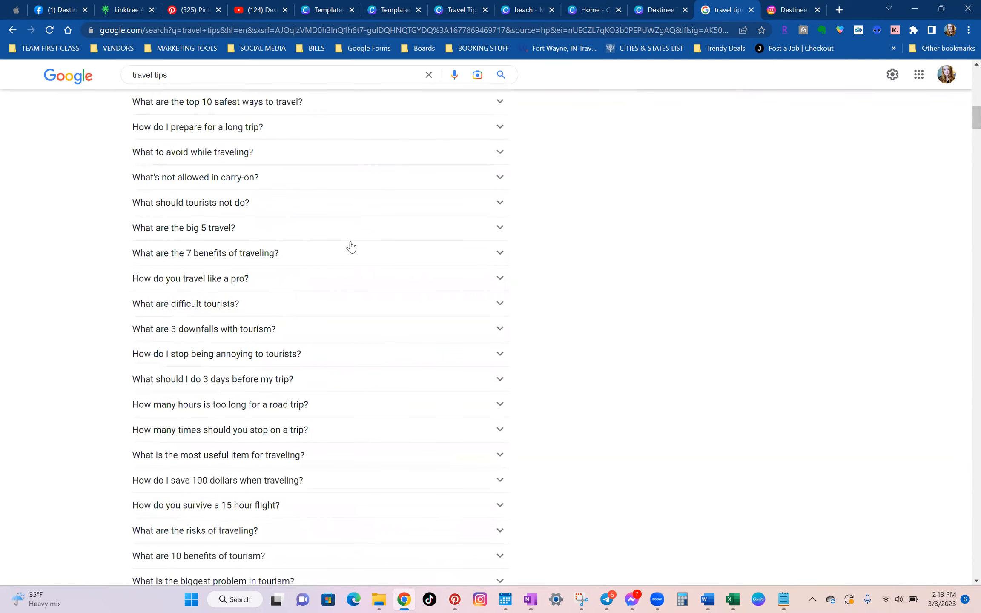
scroll(425, 205, "up", 4)
scroll(397, 293, "up", 5)
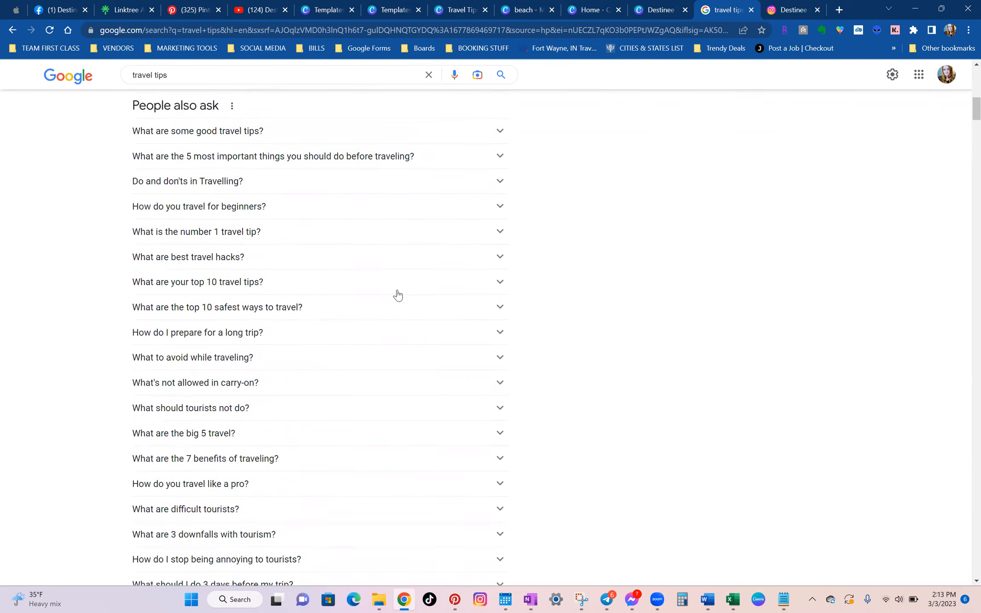
scroll(399, 293, "down", 4)
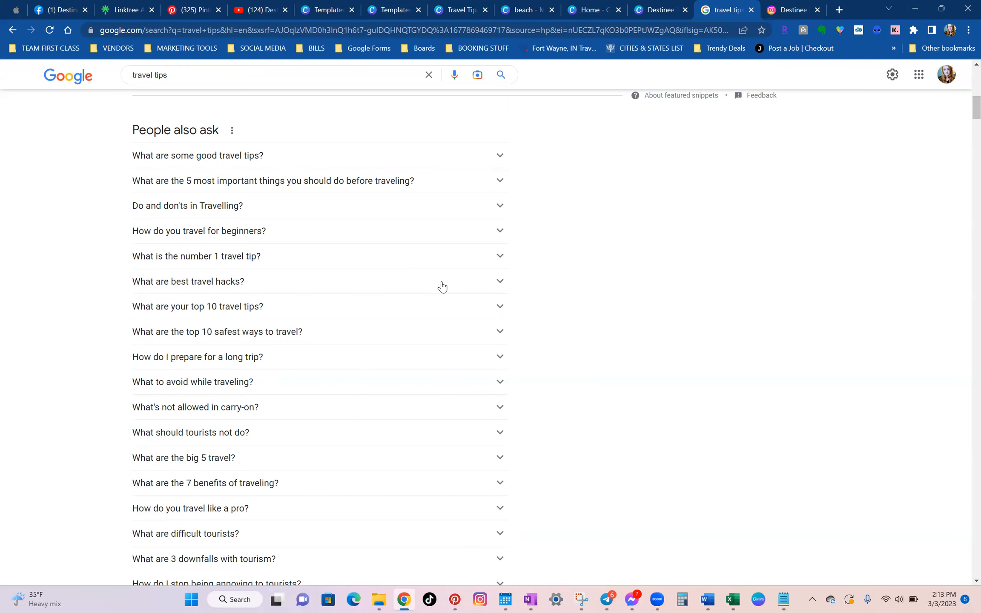
scroll(237, 68, "up", 3)
Replace the "travel tips" query with a search for "things to pack when traveling".
left_click_drag(177, 75, 88, 76)
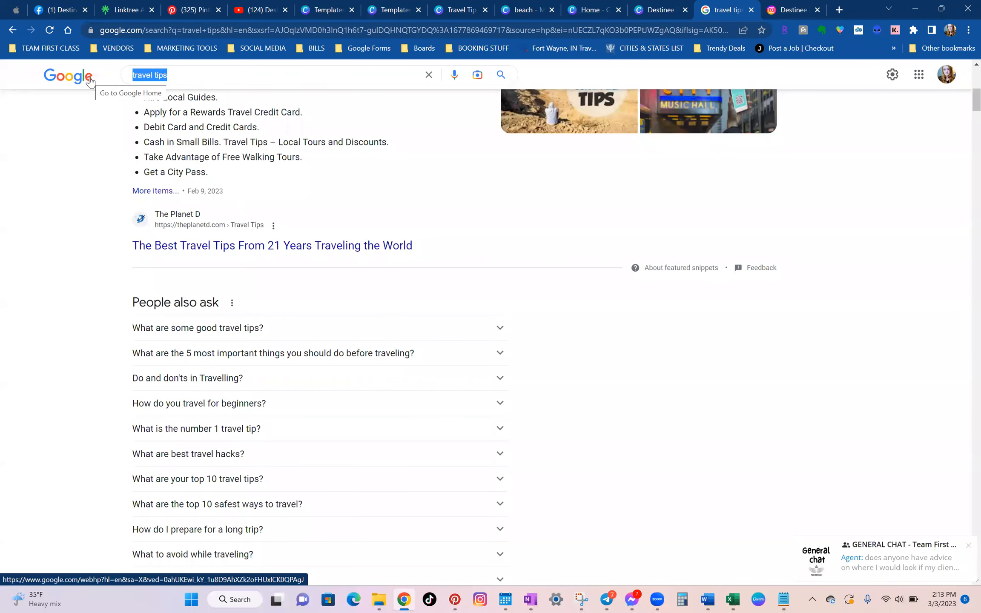
type("things to pack")
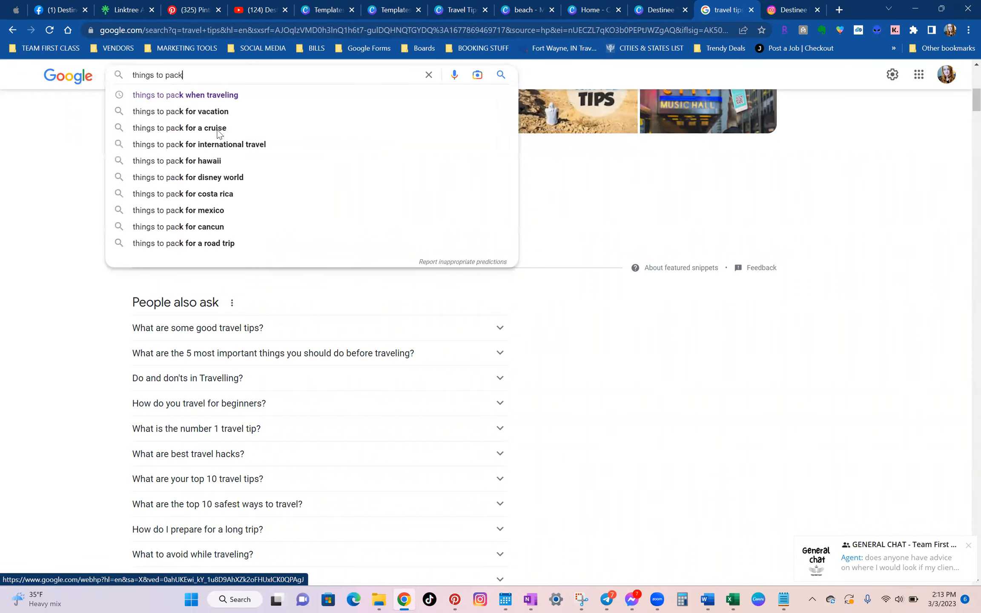
left_click(230, 94)
Expand and collapse "What necessities should I pack for a trip?" and "What is not allowed in a carry-on bag?" to load more packing questions.
scroll(221, 248, "down", 5)
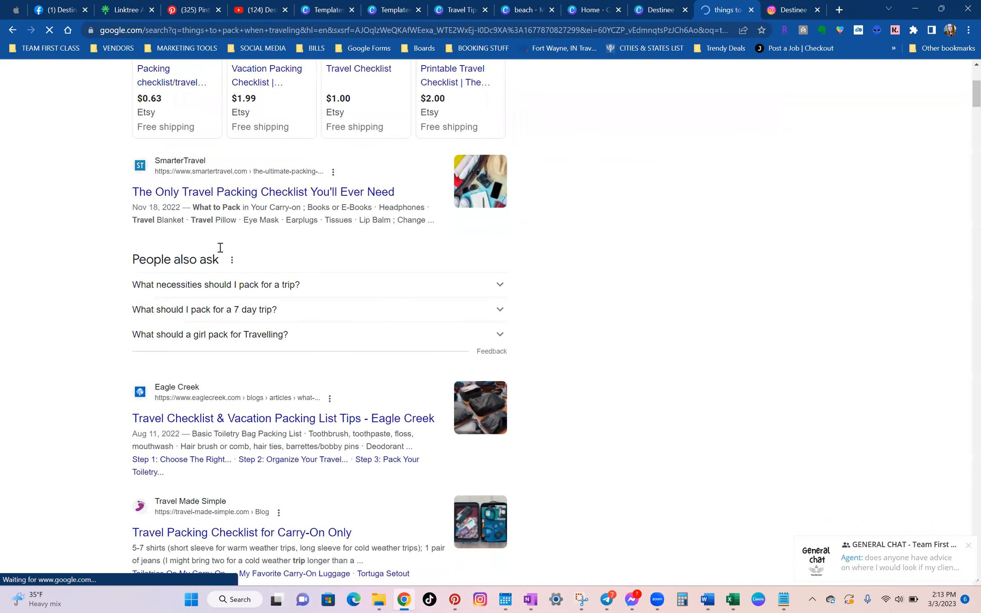
left_click(339, 294)
left_click(339, 292)
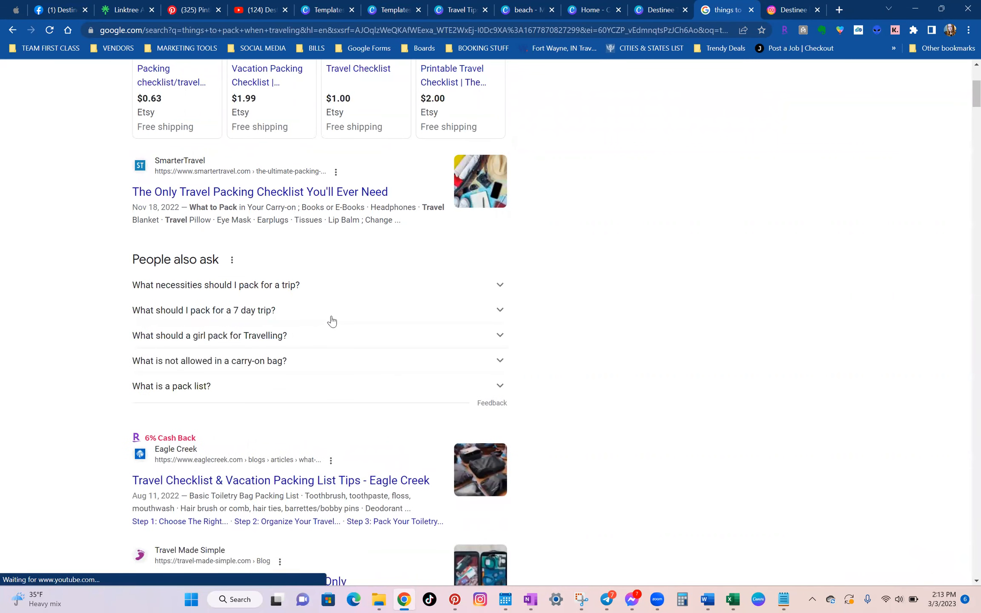
left_click(356, 367)
left_click(357, 371)
scroll(352, 353, "down", 4)
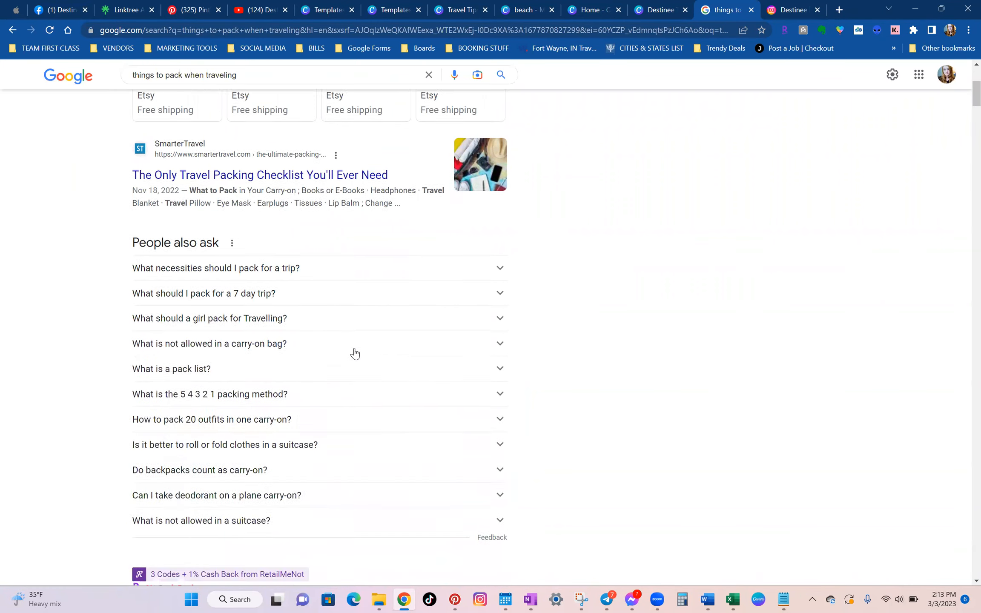
left_click(347, 275)
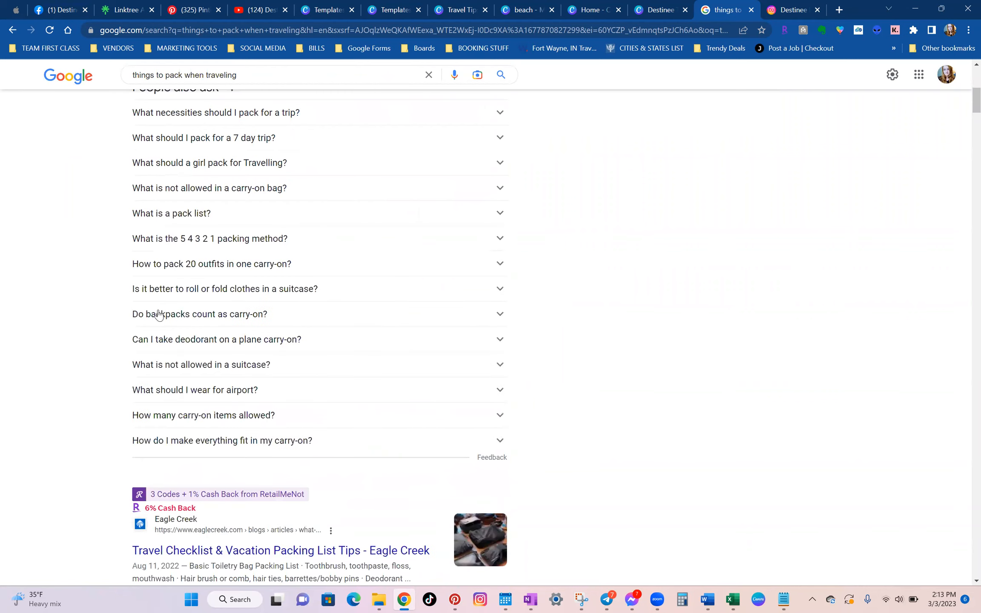
Expand and collapse the questions on items not allowed in a suitcase, the number of carry-on items allowed, and toothpaste as a liquid.
left_click(179, 367)
left_click(178, 369)
left_click(197, 415)
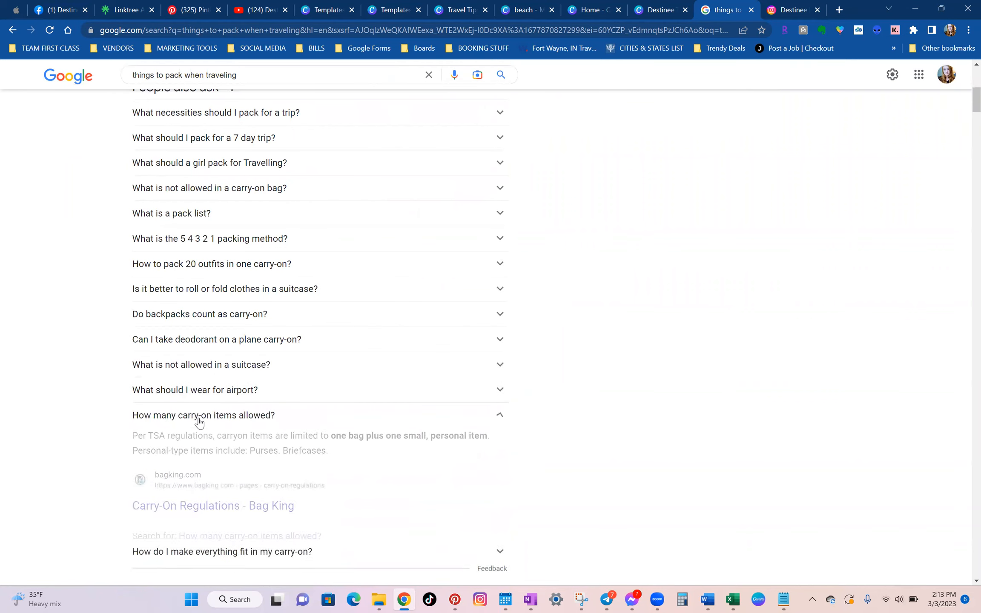
scroll(209, 404, "down", 3)
left_click(255, 249)
left_click(261, 298)
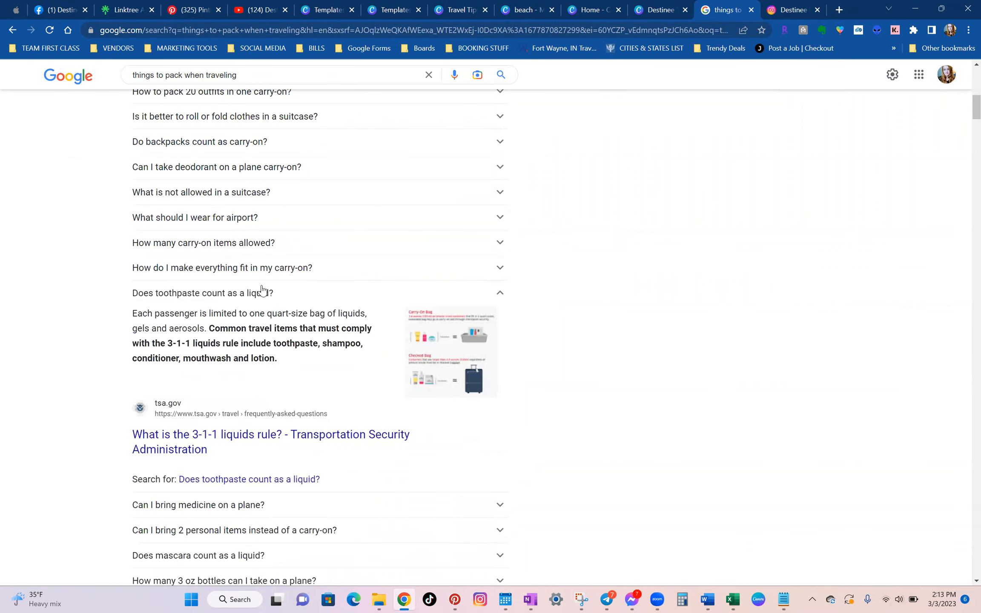
left_click(261, 292)
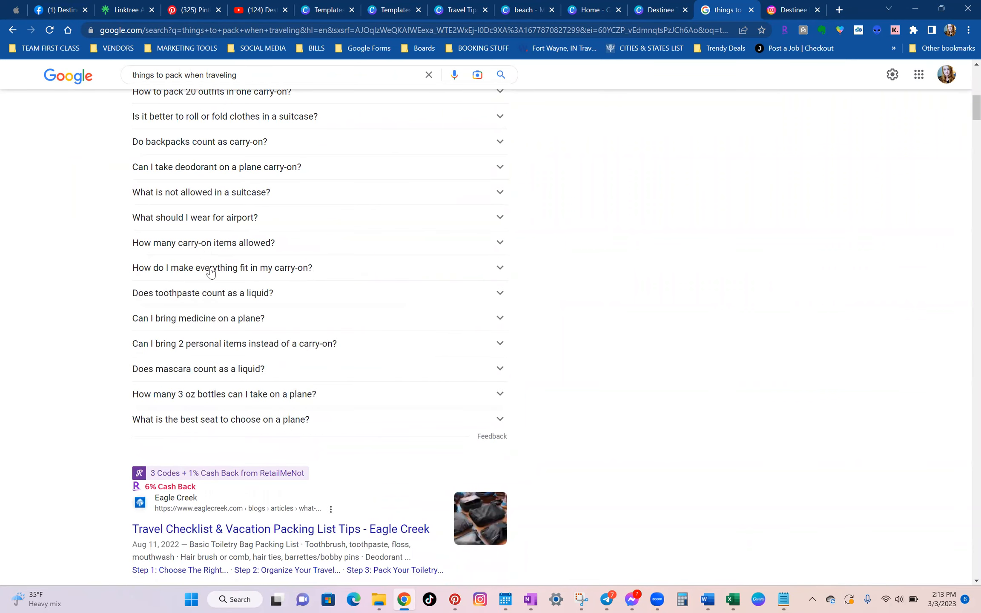
Return to the first packing question, "What necessities should I pack for a trip?", and expand its list of items.
scroll(208, 271, "up", 3)
scroll(189, 216, "up", 2)
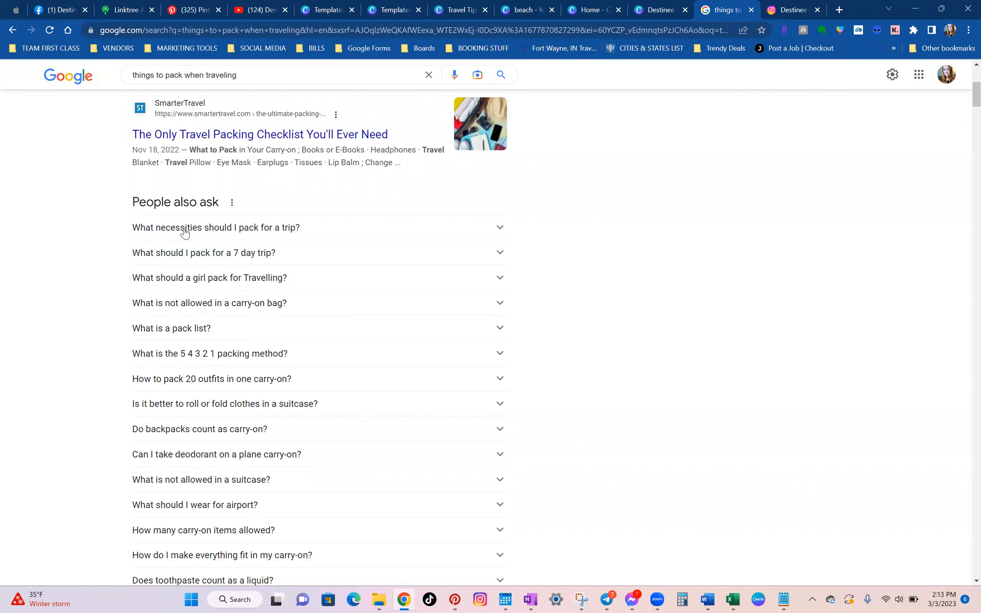
left_click(237, 232)
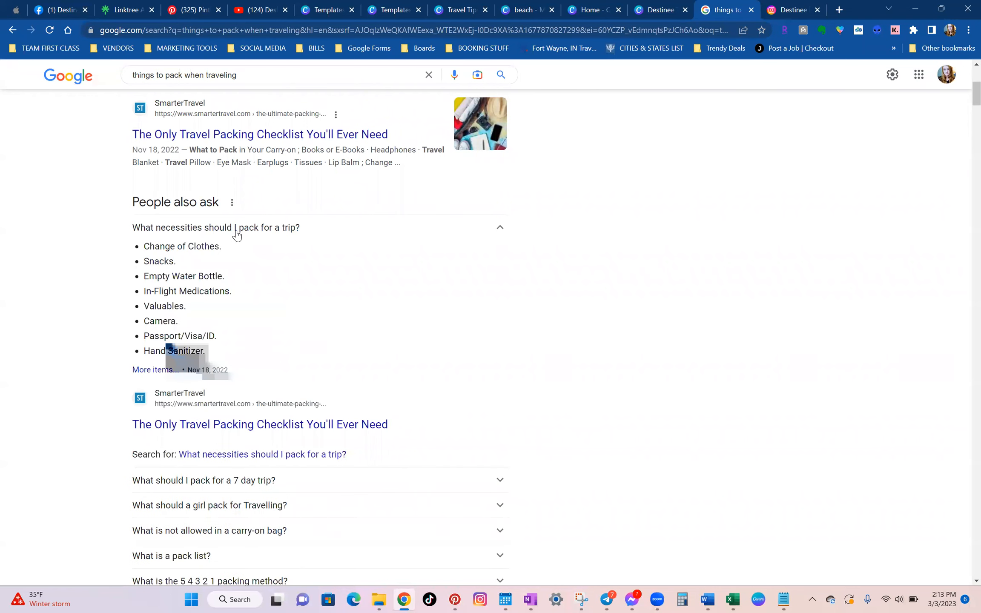
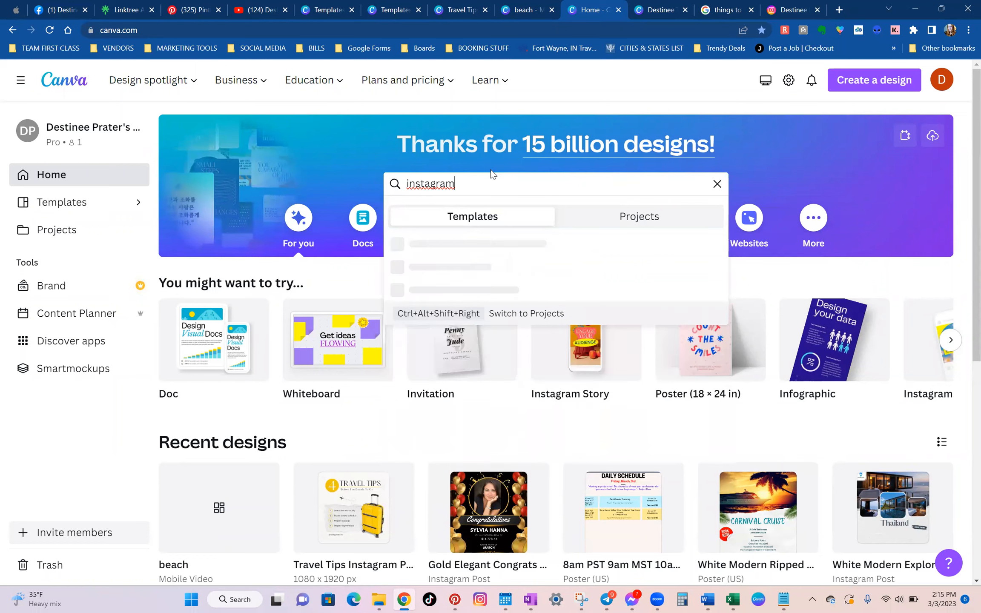
Search the templates for "instagram reel" and skim the first rows of travel designs.
type("ram ree")
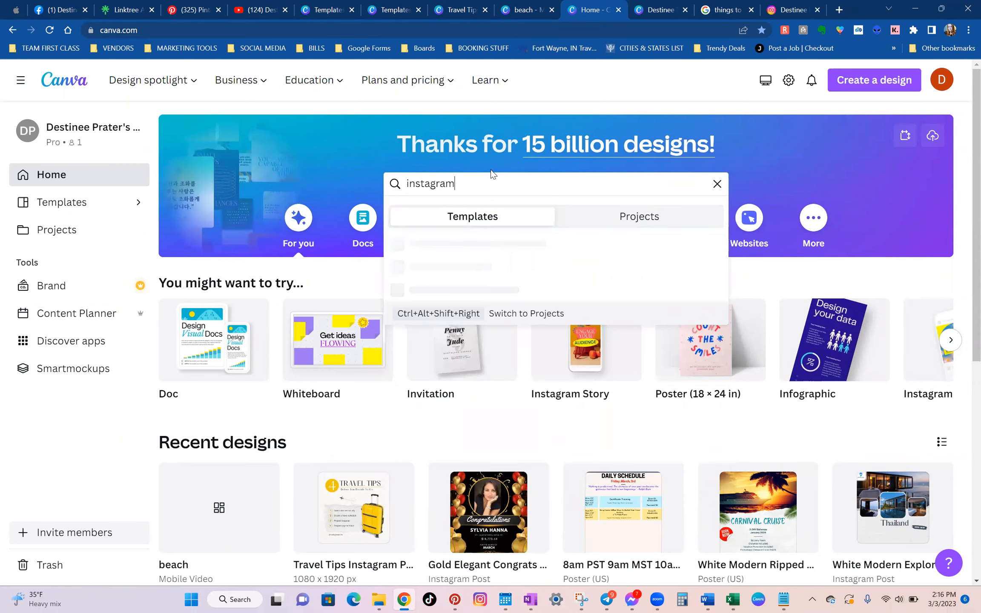
type("l")
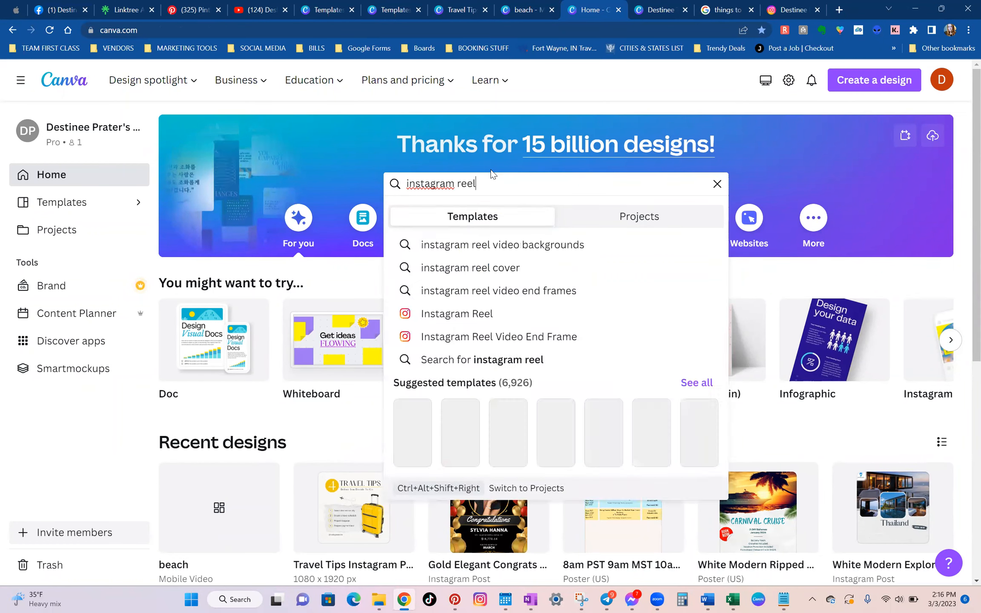
key("Return")
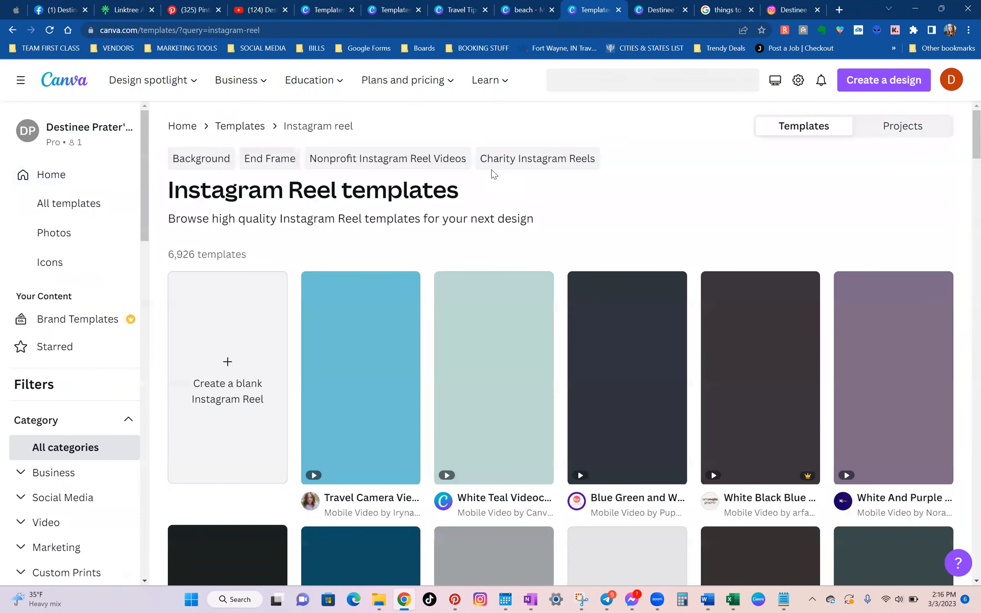
scroll(782, 132, "down", 2)
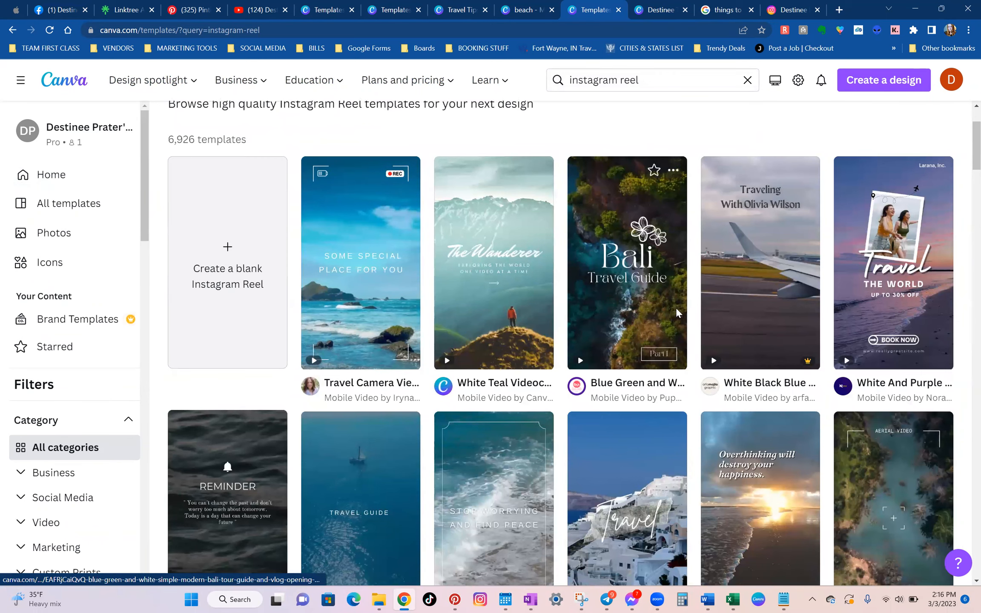
scroll(445, 301, "down", 2)
scroll(549, 285, "up", 1)
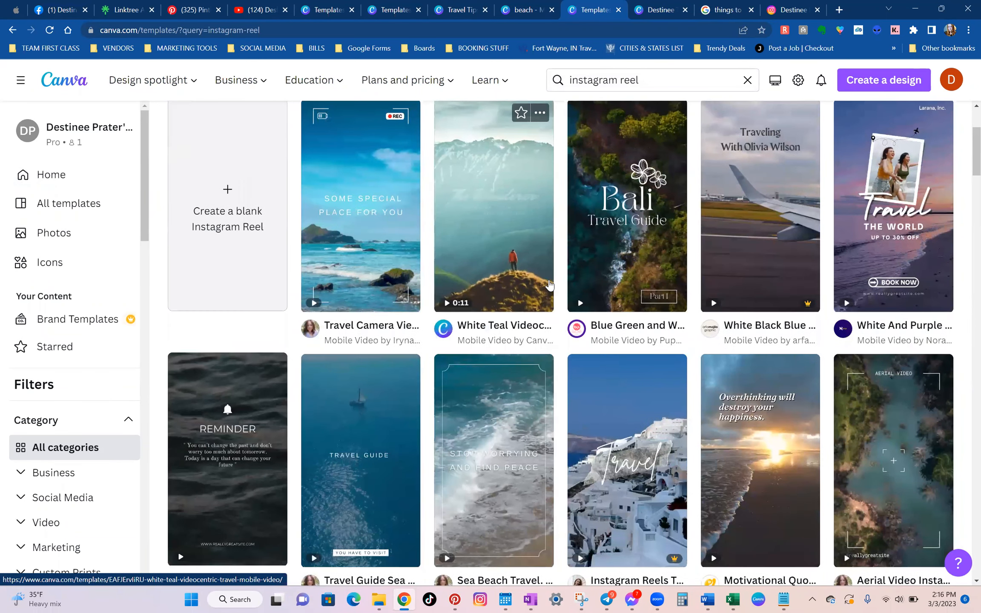
Highlight the question "What necessities should I pack for a trip?" on Google, close the extra Canva tab, and return to the Instagram Reel templates.
left_click(742, 6)
left_click_drag(120, 229, 330, 227)
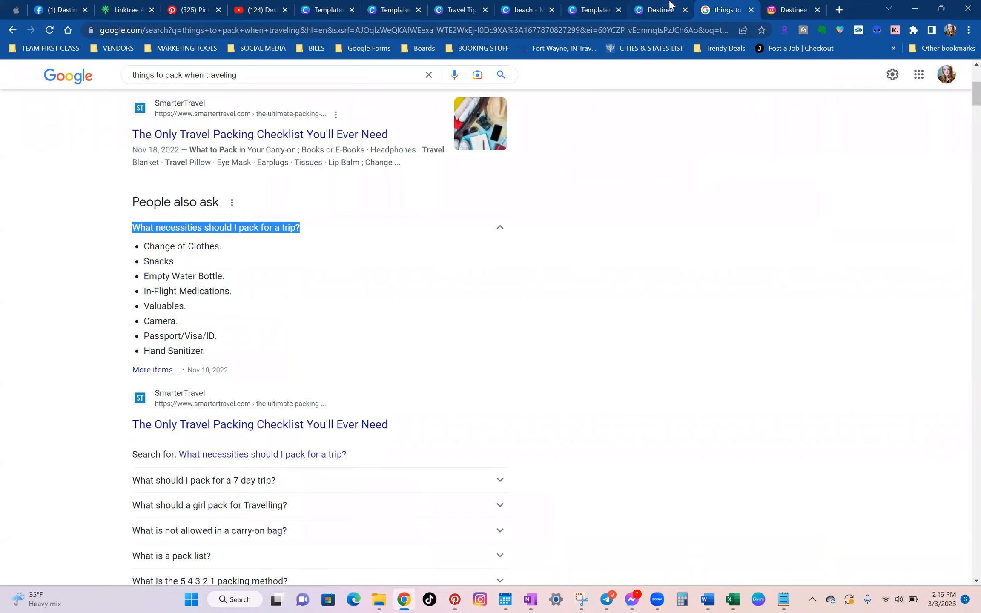
left_click(660, 9)
left_click(582, 5)
left_click(685, 9)
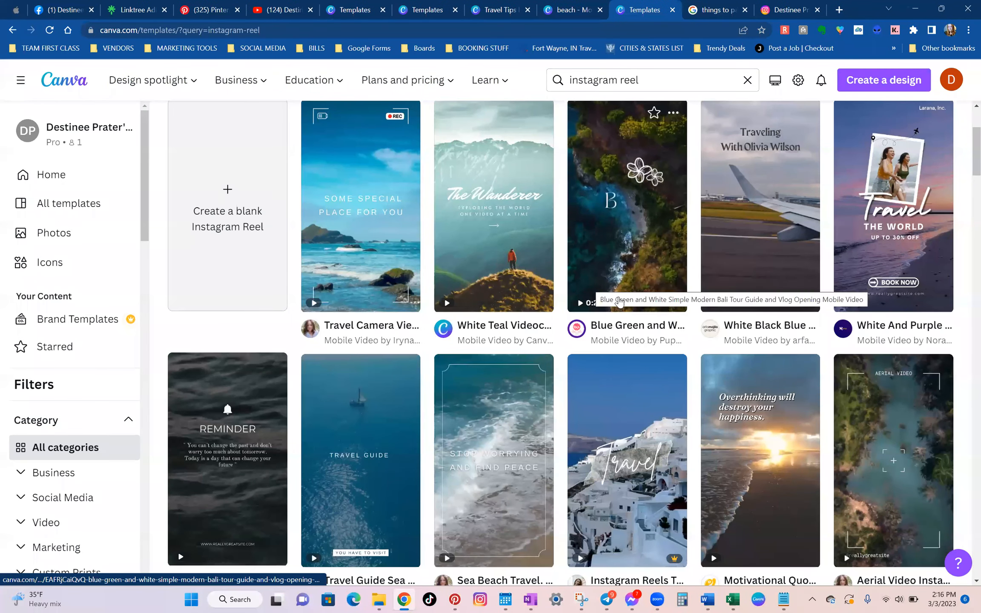
Browse the Instagram Reel template gallery for travel and motivational designs, then return to the first rows.
scroll(622, 323, "down", 2)
scroll(632, 302, "down", 8)
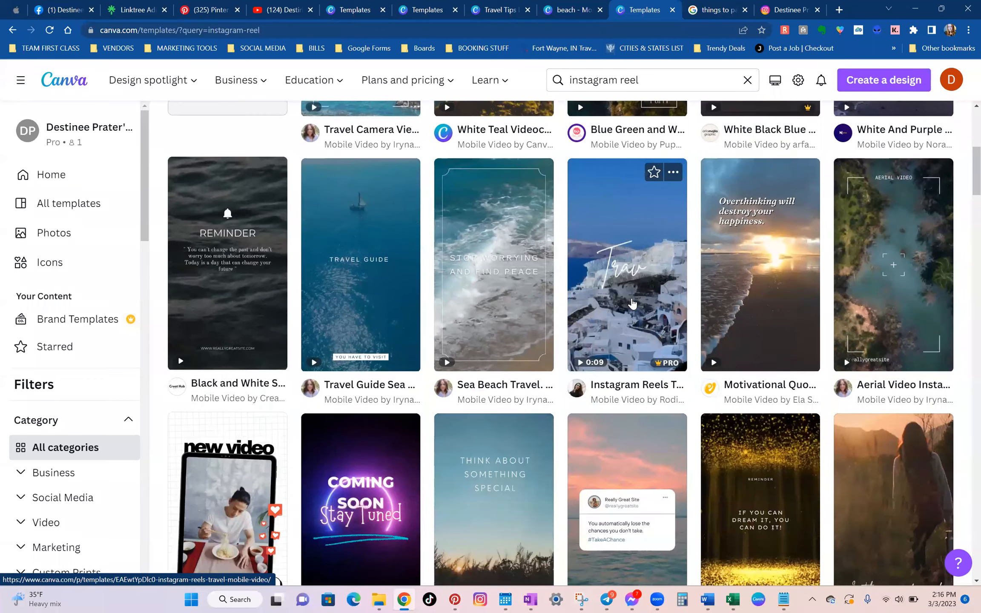
scroll(632, 303, "down", 7)
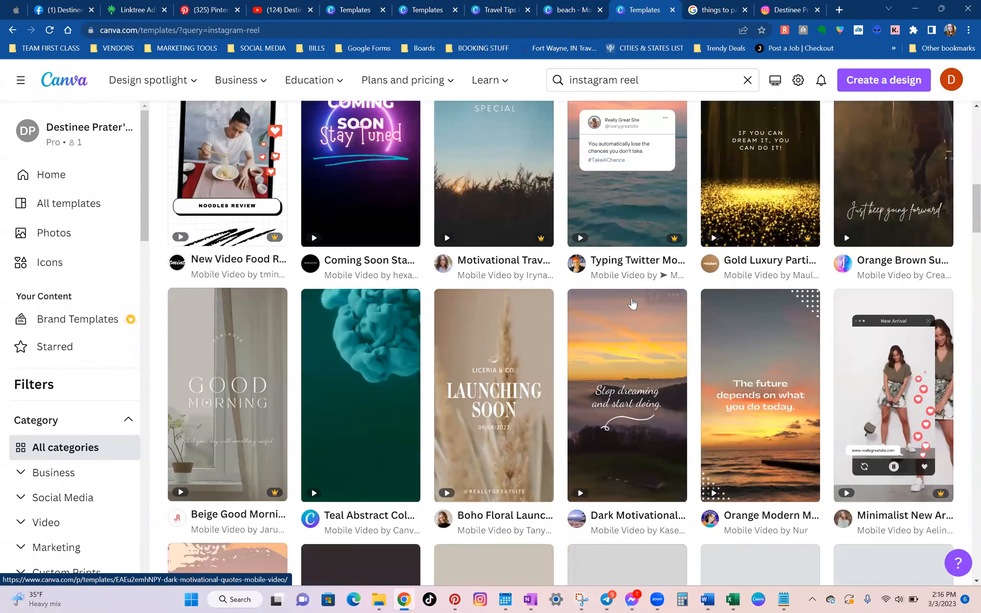
scroll(623, 305, "down", 5)
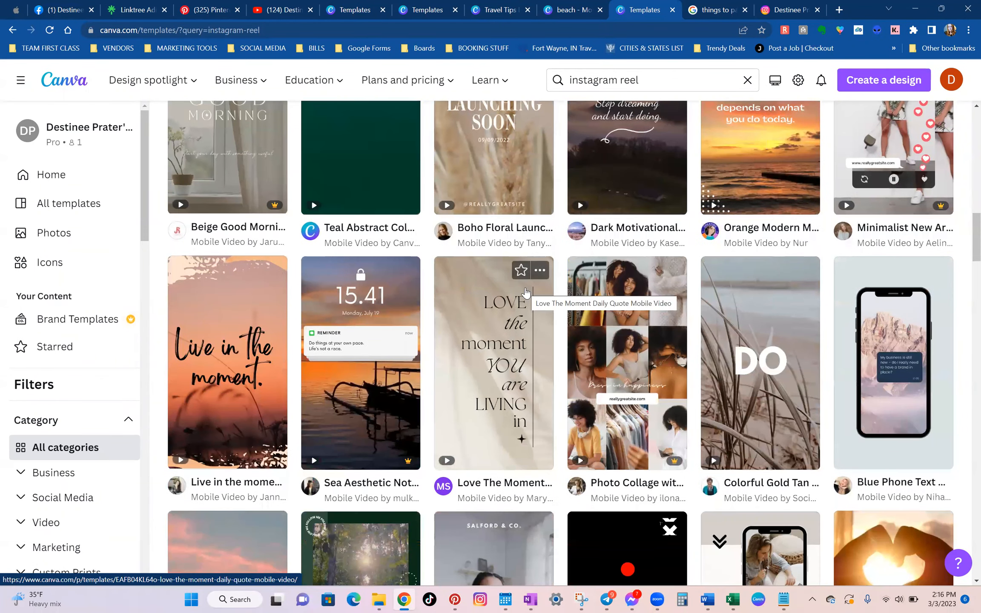
scroll(523, 292, "down", 4)
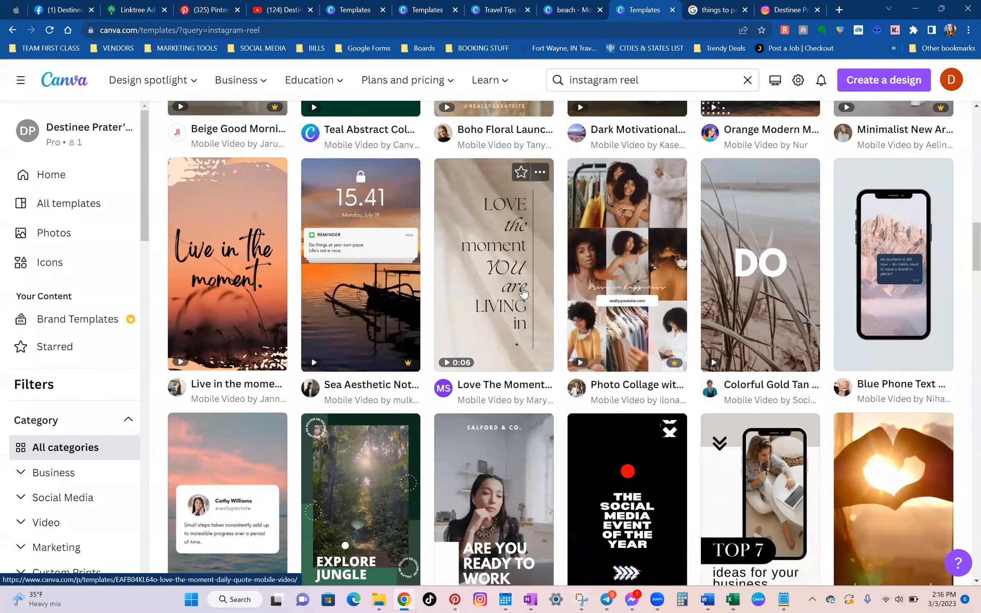
scroll(524, 293, "down", 6)
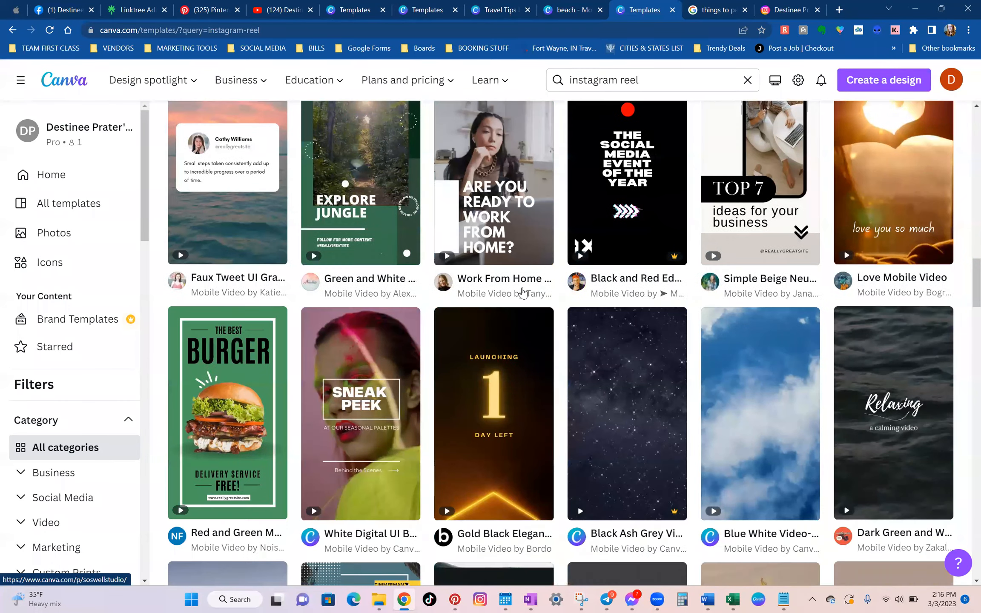
scroll(526, 293, "up", 15)
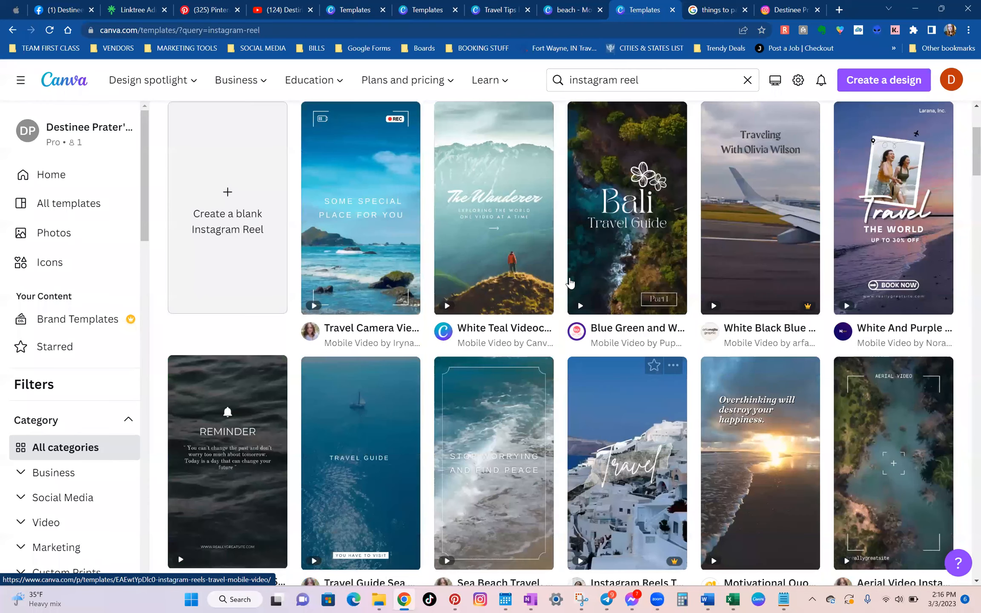
scroll(415, 303, "up", 2)
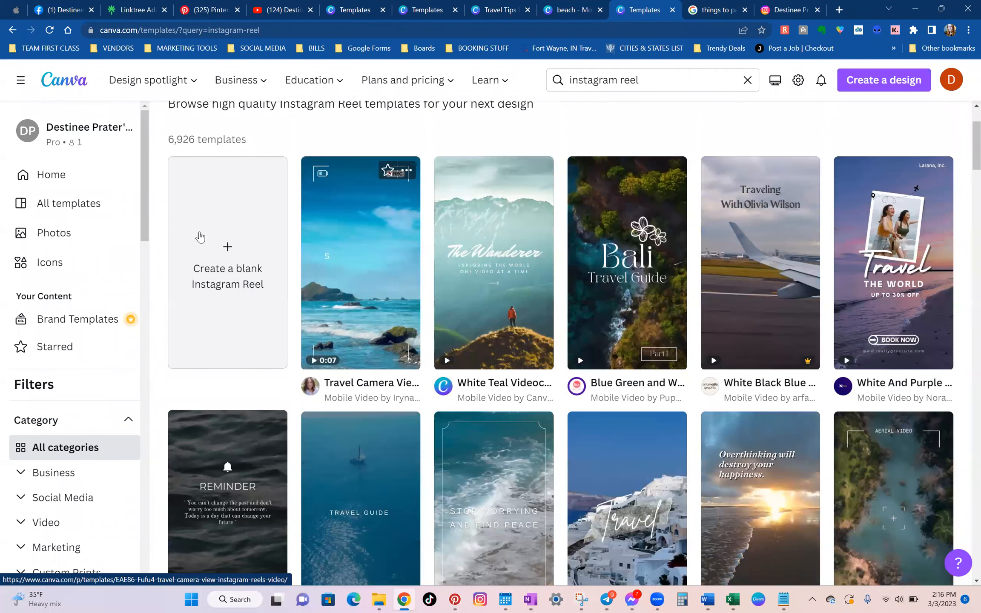
Create a blank Instagram Reel and search its design templates for "travel".
left_click(217, 237)
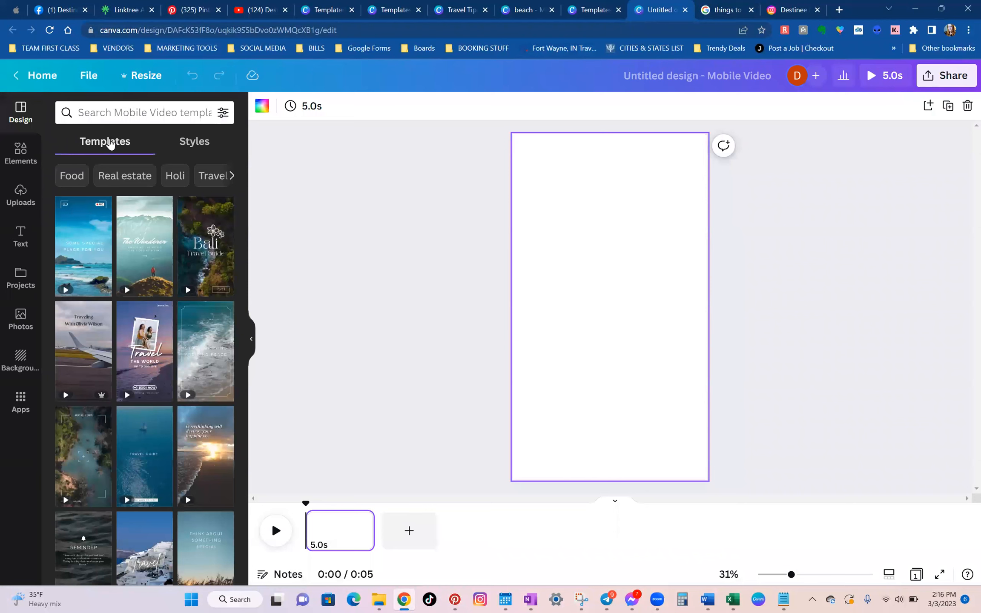
left_click(137, 115)
type("travel")
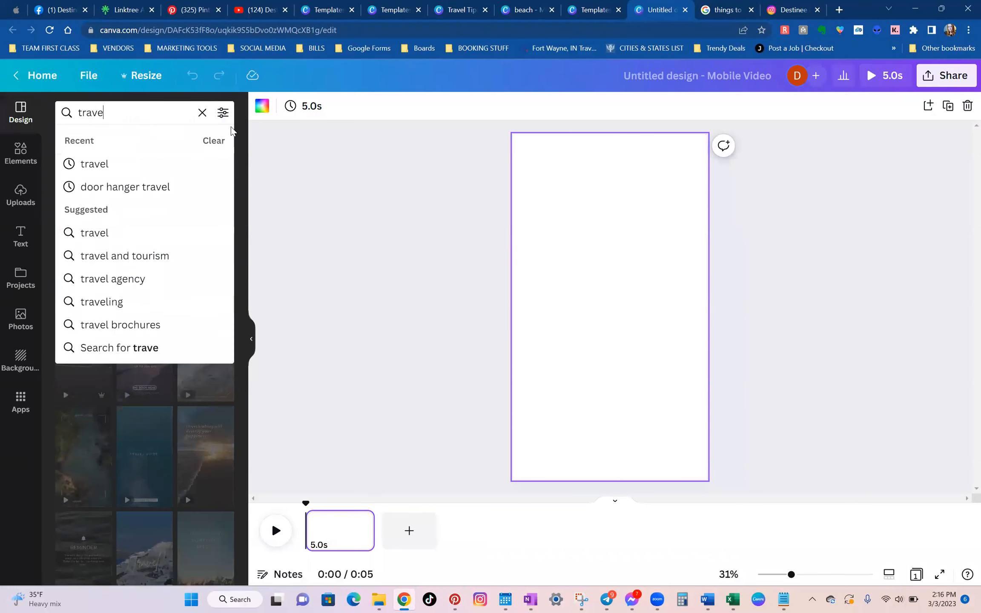
key("Return")
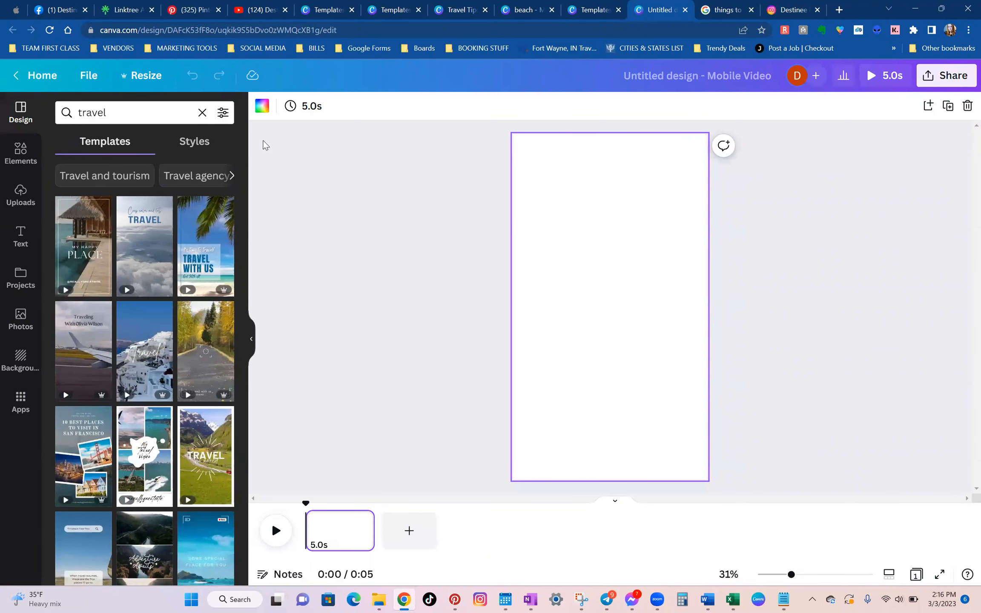
Apply the palm beach "Travel With Us" template to the blank page and preview the video.
mouse_move(212, 267)
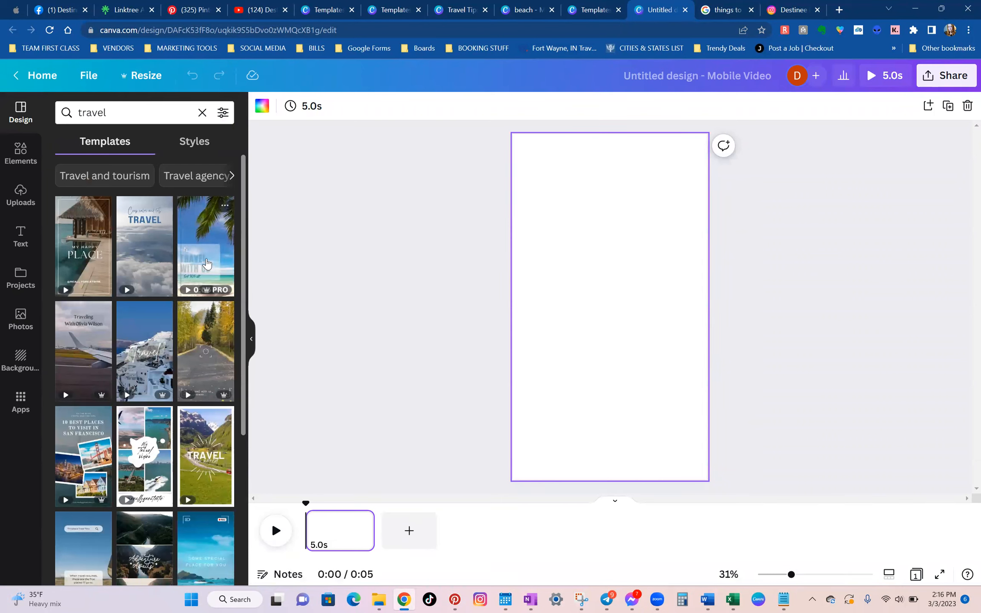
left_click(207, 264)
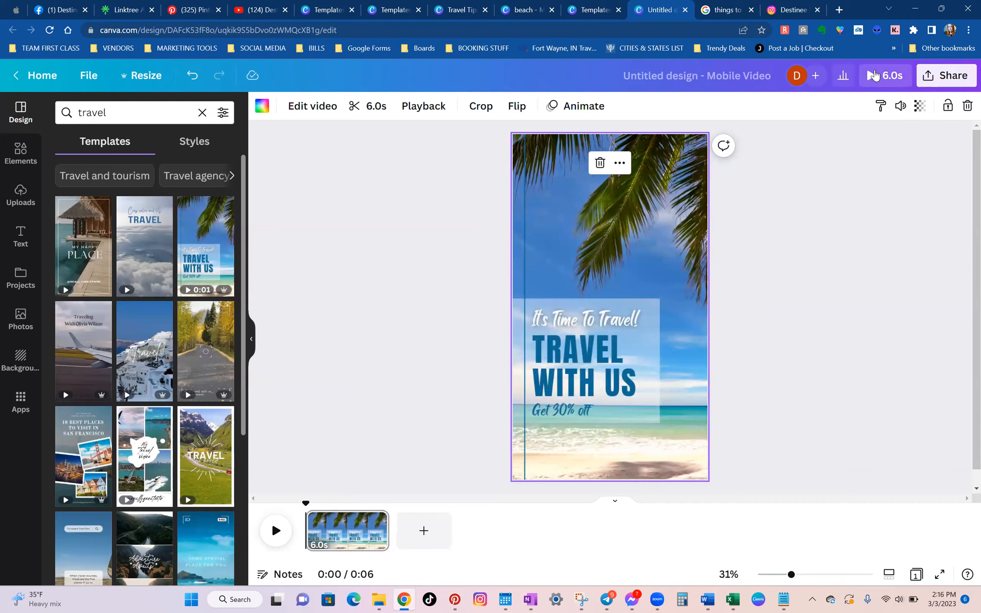
left_click(875, 72)
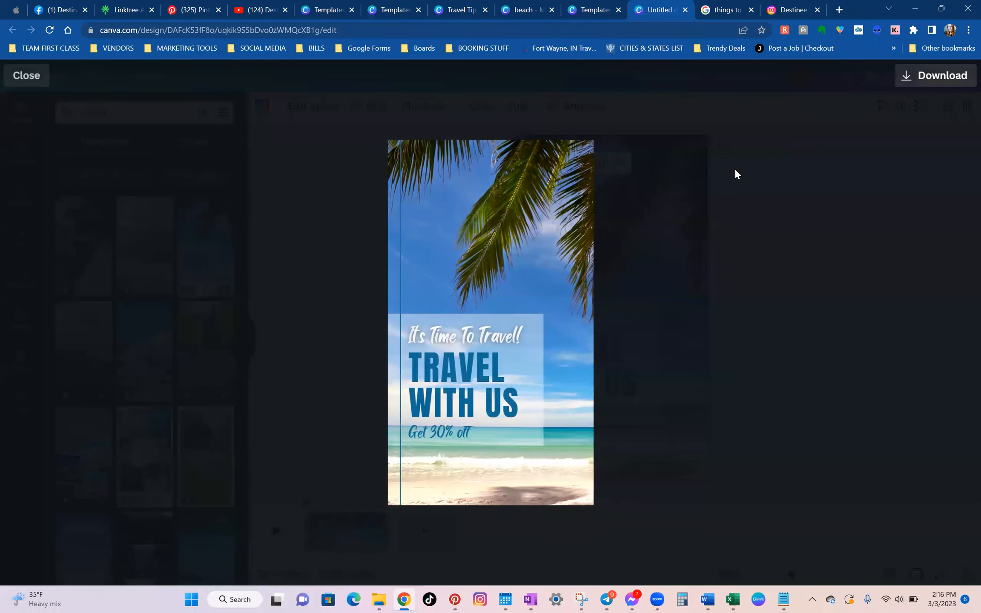
left_click(31, 83)
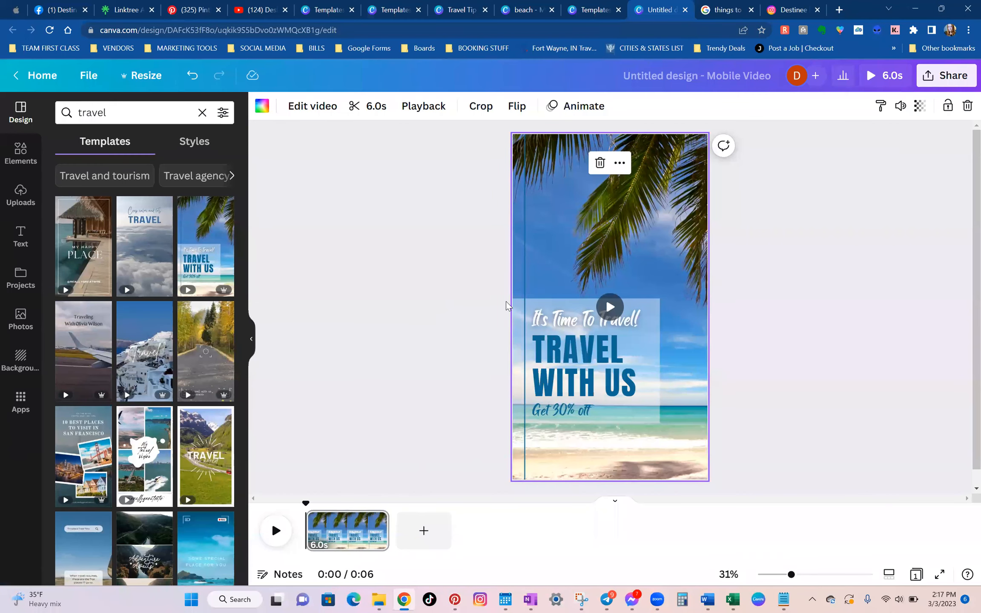
left_click(843, 270)
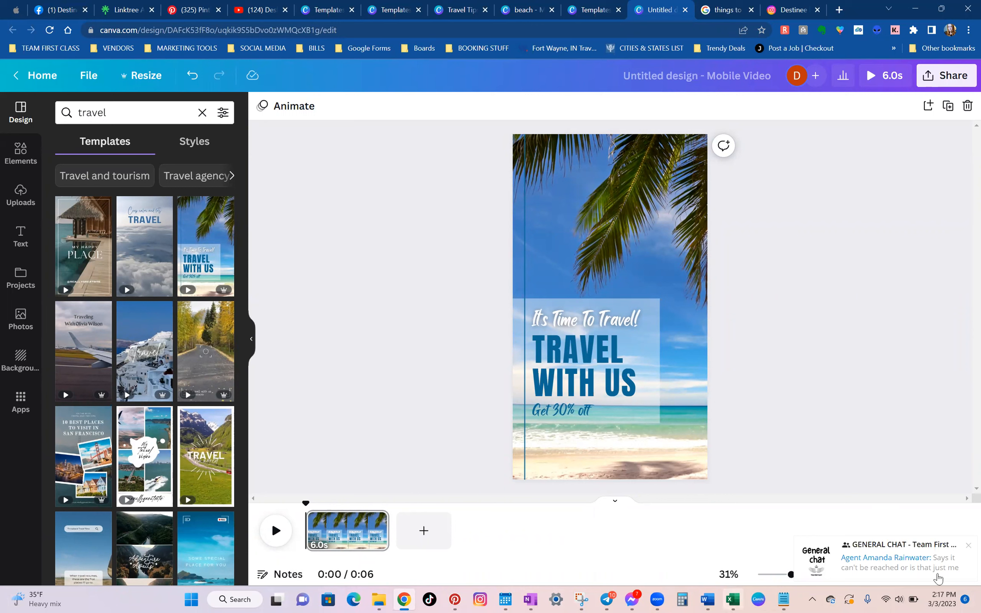
left_click(968, 546)
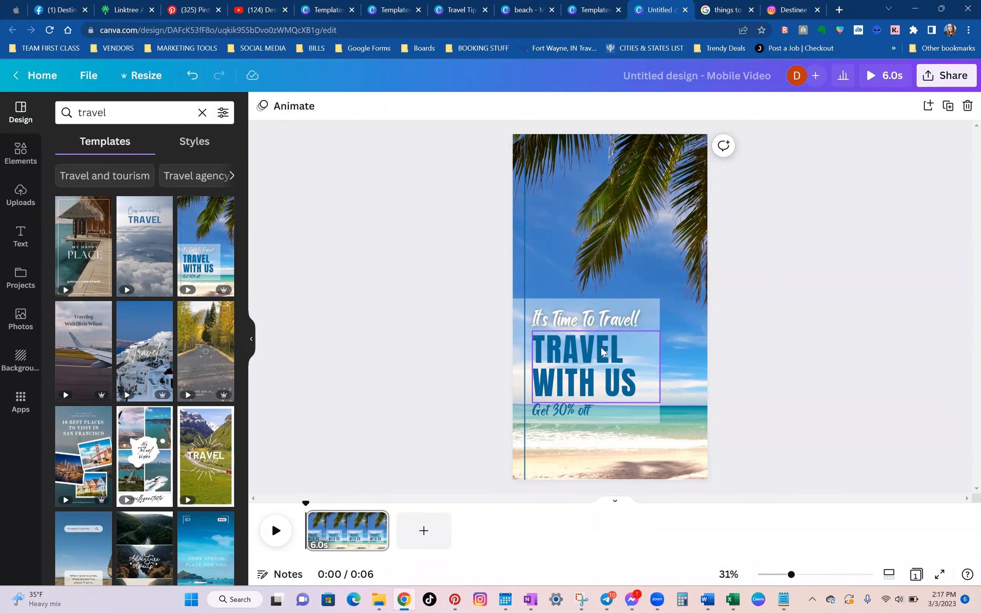
Replace the "TRAVEL WITH US" heading with "8 THINGS YOU SHOULD TAKE WITH YOU", based on the Google packing list.
left_click(707, 10)
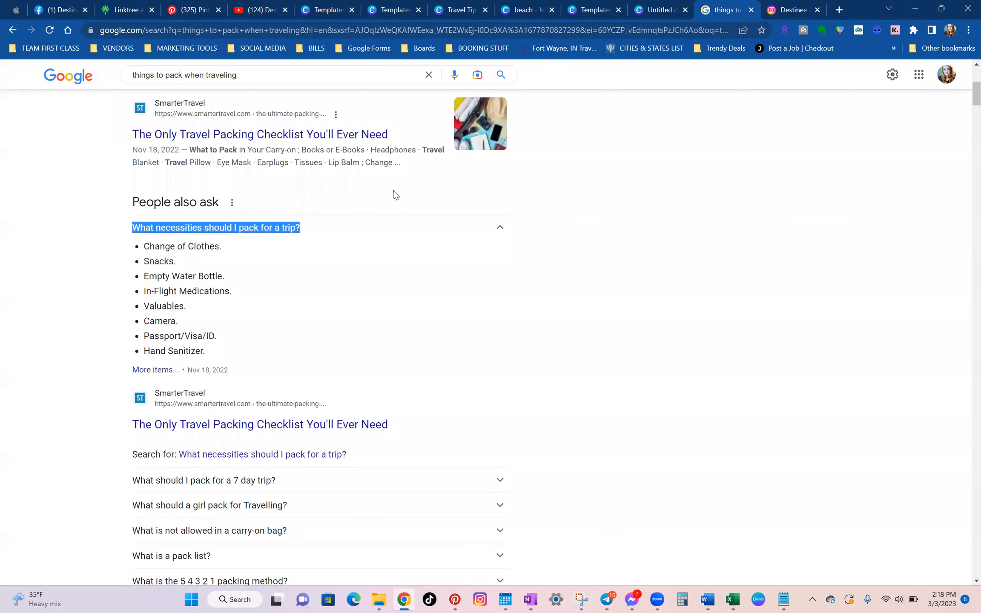
left_click(682, 3)
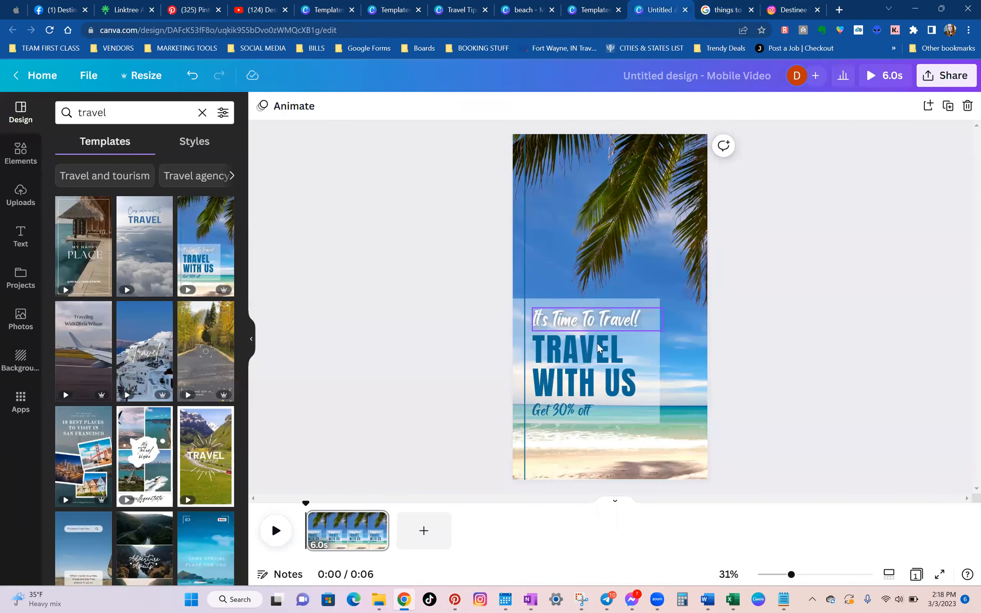
double_click(567, 360)
key("Caps_Lock")
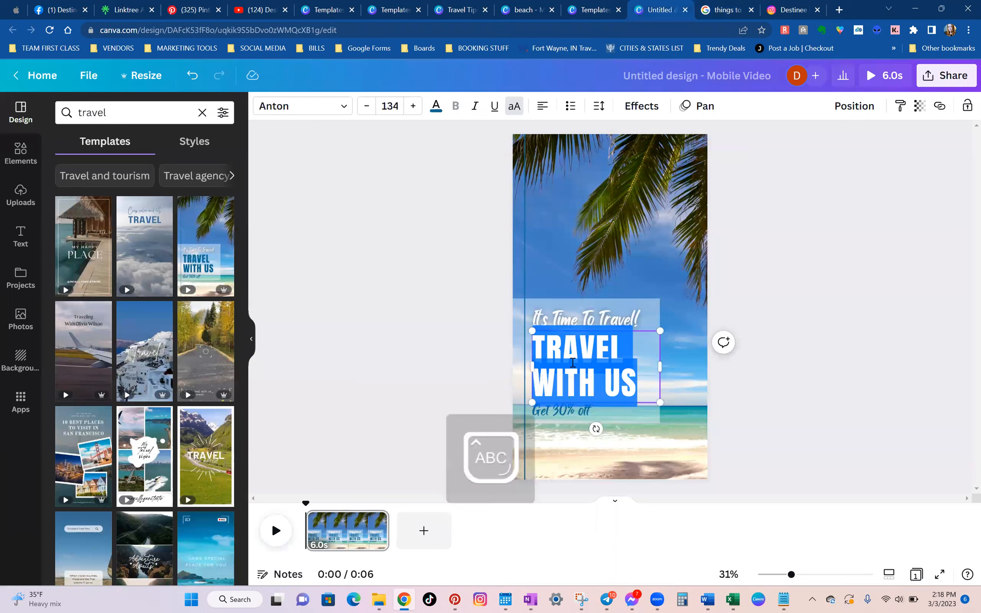
key("Caps_Lock")
type("T")
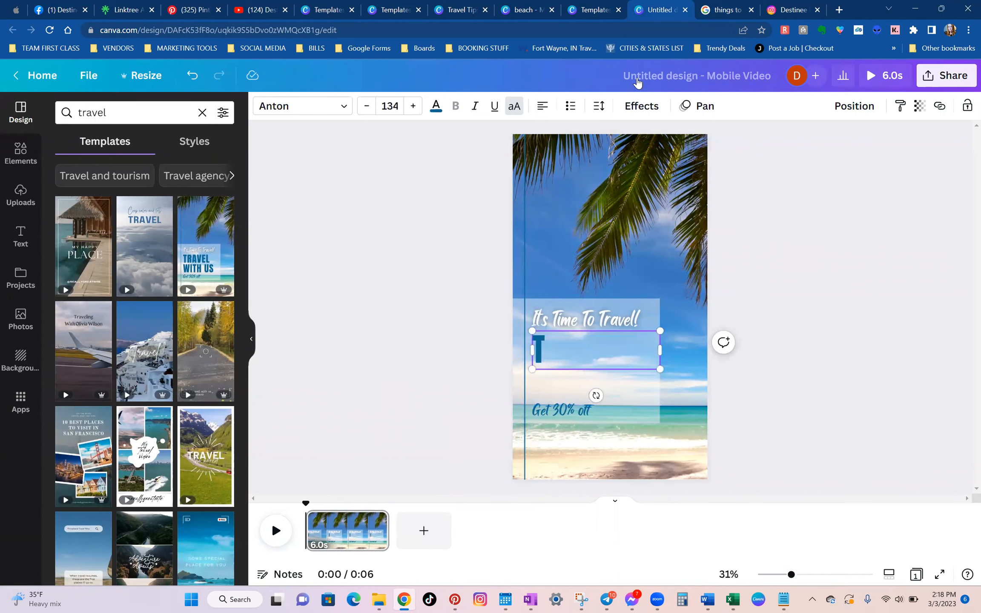
left_click(729, 6)
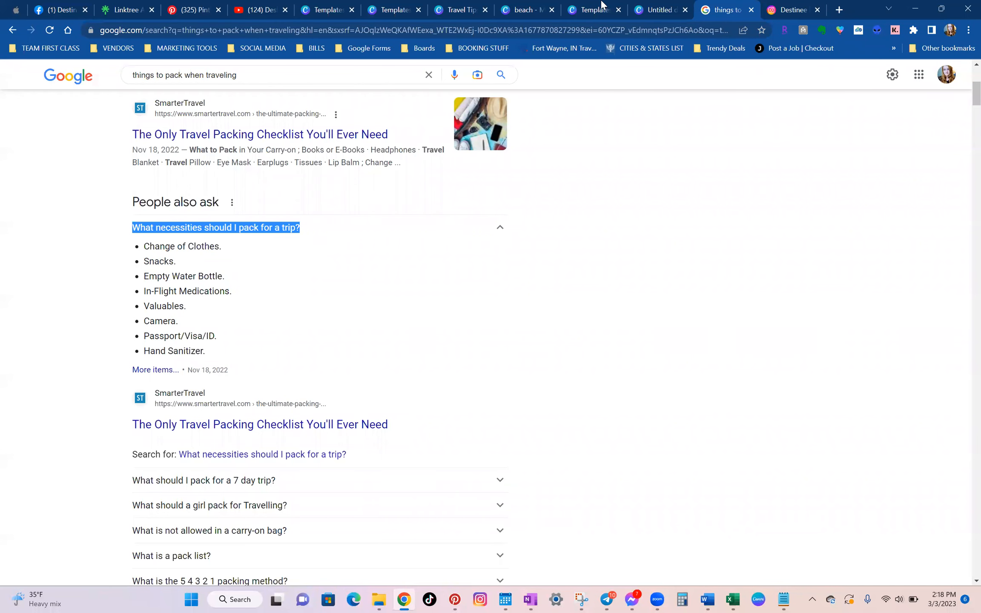
left_click(656, 6)
key("BackSpace")
type("8 THI")
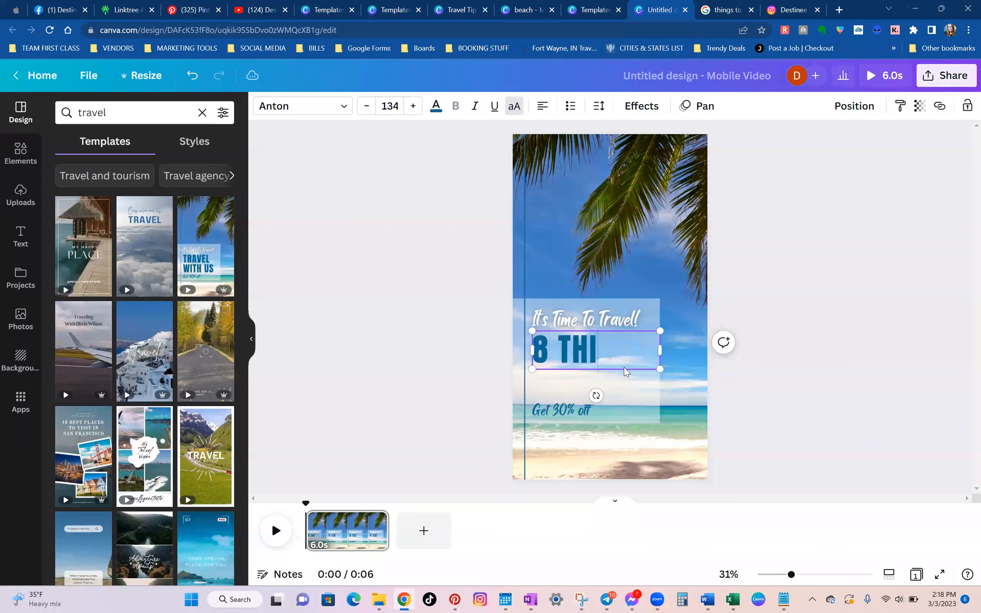
type("NGSY")
key("BackSpace")
type("YOU SHOULD TAKE")
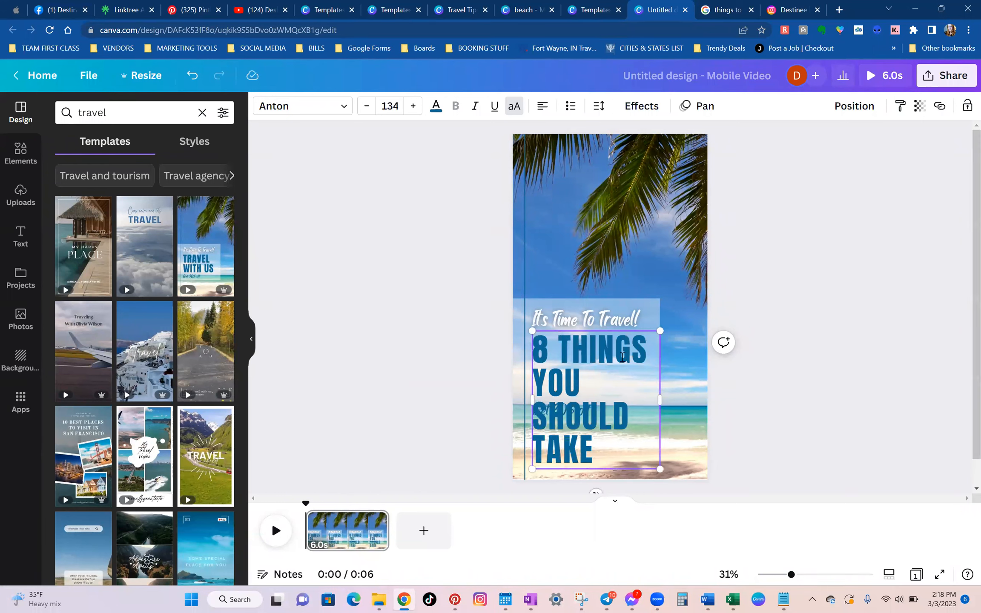
type(" WIT")
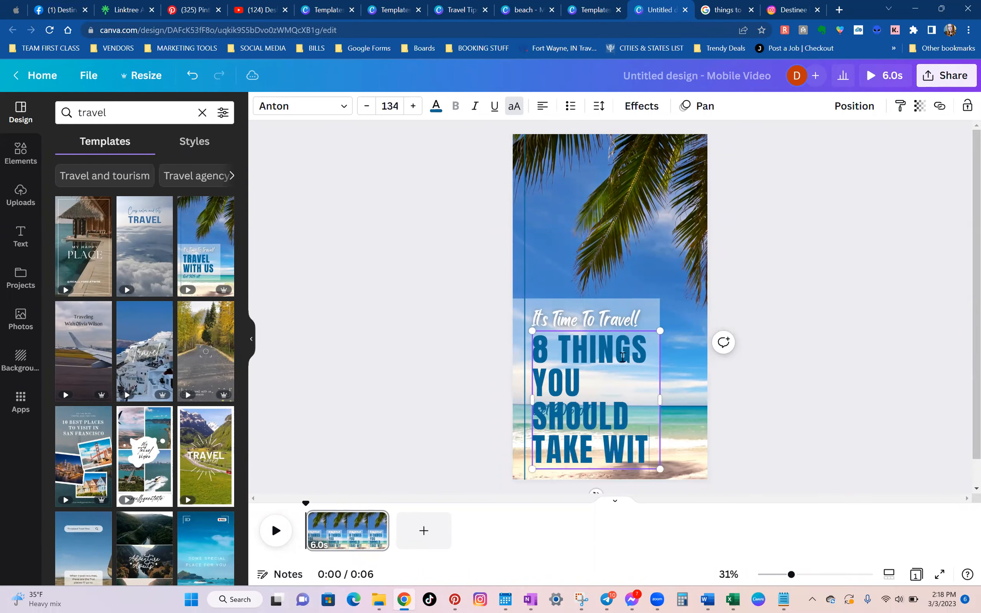
type("H YOU")
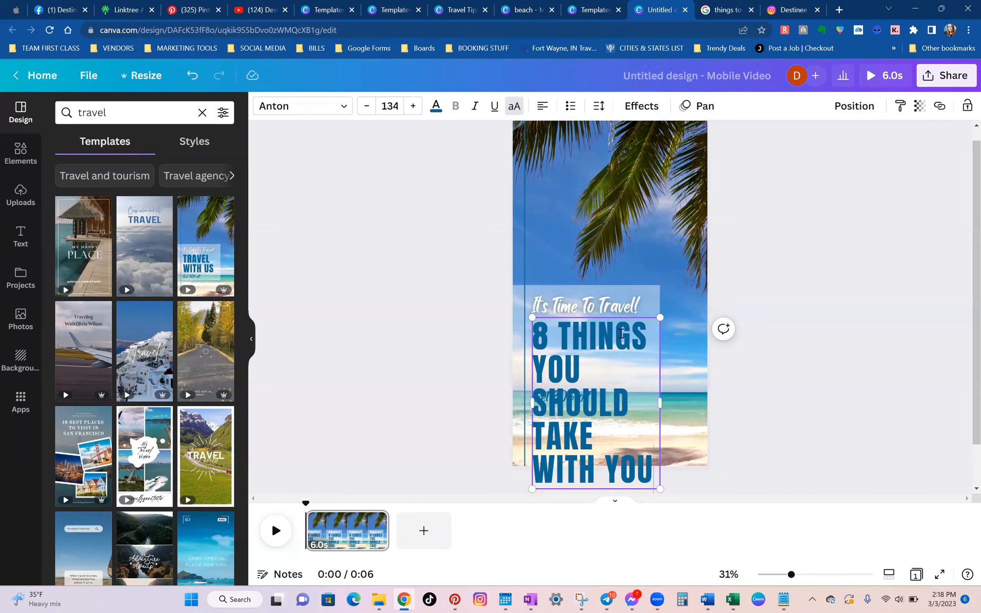
Shrink the heading to fit its area, and extend the translucent box behind the text downward and to the right.
left_click_drag(660, 488, 624, 371)
left_click(639, 415)
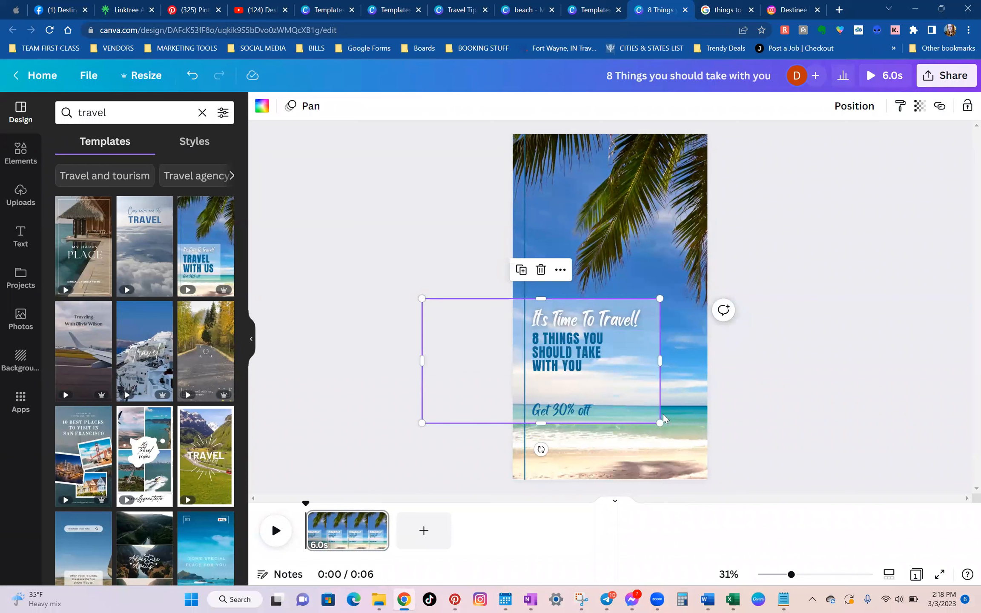
left_click_drag(541, 424, 552, 465)
left_click_drag(678, 379, 692, 379)
Widen the heading's text box and increase its font size to about 88.
left_click(619, 356)
left_click_drag(627, 355, 685, 355)
left_click(415, 108)
left_click(415, 107)
left_click(415, 107)
left_click(415, 108)
left_click(416, 108)
left_click(415, 107)
left_click(415, 107)
left_click(415, 107)
left_click(415, 108)
left_click(415, 108)
left_click(415, 108)
left_click(415, 107)
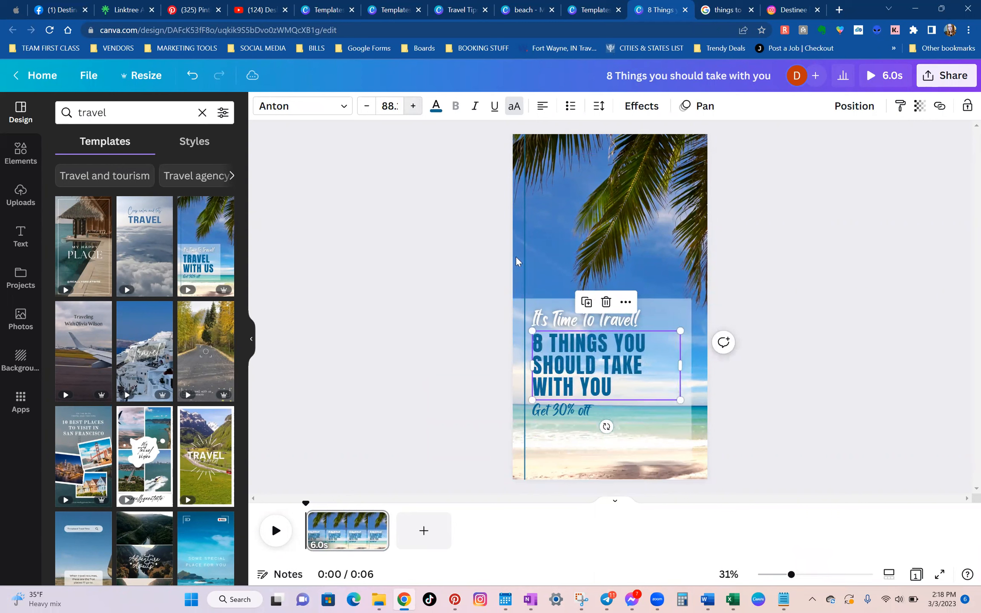
Delete the "Get 30% off" line and move the "8 THINGS YOU SHOULD TAKE WITH YOU" heading slightly down.
left_click(561, 412)
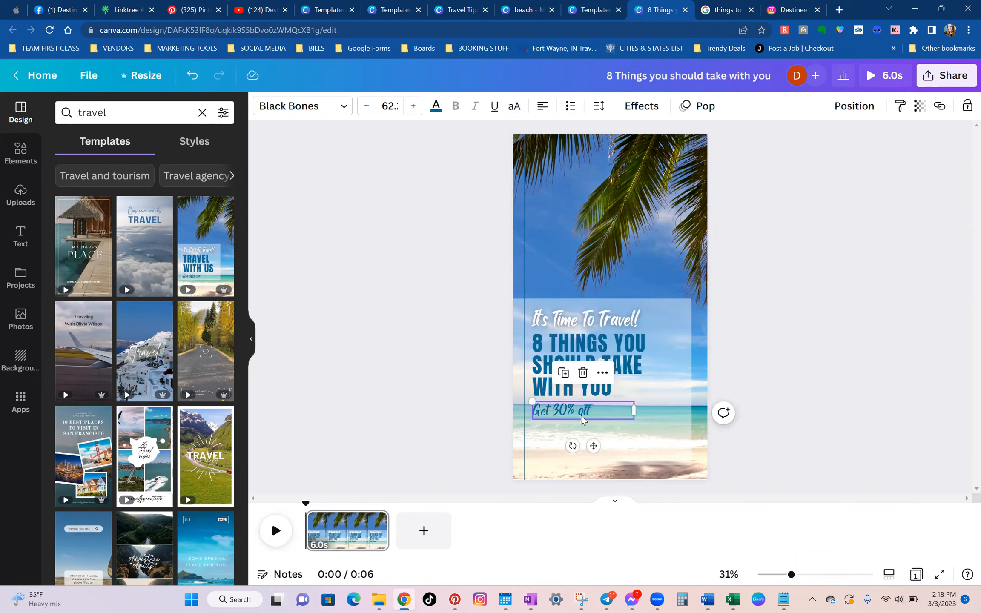
left_click(583, 373)
left_click_drag(586, 369, 587, 385)
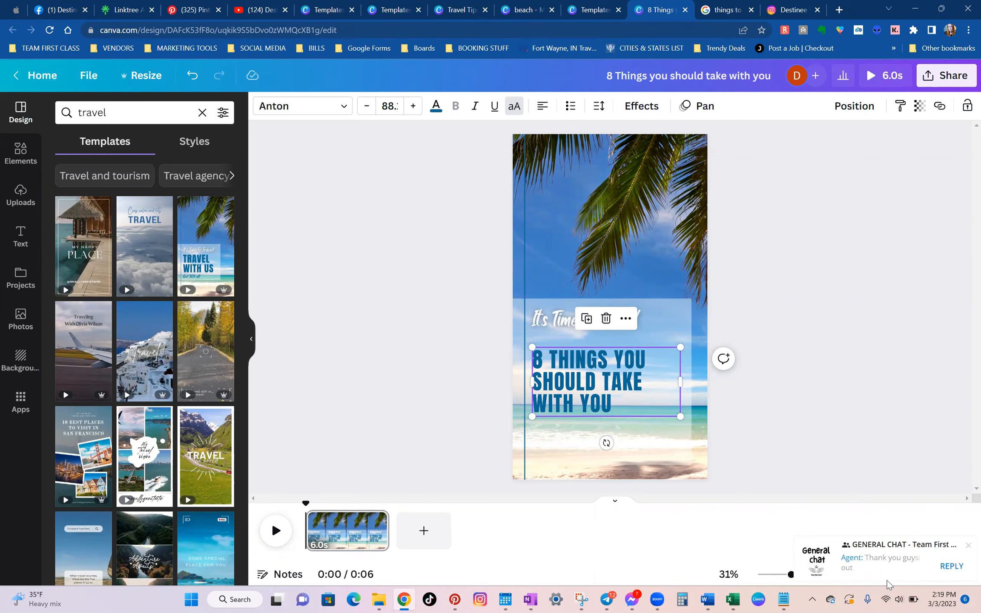
left_click(968, 546)
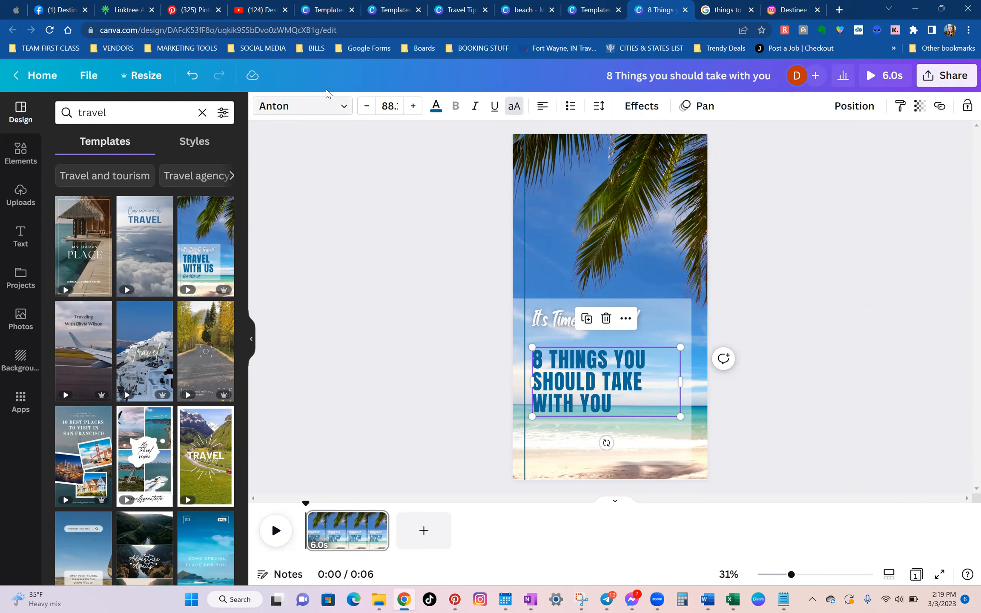
Increase the font size of the "8 THINGS YOU SHOULD TAKE WITH YOU" heading to 112.
left_click(413, 106)
left_click(412, 106)
left_click(413, 106)
left_click(412, 106)
left_click(415, 109)
left_click(415, 110)
left_click(416, 110)
left_click(418, 111)
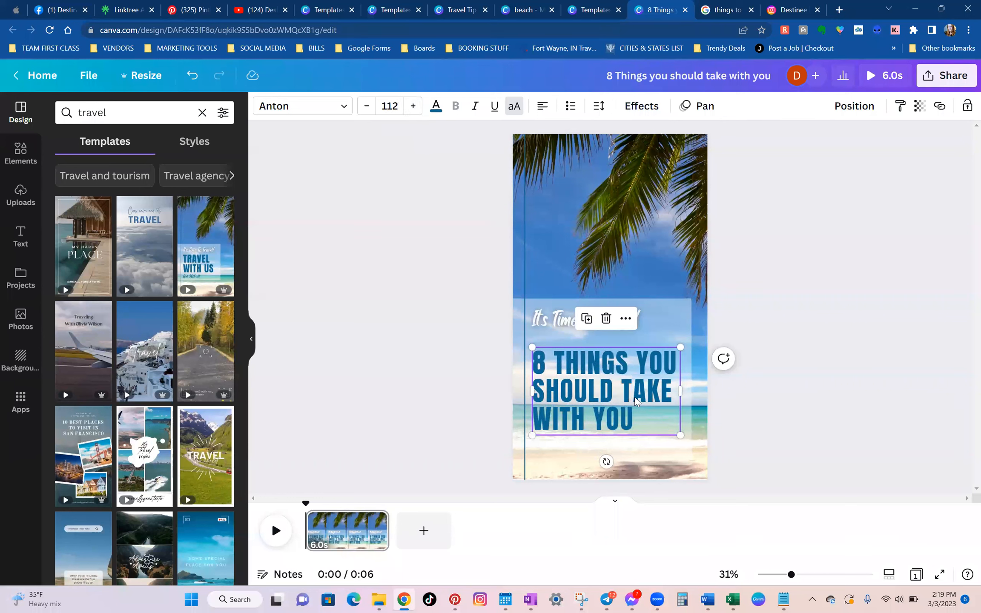
left_click(787, 312)
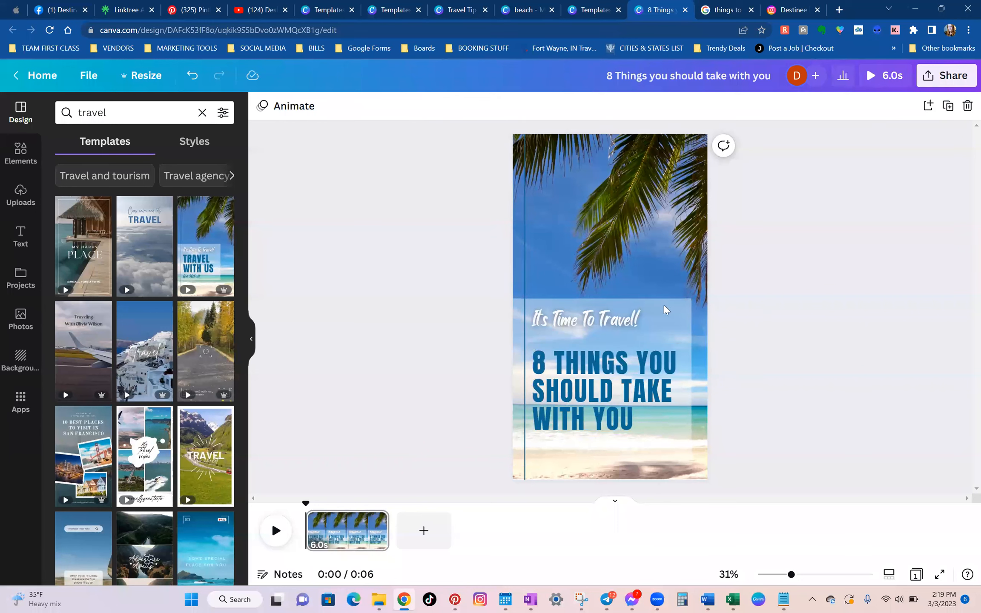
Increase the font size of the "It's Time To Travel!" line to 93.
left_click(605, 320)
left_click(412, 106)
left_click(412, 106)
left_click(413, 106)
left_click(412, 105)
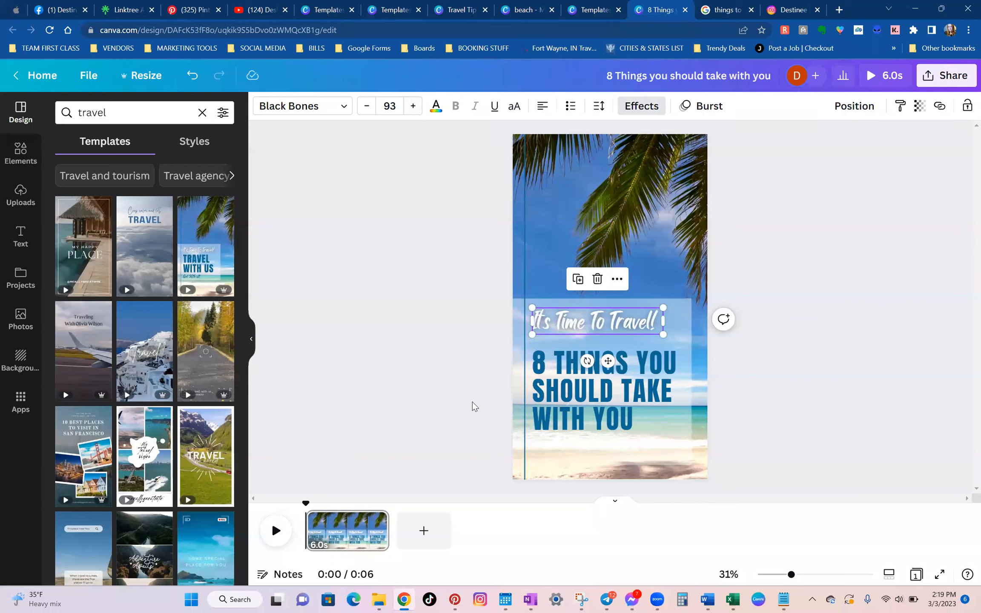
left_click(767, 280)
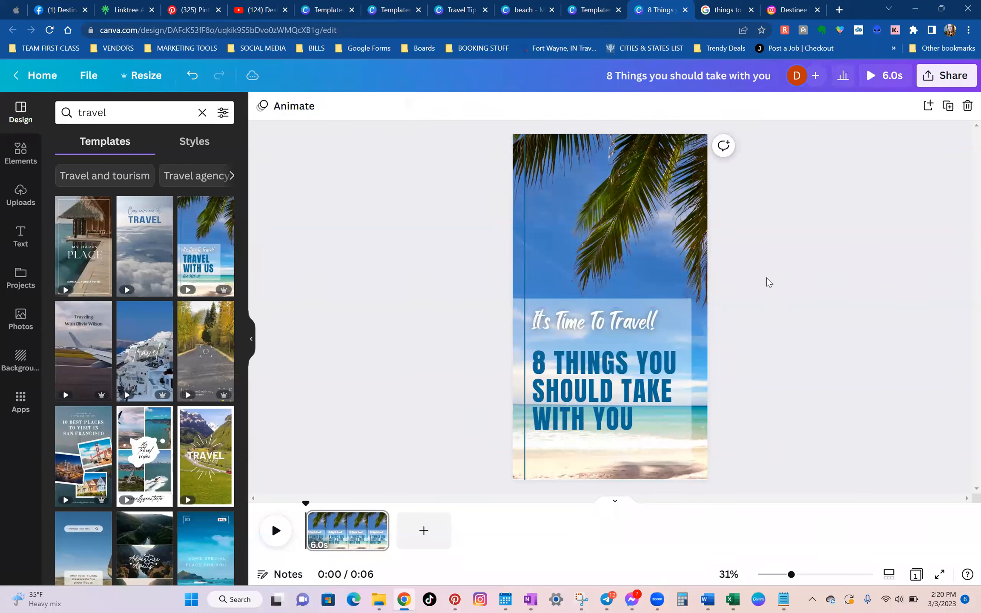
Preview the reel, and consult the packing list in the Google results before returning to the design.
left_click(890, 82)
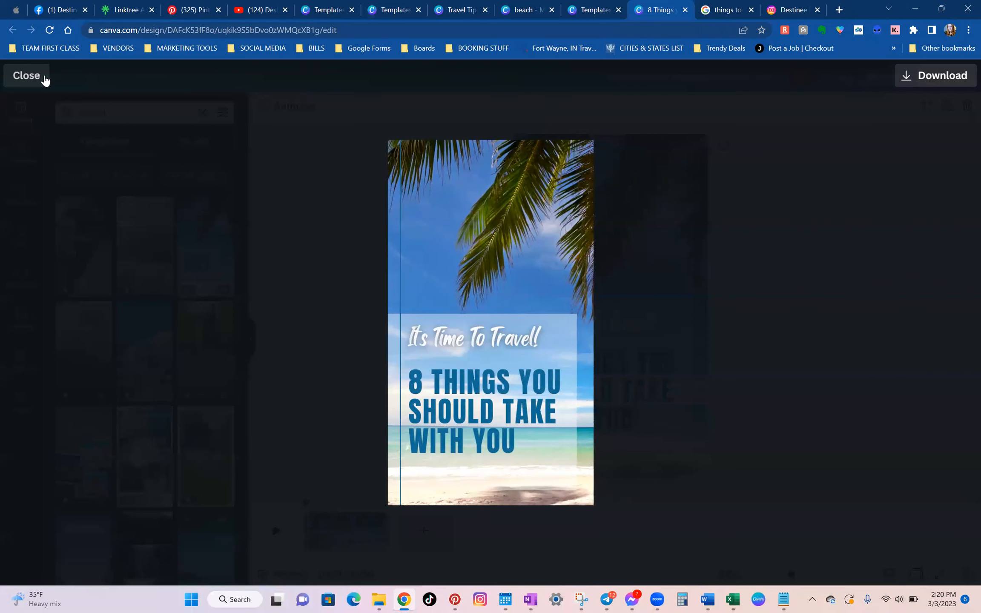
key("Escape")
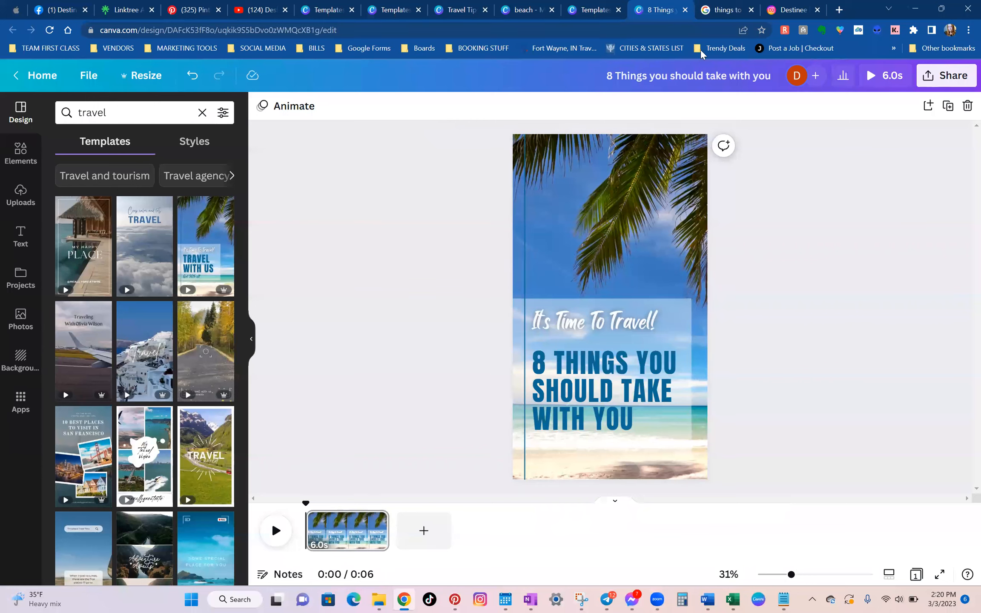
left_click(736, 5)
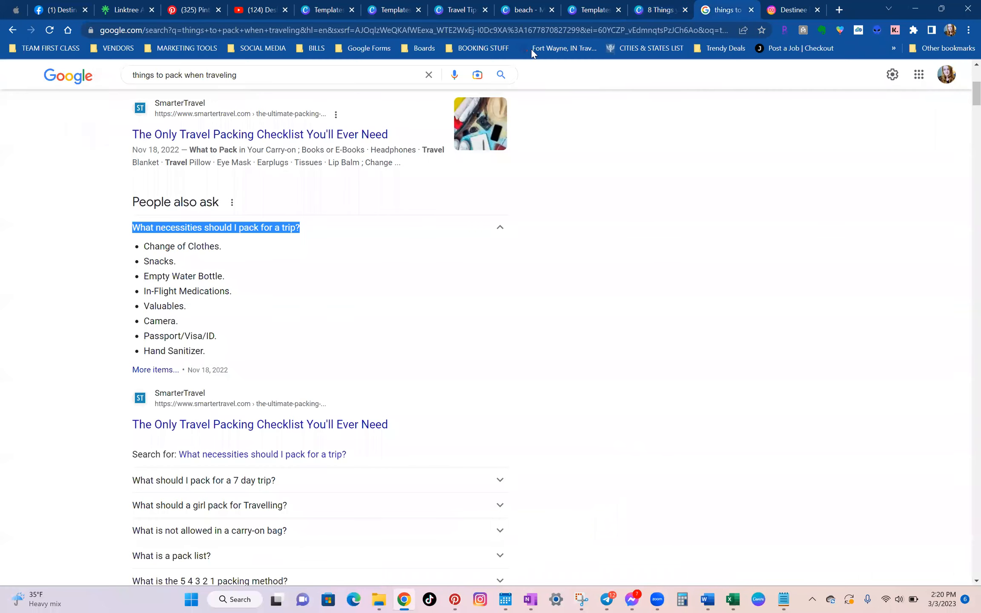
left_click(668, 6)
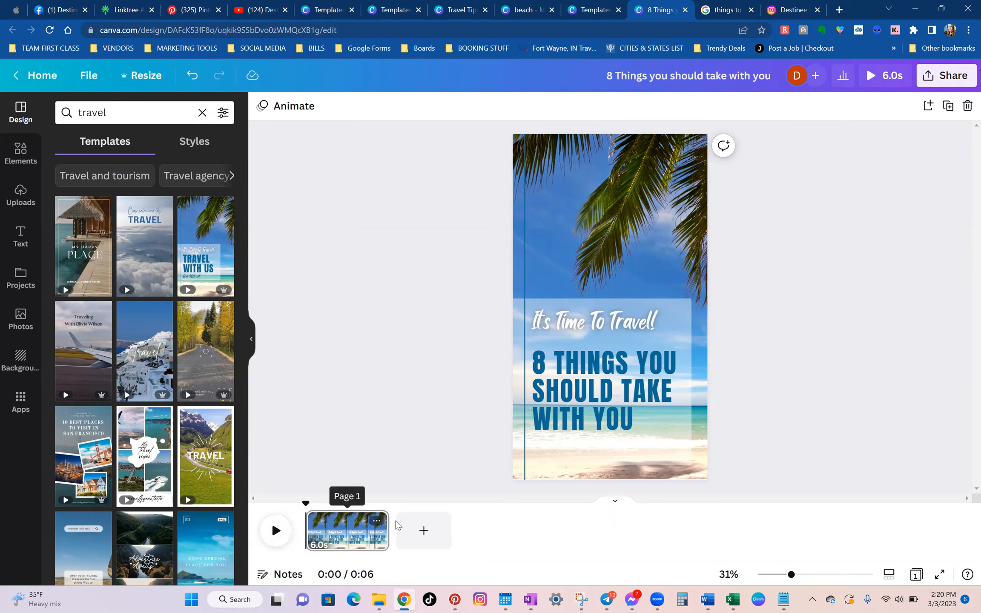
Shorten the first page to 3.5 seconds and add a blank second page after it.
left_click_drag(372, 530, 354, 543)
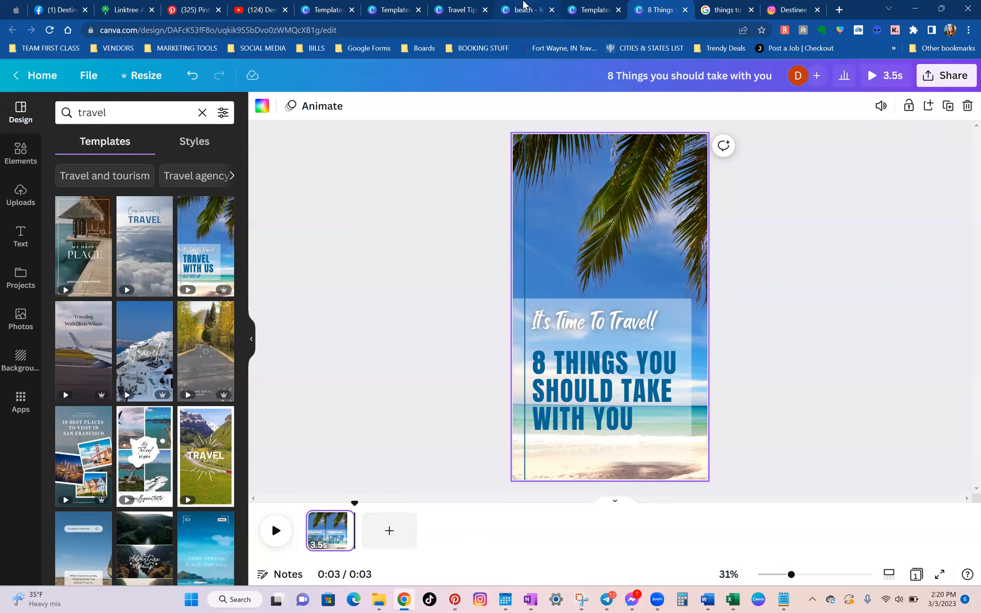
left_click(388, 538)
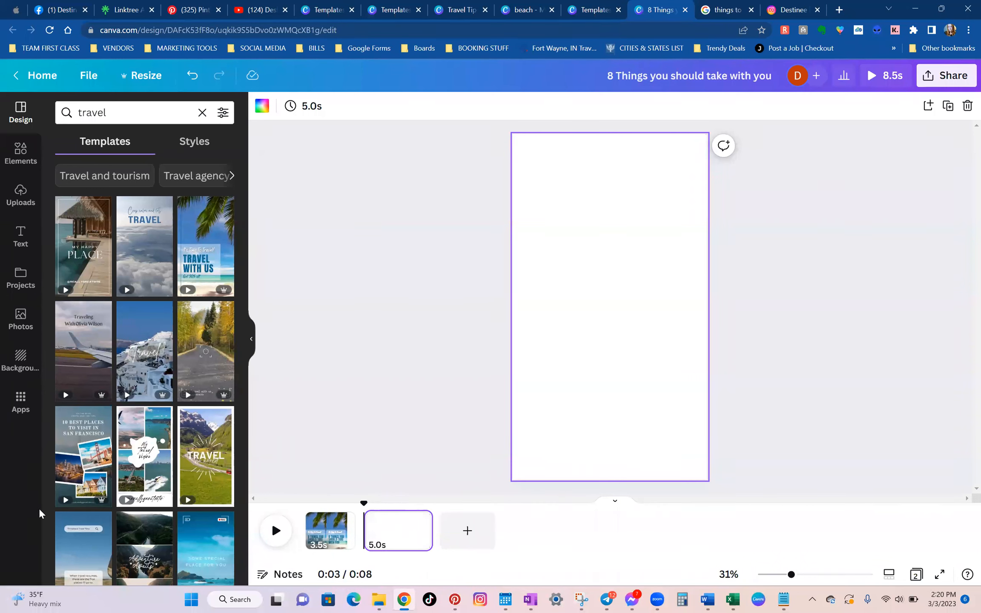
Try the green mountain "TRAVEL" template on the second page, and bring back a blank page in its place.
left_click(205, 443)
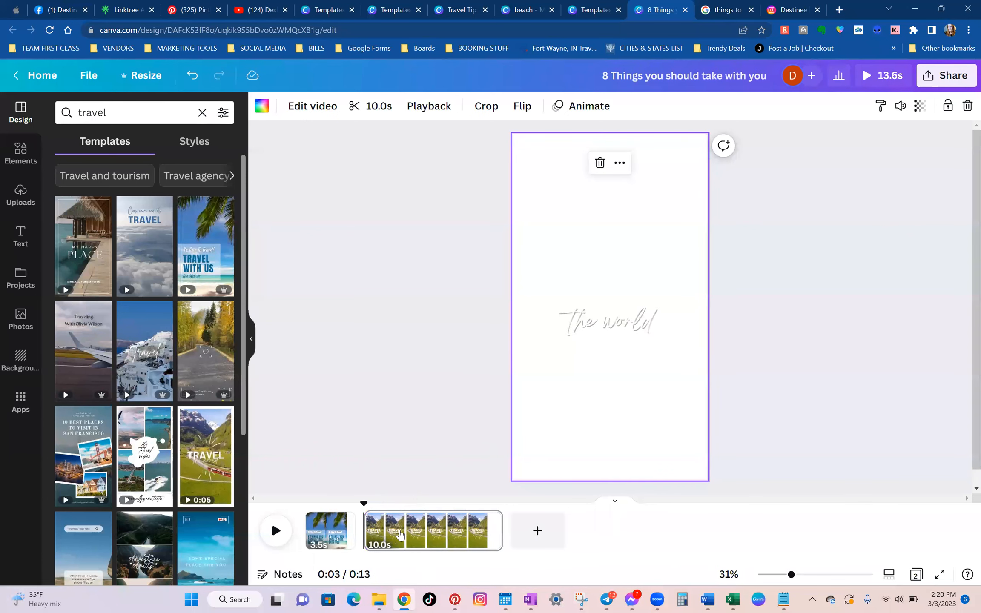
left_click(491, 521)
left_click(568, 383)
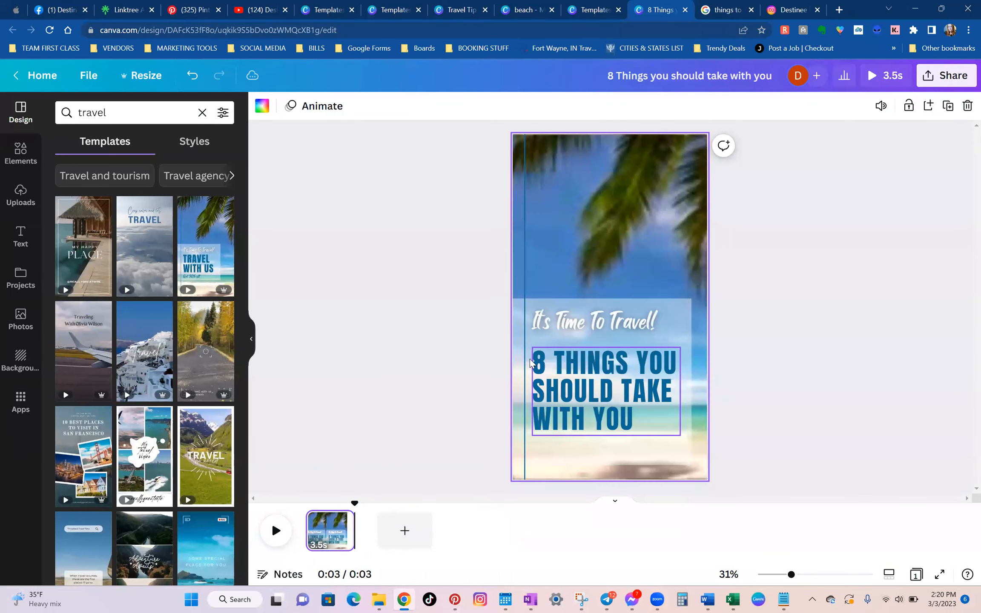
left_click(392, 531)
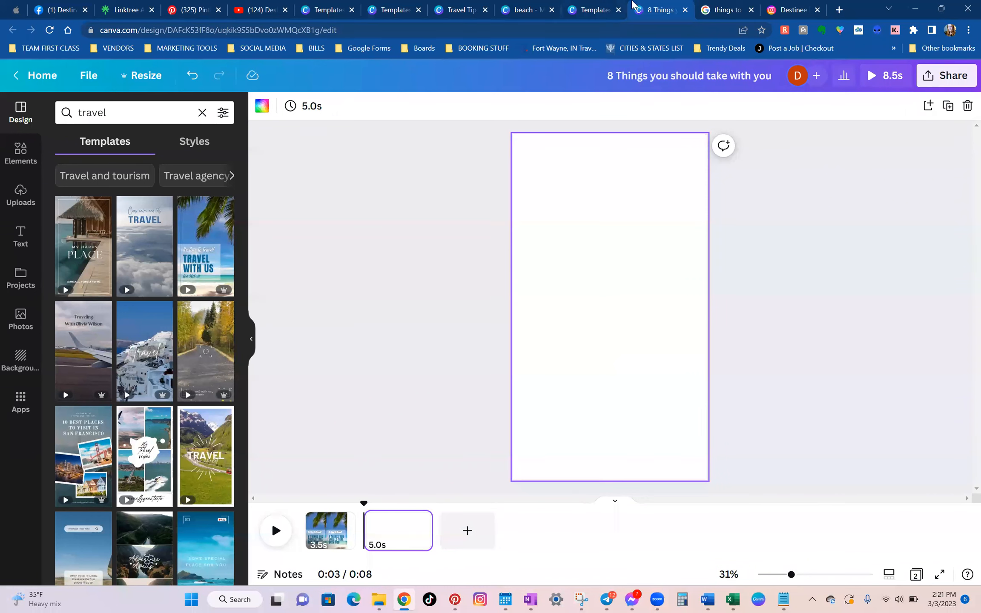
Return to the Canva home page in the other browser tab and search the templates for "travel tips".
left_click(595, 5)
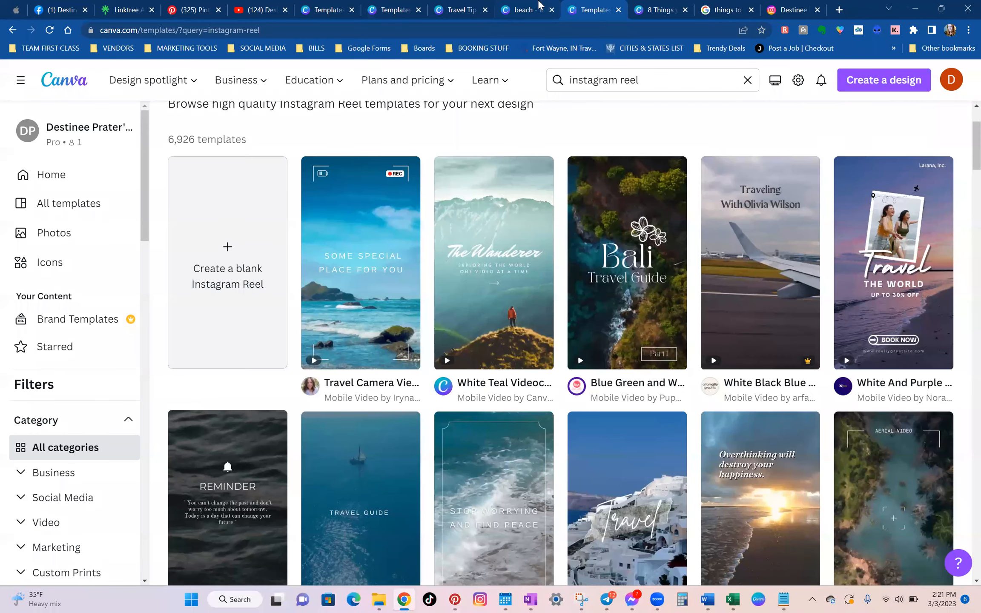
left_click(60, 84)
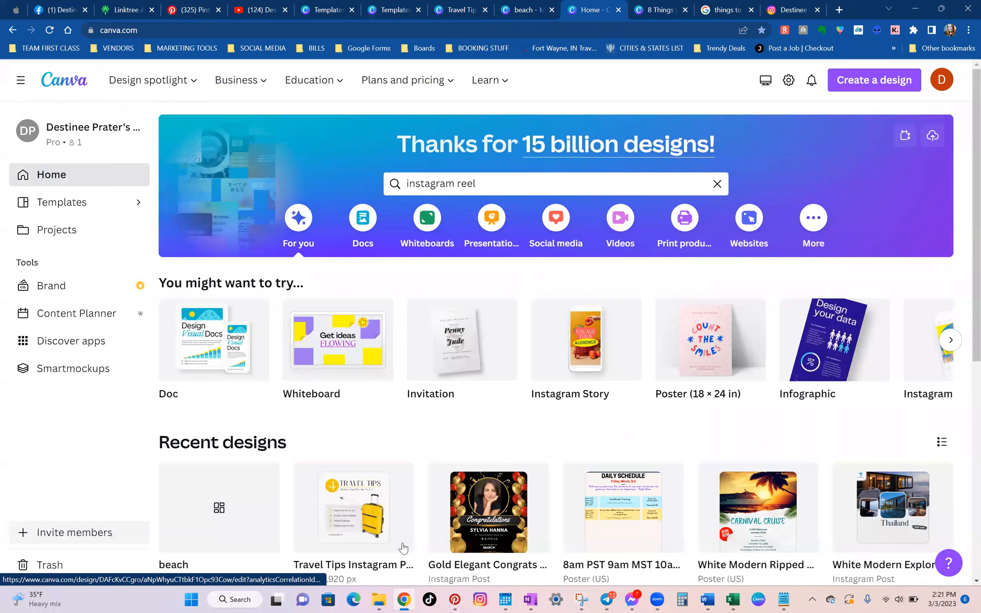
left_click(718, 183)
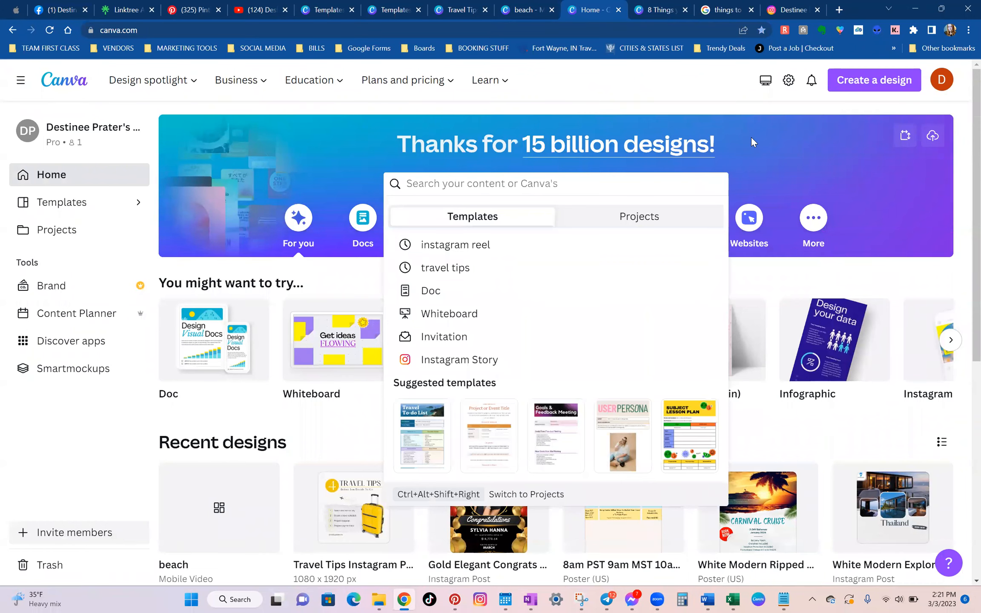
type("travel tips")
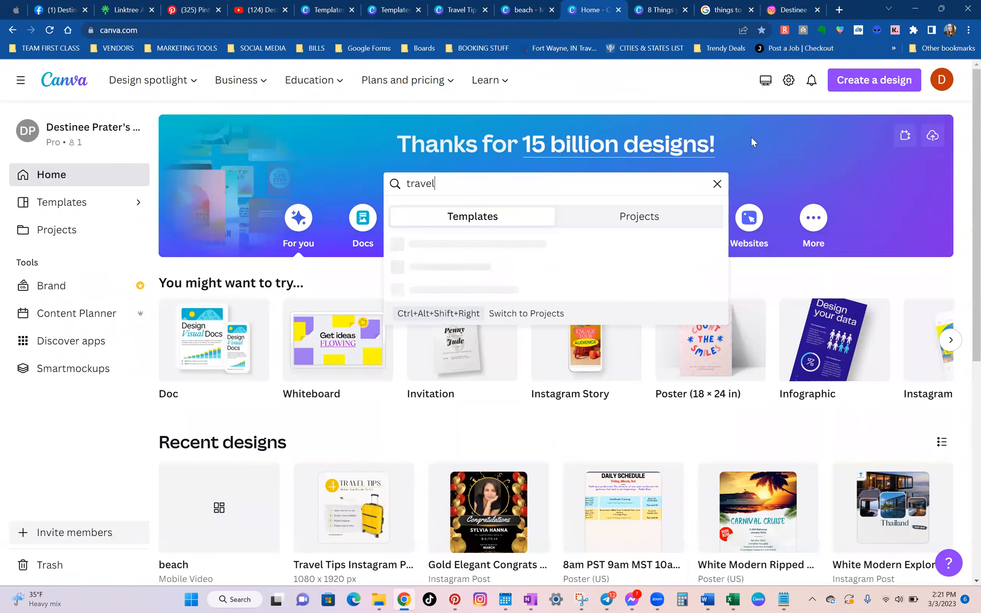
key("Return")
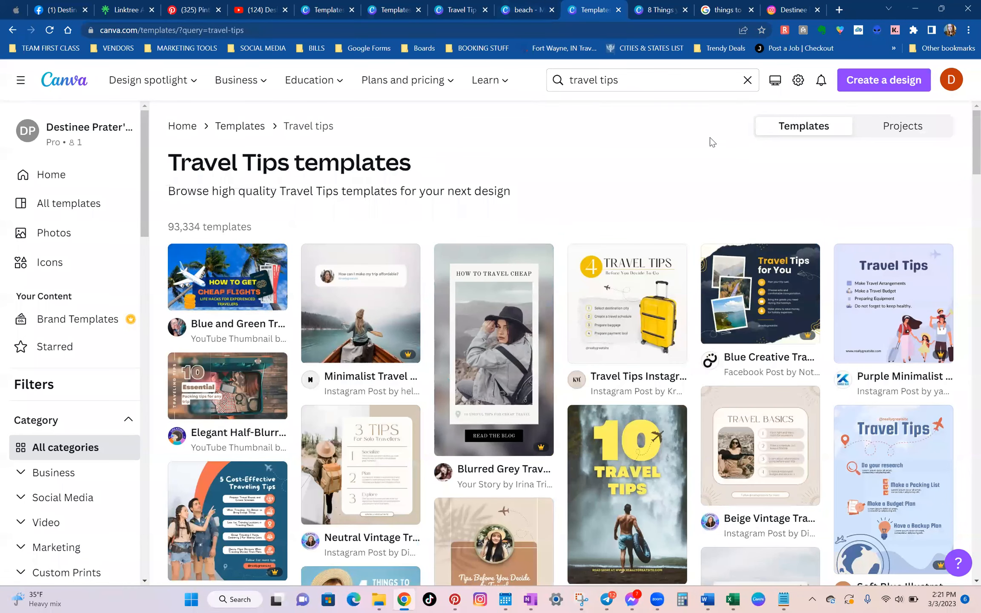
Open the "4 Travel Tips" Instagram post template with the yellow suitcase as a new design.
scroll(710, 137, "down", 3)
scroll(634, 196, "up", 1)
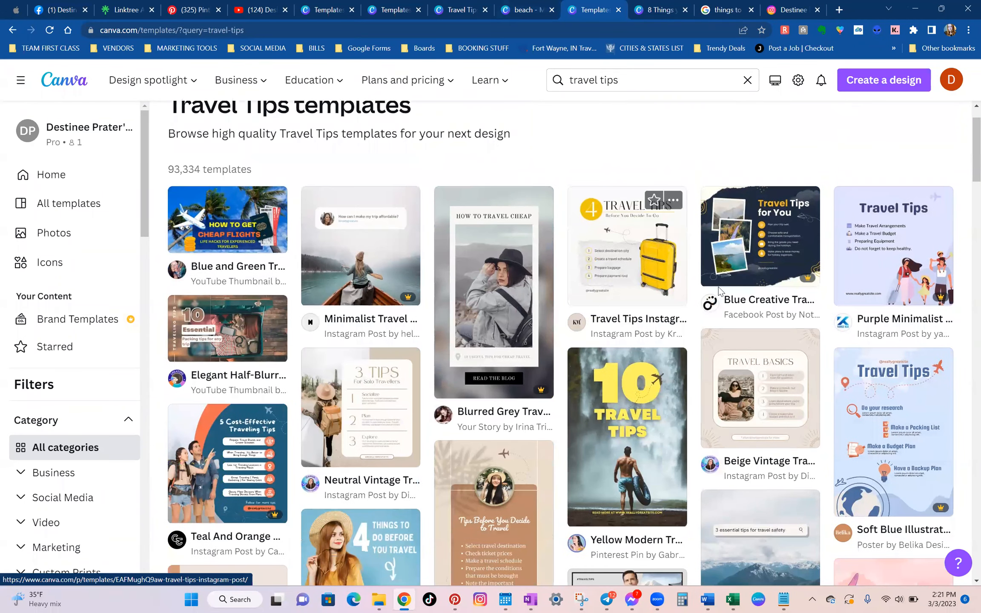
left_click(623, 240)
left_click(672, 209)
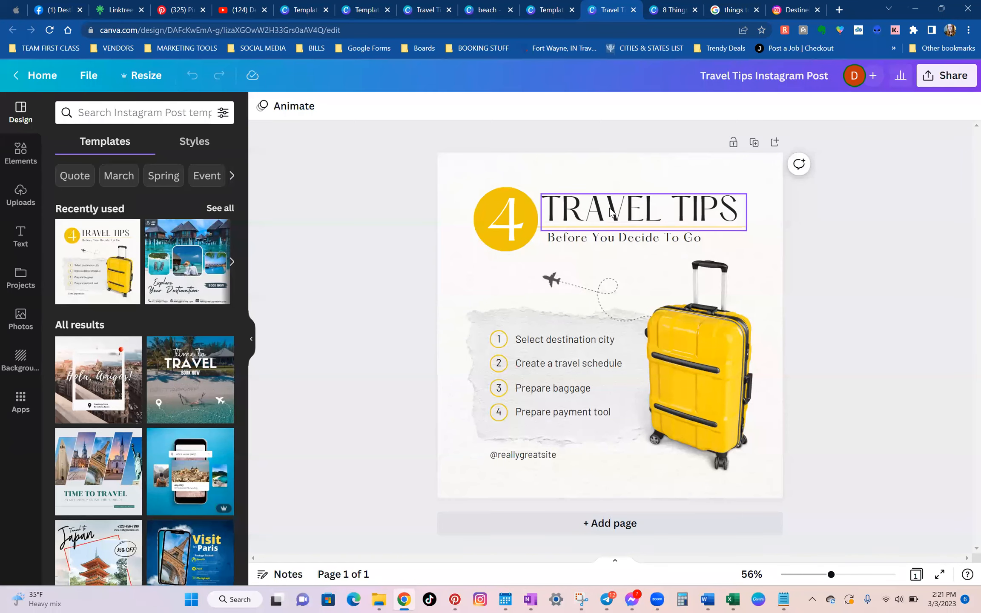
Compare the travel tips post with the reel's blank page and check the reel's pixel dimensions.
left_click(663, 6)
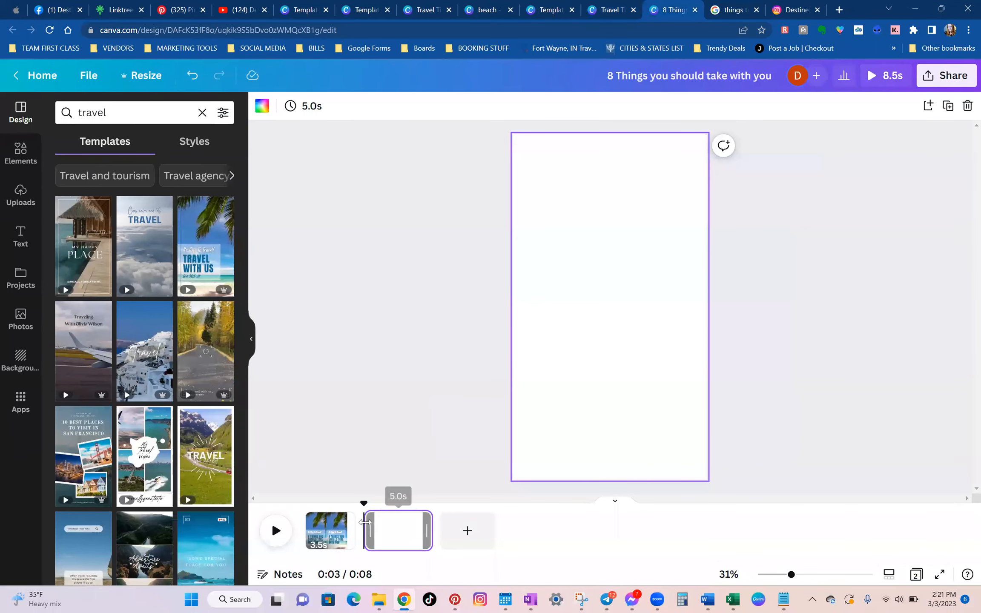
left_click(610, 9)
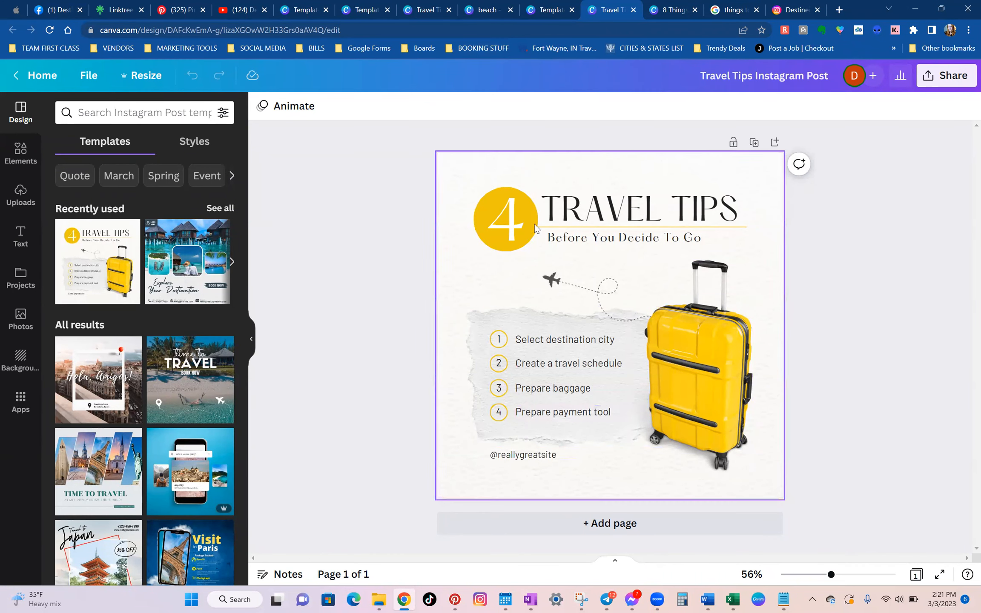
key("ctrl+Tab")
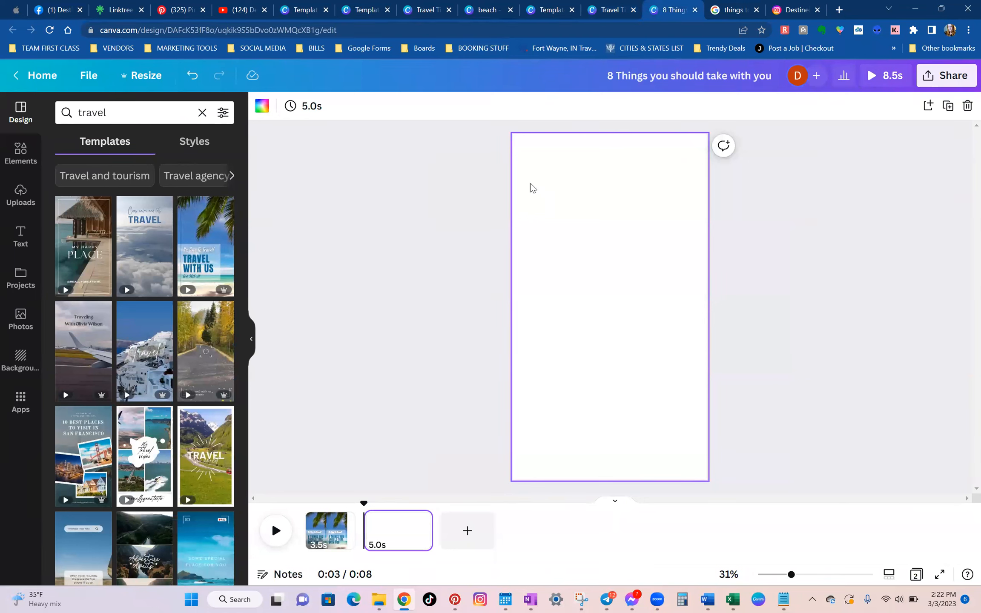
left_click(138, 81)
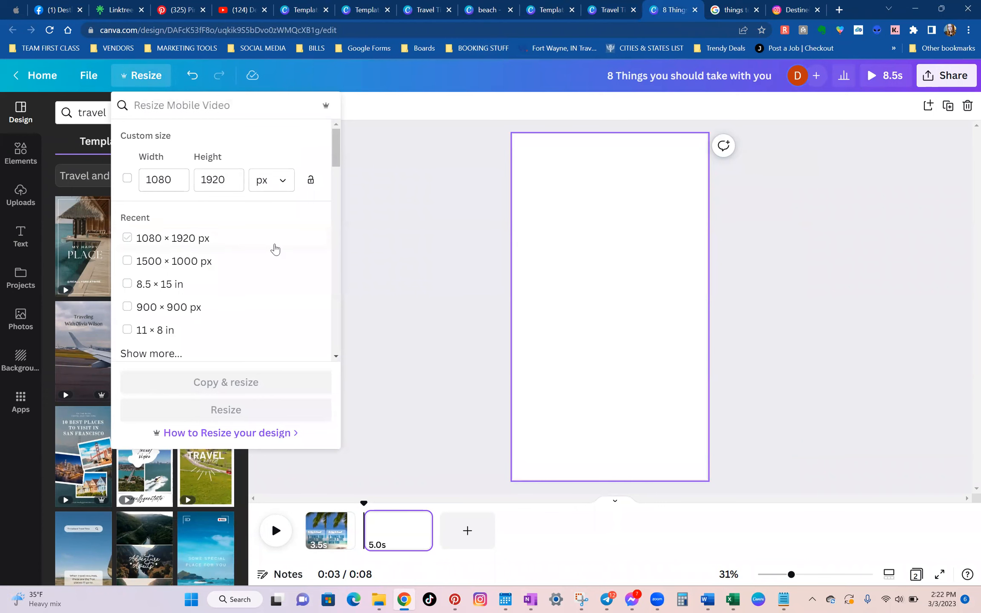
left_click(607, 6)
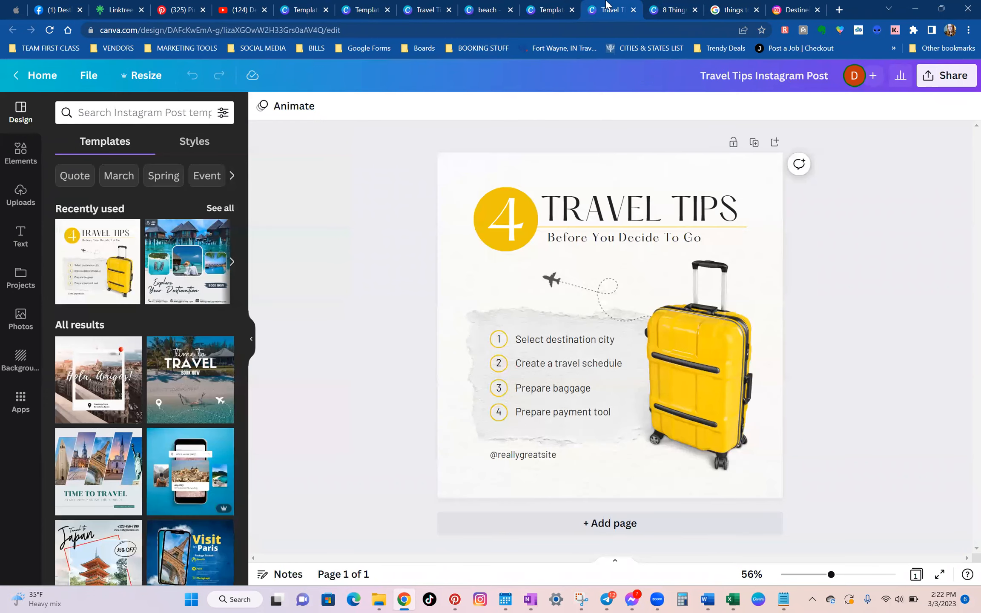
Resize the travel tips post to a custom size of 1080 × 1920 px.
left_click(141, 83)
left_click(216, 179)
double_click(216, 179)
type("1920")
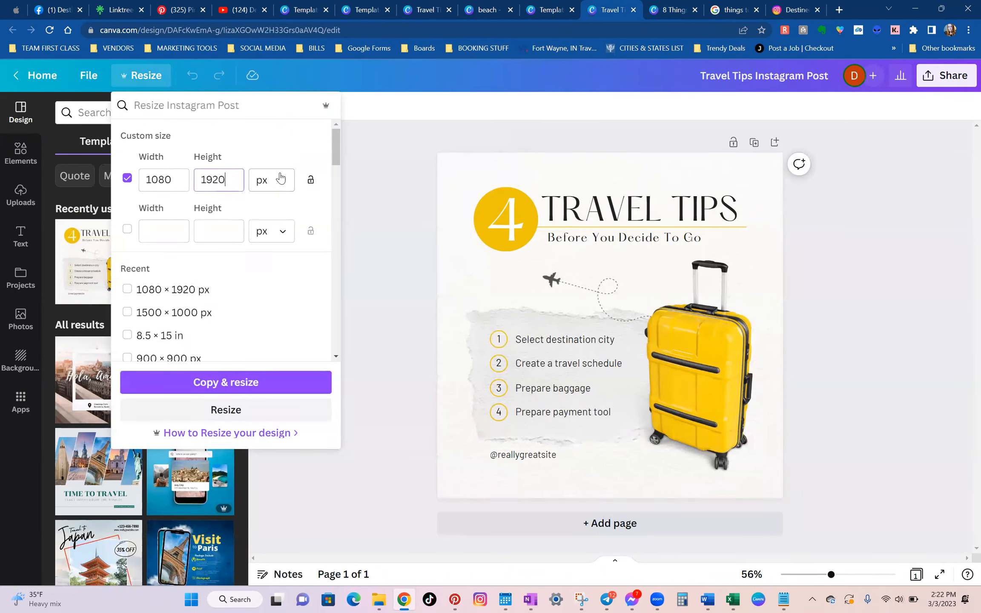
left_click(253, 410)
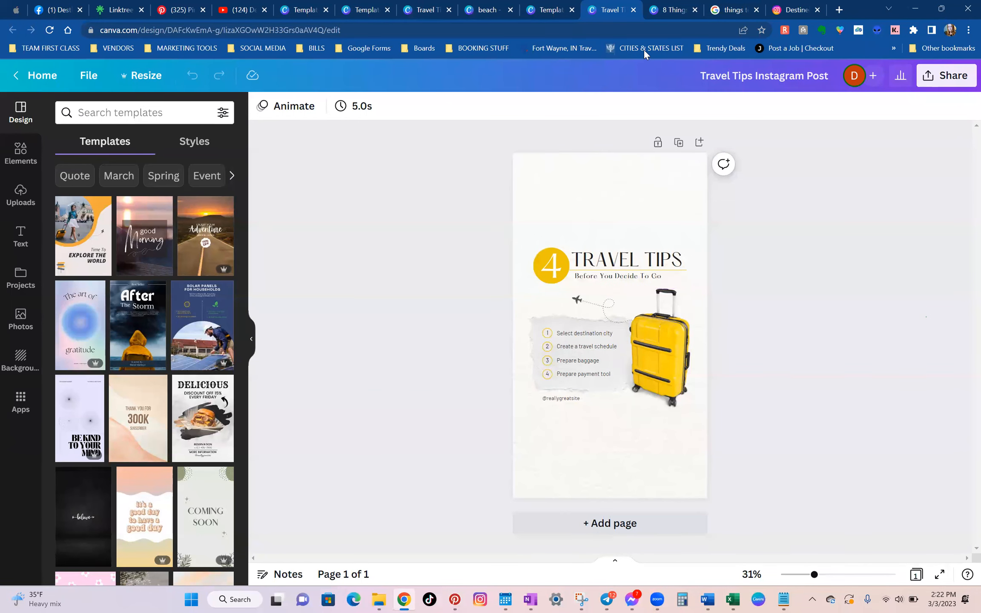
Delete the number 4 from the yellow circle in the travel tips design.
left_click(672, 11)
left_click(146, 513)
left_click_drag(815, 574, 825, 576)
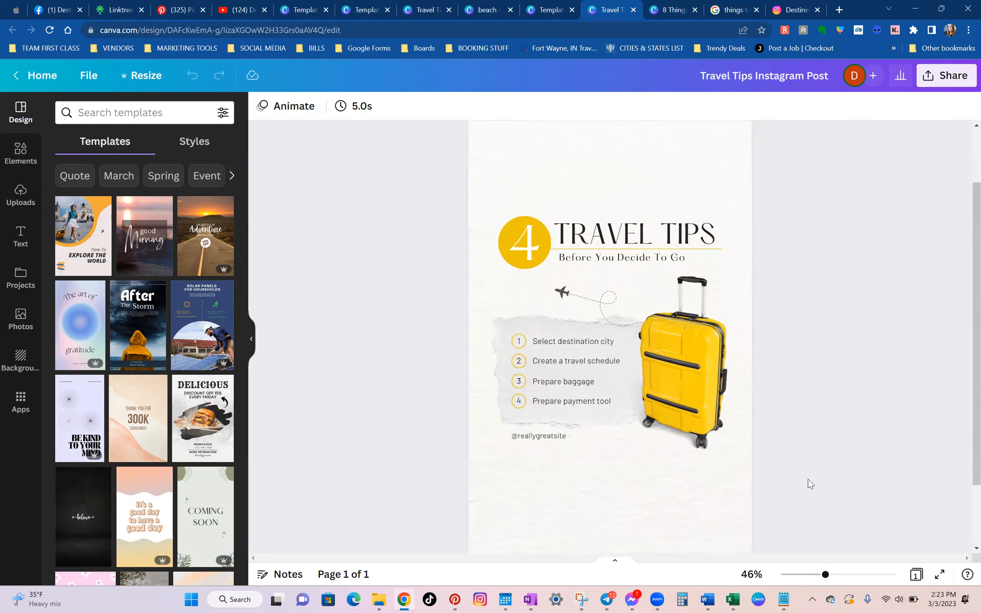
scroll(792, 483, "up", 1)
left_click(523, 301)
key("Delete")
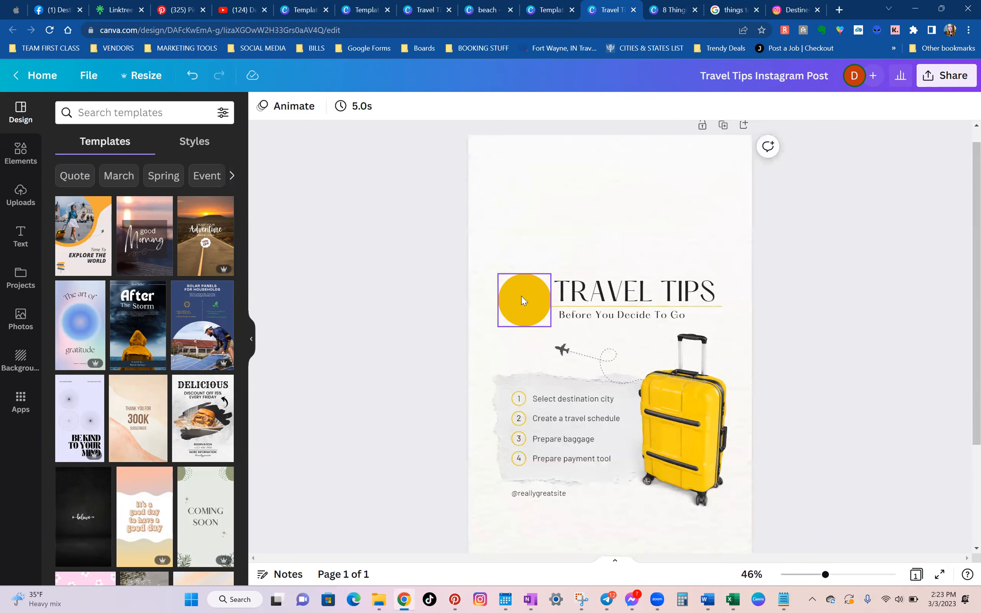
Select the TRAVEL TIPS heading text and copy the word "necessities" from the Google question about what to pack for a trip.
left_click(577, 293)
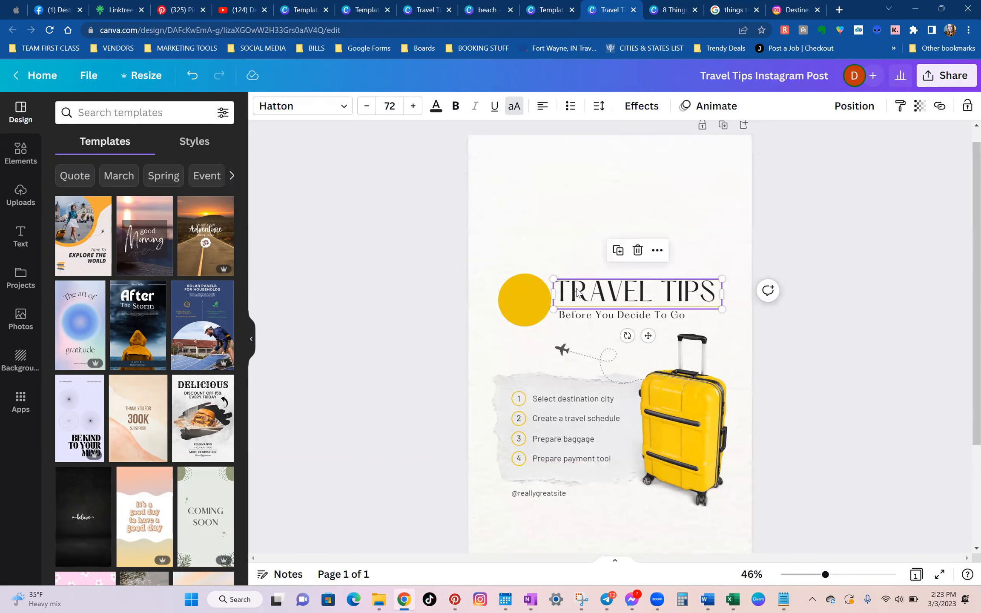
double_click(576, 291)
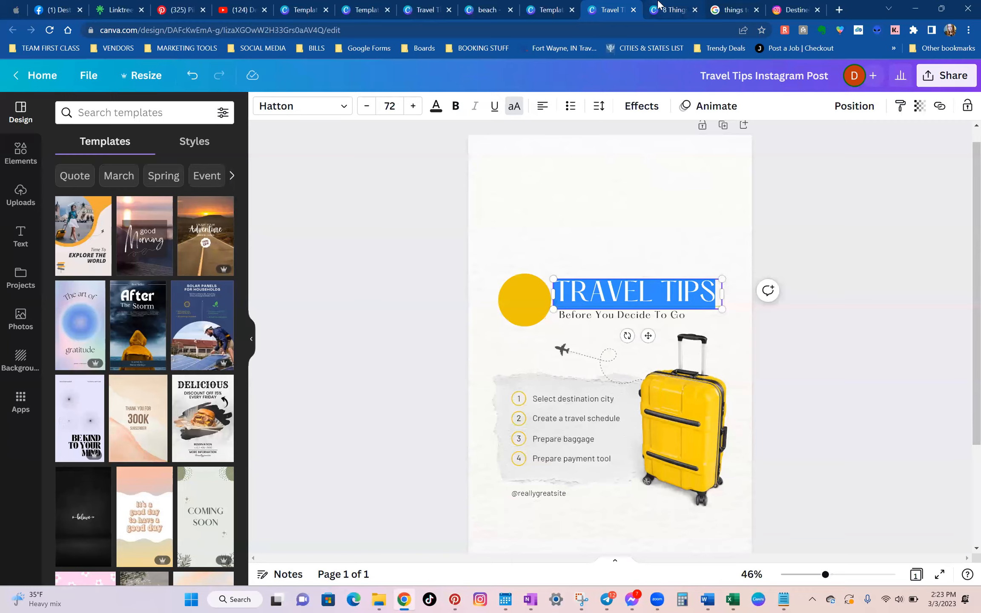
left_click(659, 5)
left_click(730, 8)
left_click(322, 286)
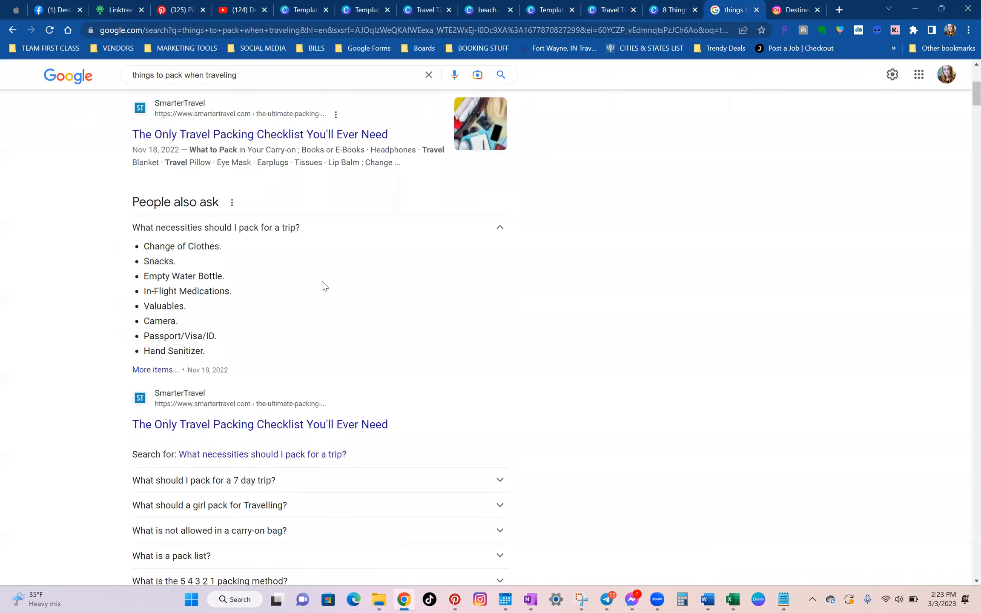
left_click(688, 7)
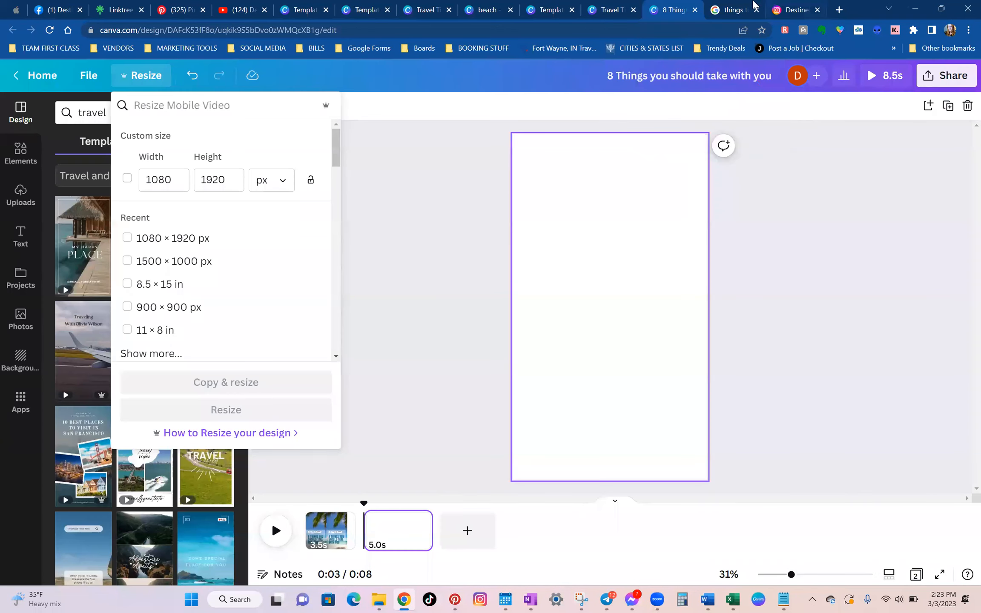
left_click(740, 5)
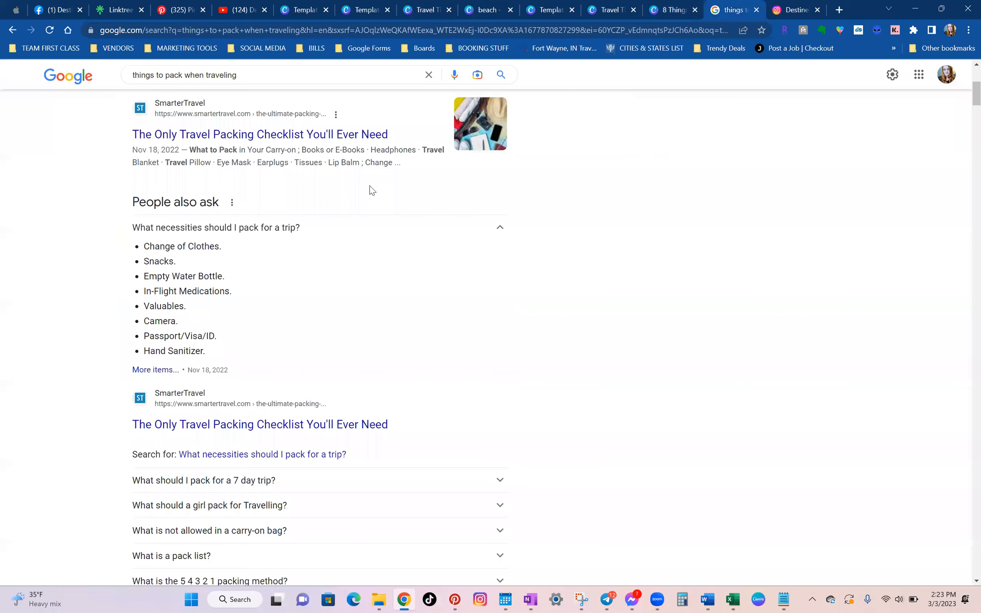
left_click_drag(205, 227, 154, 230)
key("ctrl+c")
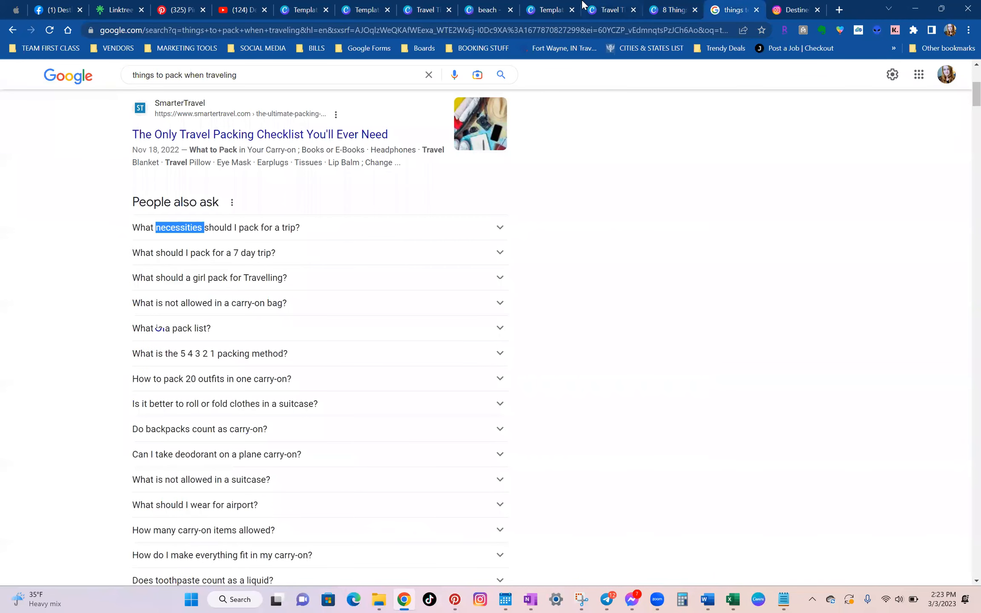
Replace the travel tips design's heading text with "PACKING NECESSITIES", pasting in the copied second word.
left_click(668, 6)
left_click(626, 6)
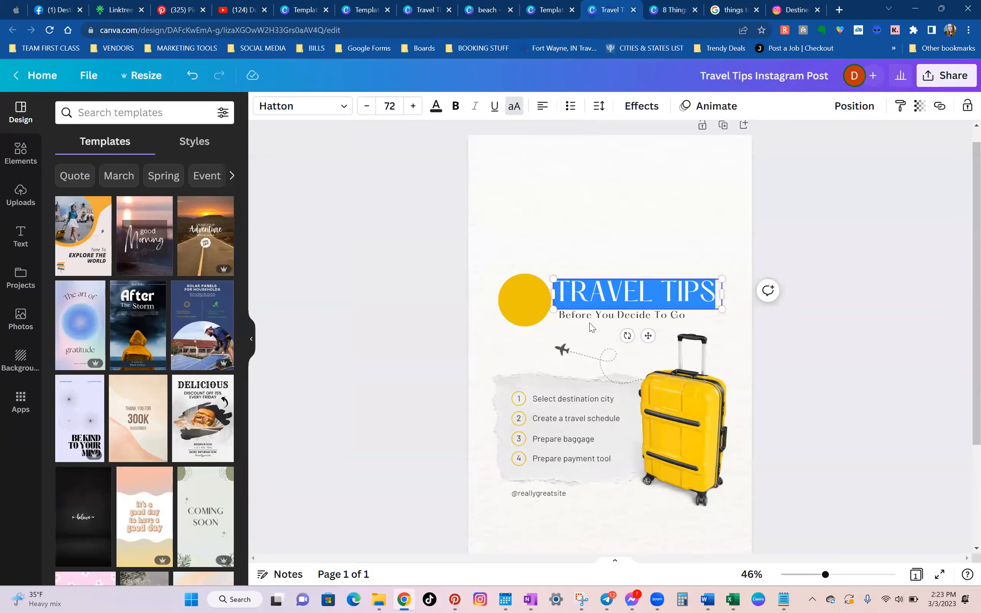
type("packing")
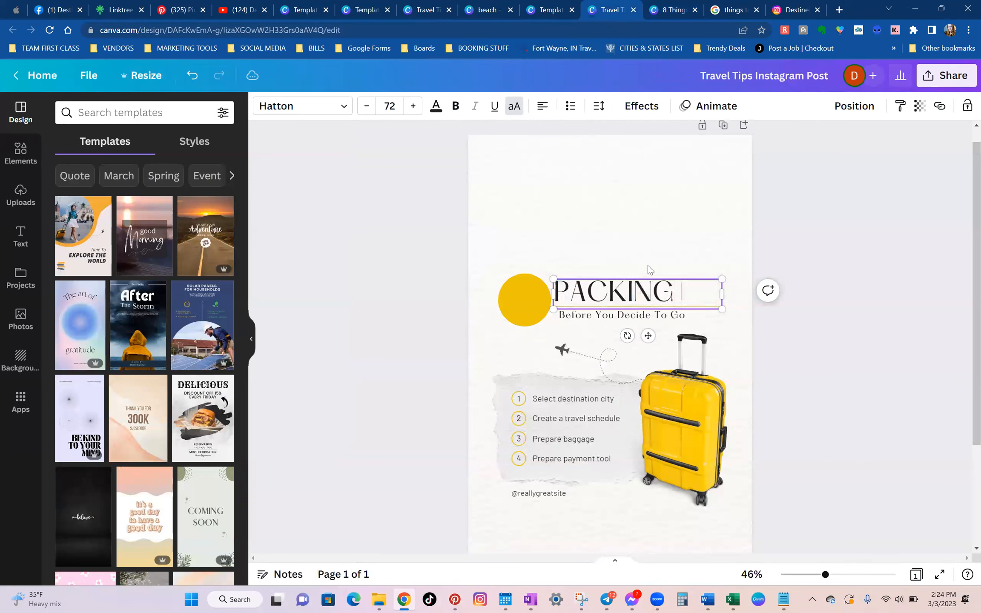
key("ctrl+v")
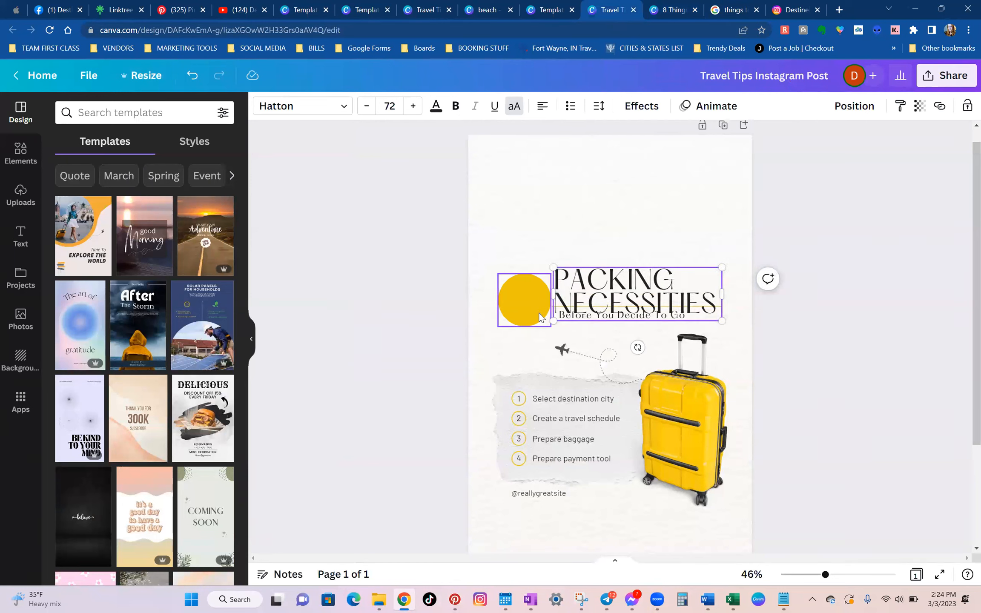
Move the yellow circle to the page's upper-left corner, enlarge it, and widen the heading's text box toward the left margin.
left_click(526, 300)
left_click_drag(527, 300, 537, 209)
left_click(558, 299)
left_click_drag(552, 294, 484, 309)
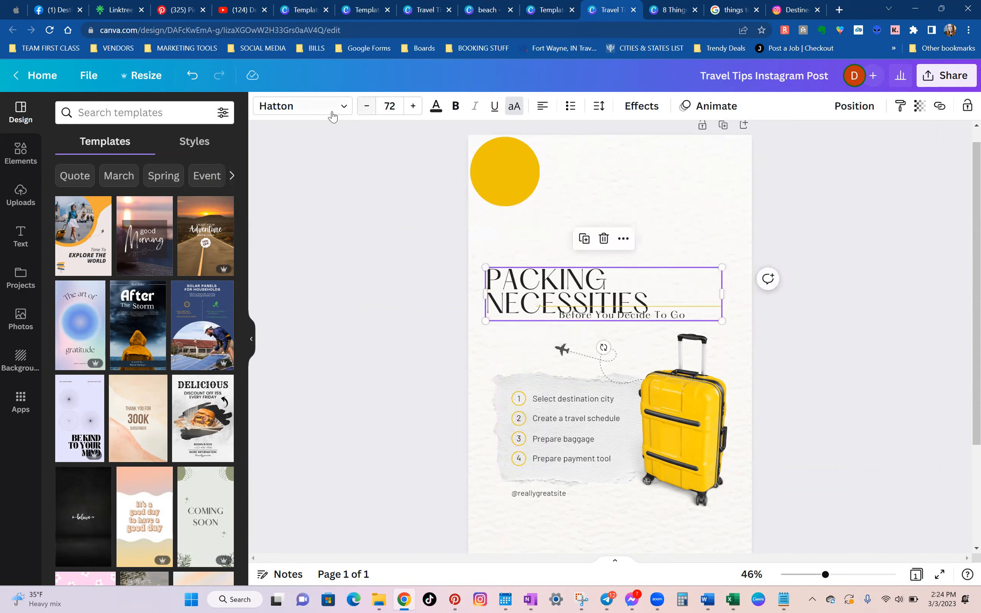
Reduce the PACKING NECESSITIES heading's font size to 57 so it fits on one line.
double_click(366, 107)
double_click(366, 106)
double_click(365, 106)
triple_click(365, 107)
double_click(365, 107)
triple_click(366, 106)
left_click(366, 106)
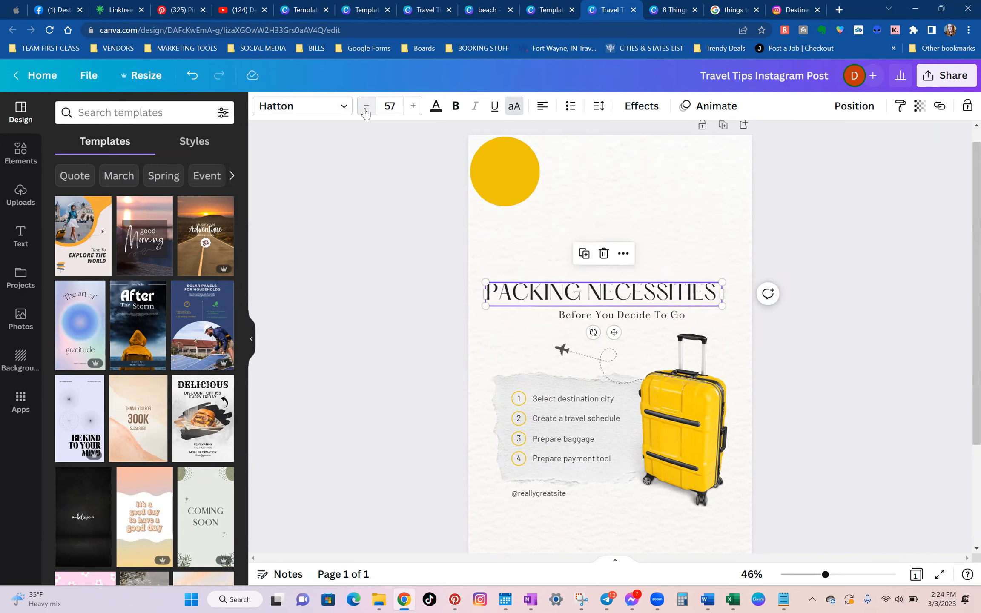
Move the heading up to the top of the page, overlapping the yellow circle, and bring it to the front.
left_click_drag(613, 332, 636, 219)
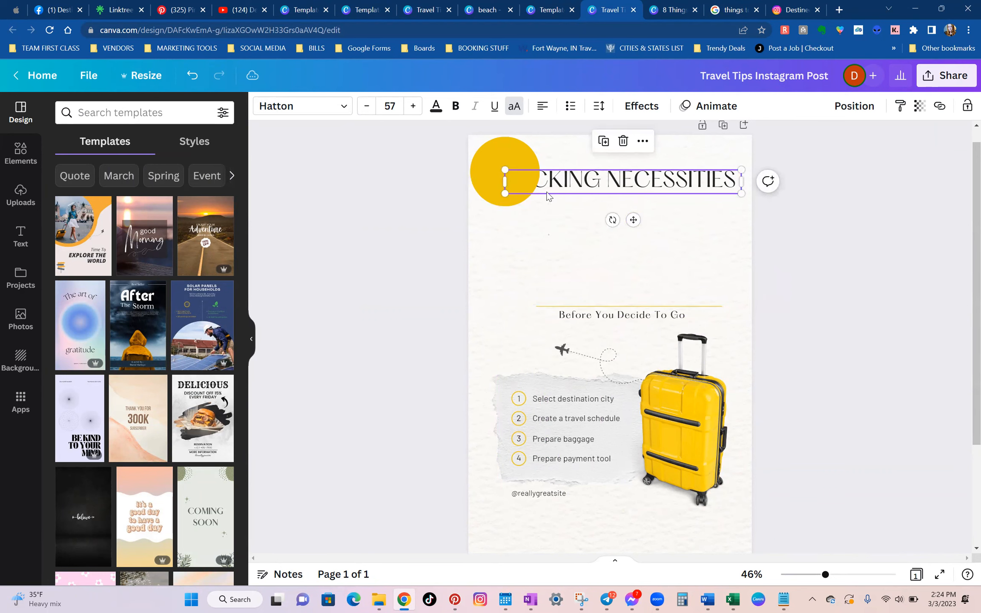
left_click(527, 177)
left_click(516, 177)
right_click(581, 247)
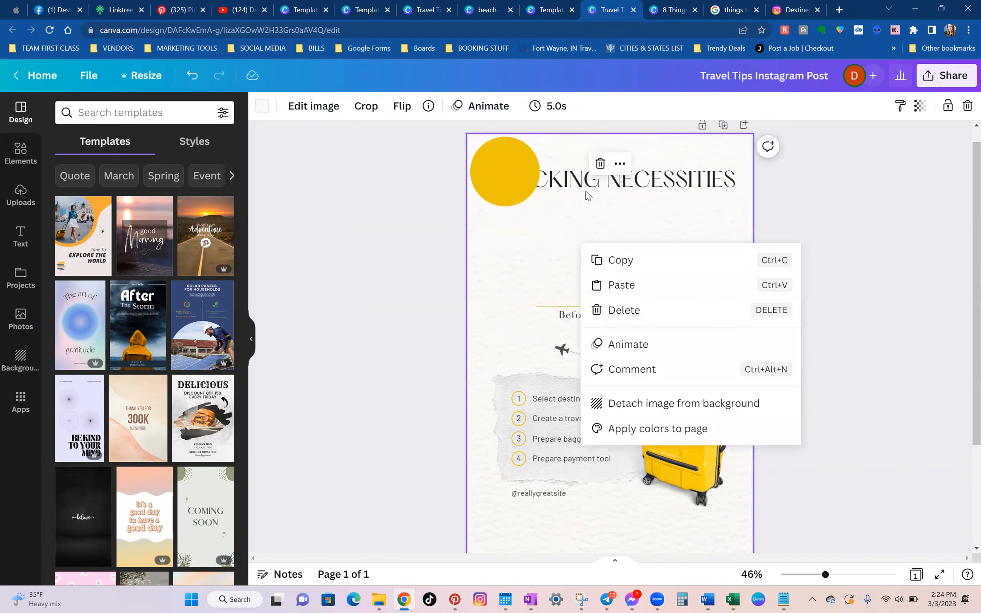
right_click(582, 187)
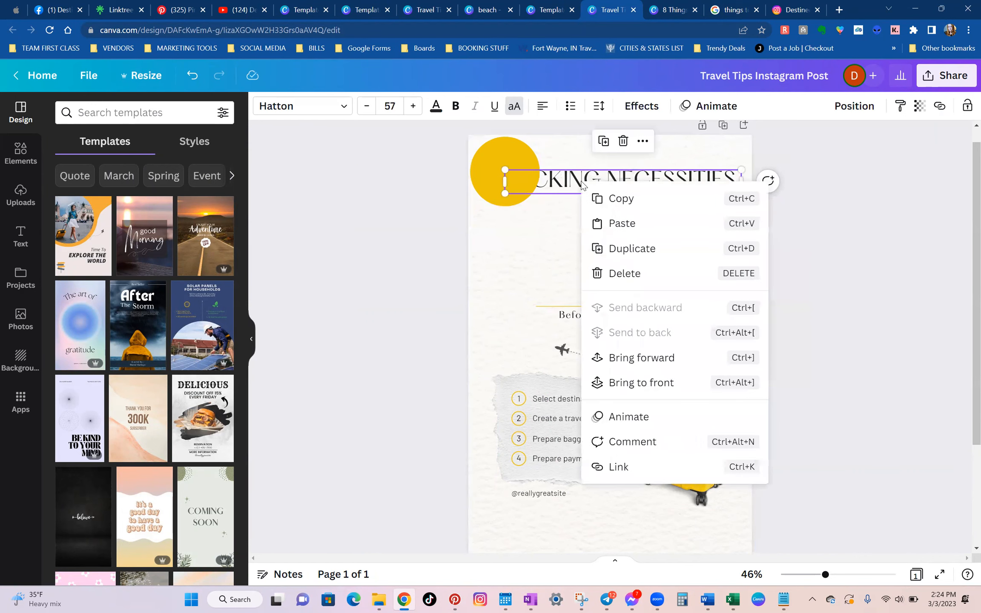
left_click(604, 386)
left_click(522, 219)
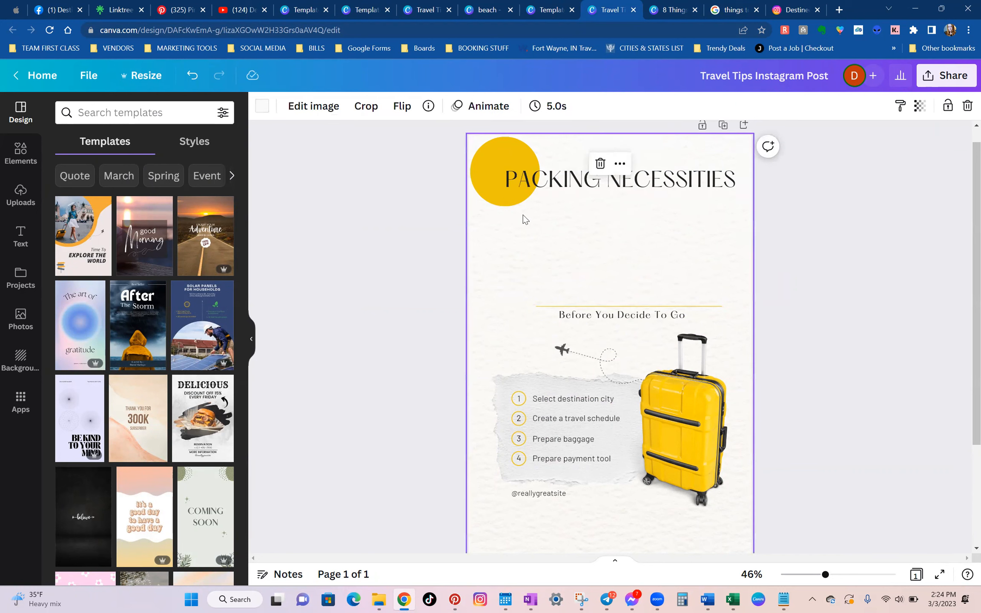
Try Alegreya and Aileron Regular on the PACKING NECESSITIES heading, and set its font to Bebas Neue.
left_click(537, 187)
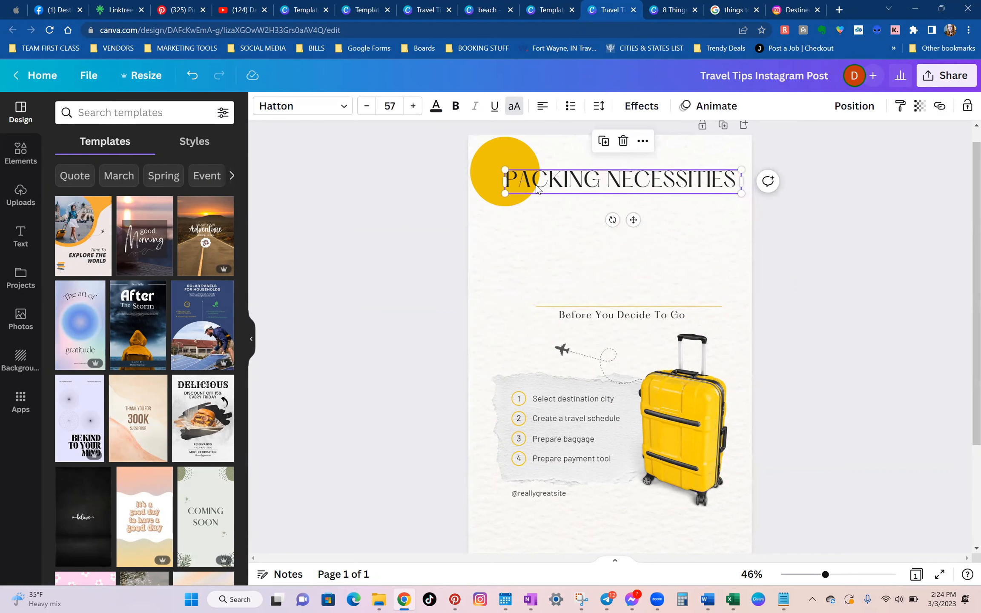
left_click(303, 108)
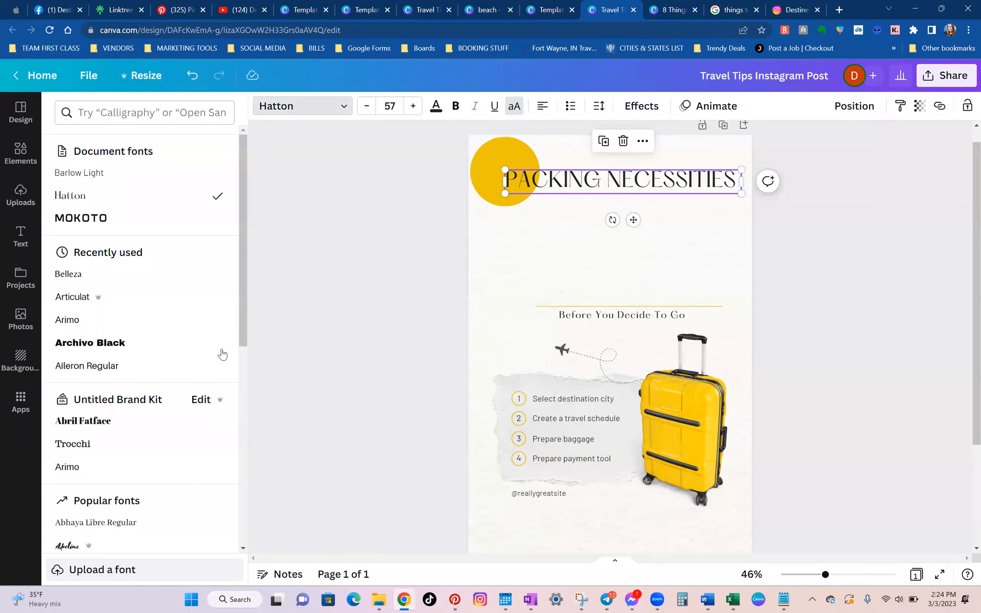
scroll(88, 484, "down", 4)
left_click(119, 441)
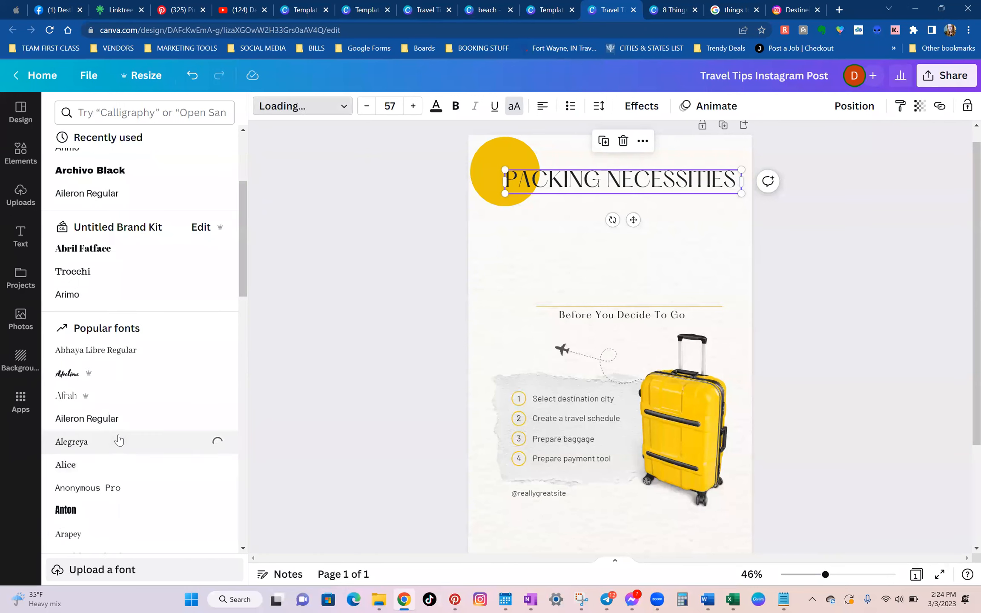
left_click(124, 422)
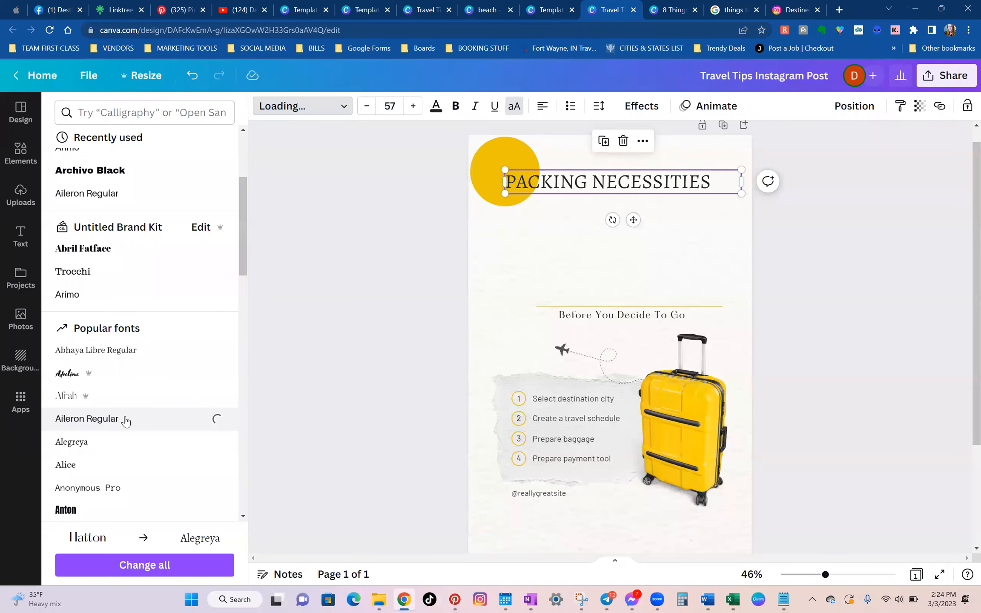
scroll(123, 443, "down", 4)
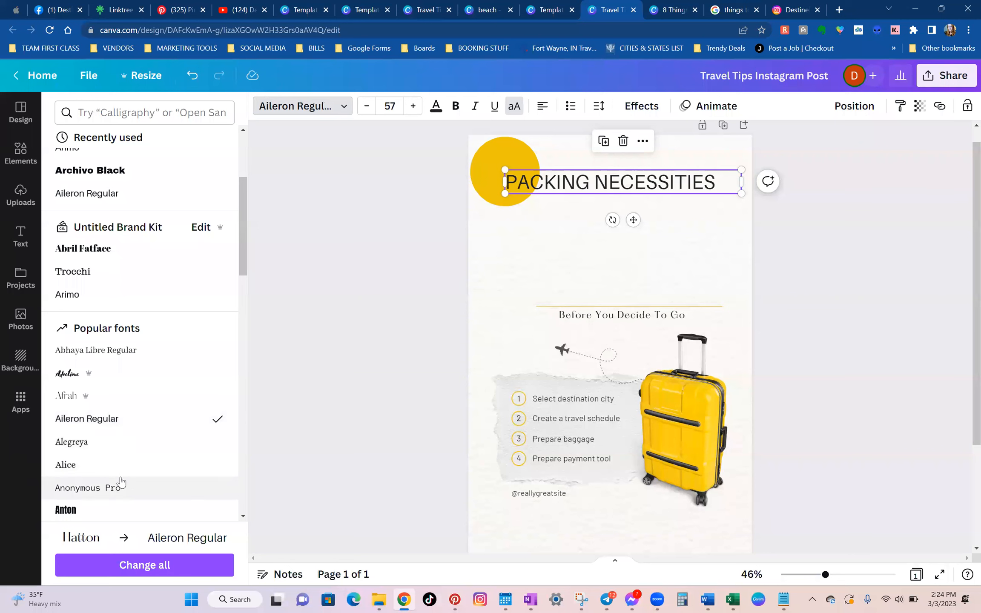
left_click(127, 448)
left_click(119, 479)
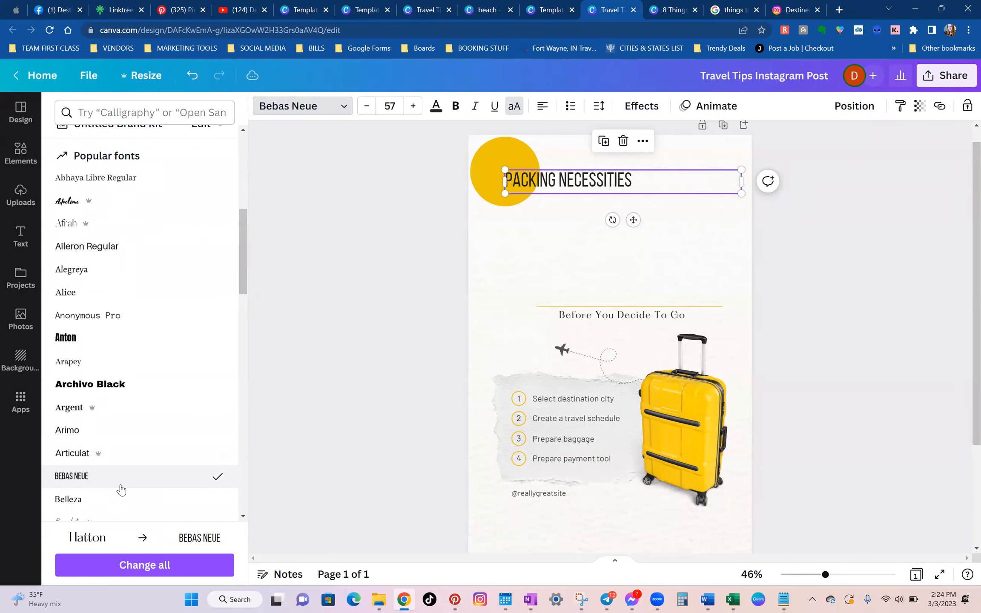
Increase the PACKING NECESSITIES heading's font size to 94.
left_click(416, 110)
left_click(417, 111)
left_click(417, 111)
left_click(416, 111)
left_click(416, 111)
left_click(417, 111)
left_click(417, 111)
left_click(417, 111)
left_click(417, 110)
left_click(417, 111)
left_click(416, 111)
left_click(416, 111)
left_click(417, 111)
left_click(416, 111)
left_click(417, 110)
left_click(416, 111)
left_click(417, 111)
left_click(416, 111)
left_click(416, 111)
left_click(416, 110)
left_click(416, 110)
left_click(418, 111)
left_click(417, 112)
left_click(417, 112)
left_click(418, 111)
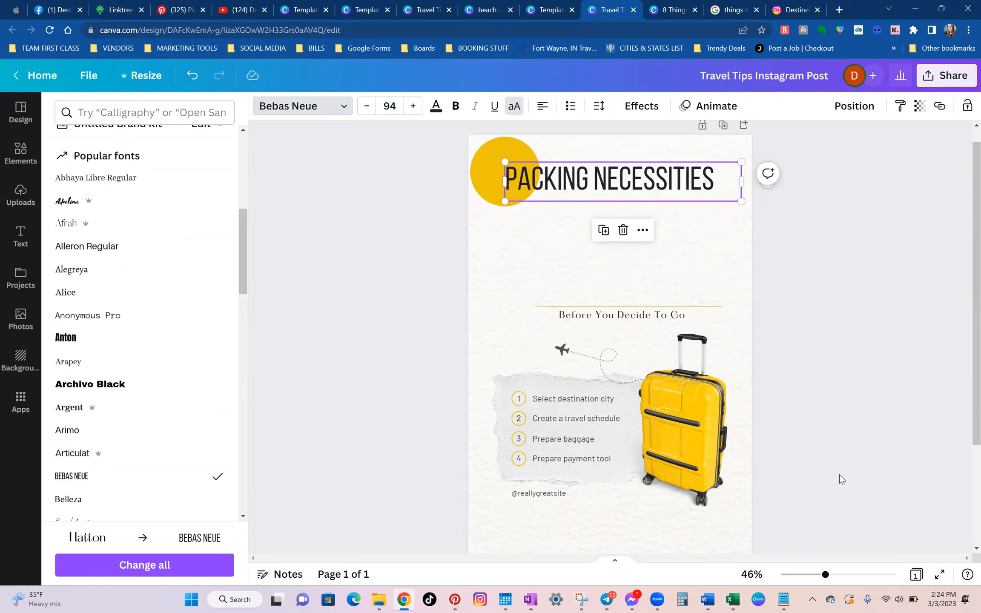
Shift the heading slightly up and to the right across the yellow circle.
left_click(839, 473)
left_click(839, 470)
left_click_drag(616, 170, 637, 187)
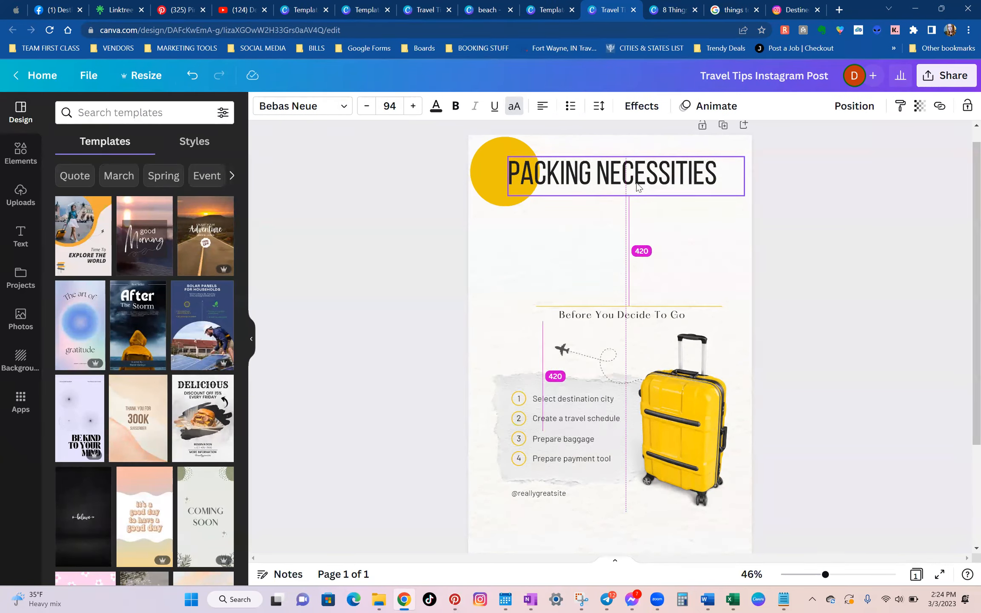
left_click(821, 394)
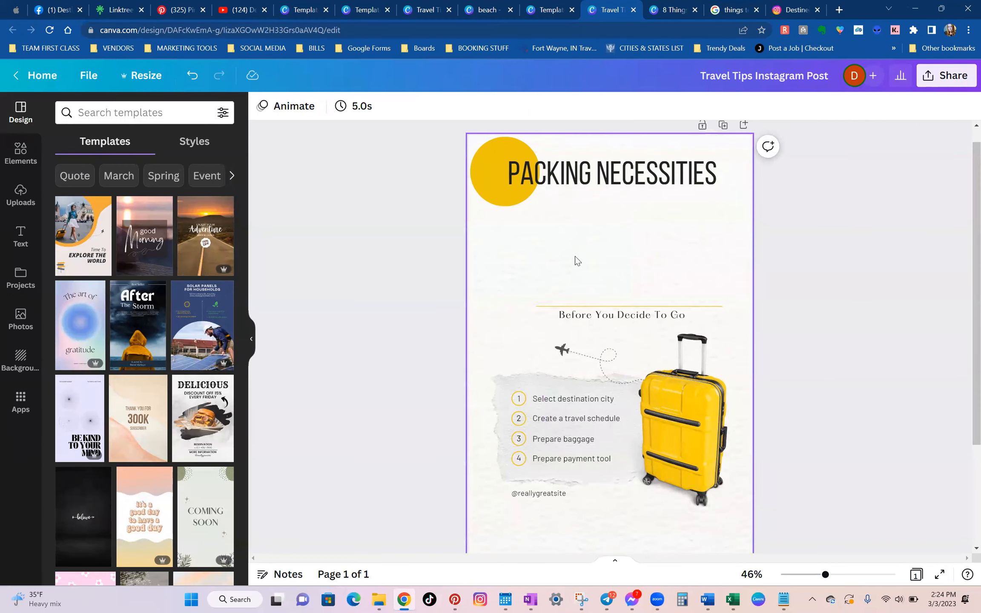
Move the thin yellow divider line up to sit directly beneath the PACKING NECESSITIES heading.
left_click(718, 307)
left_click_drag(719, 307, 714, 198)
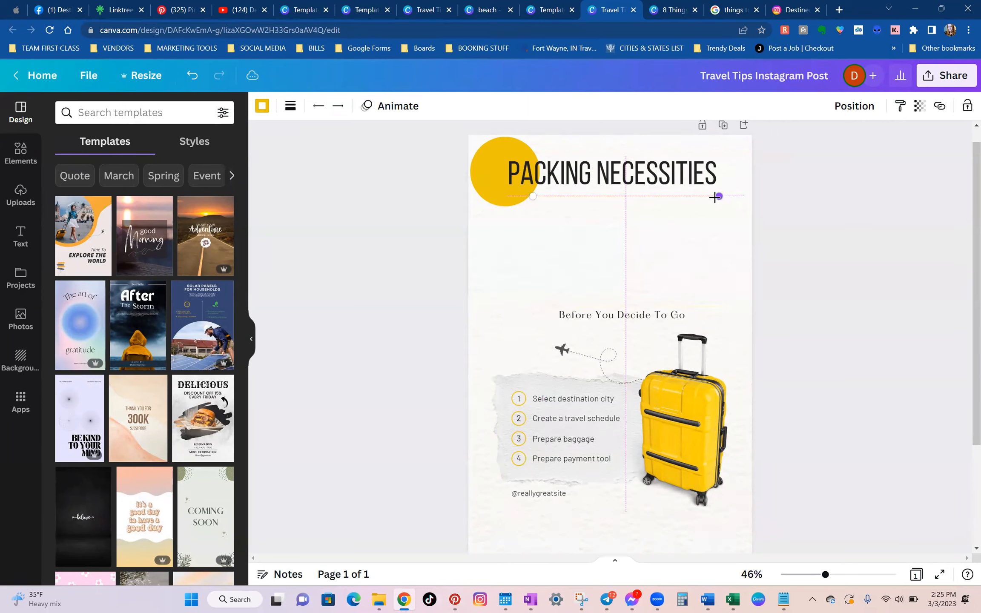
left_click(808, 436)
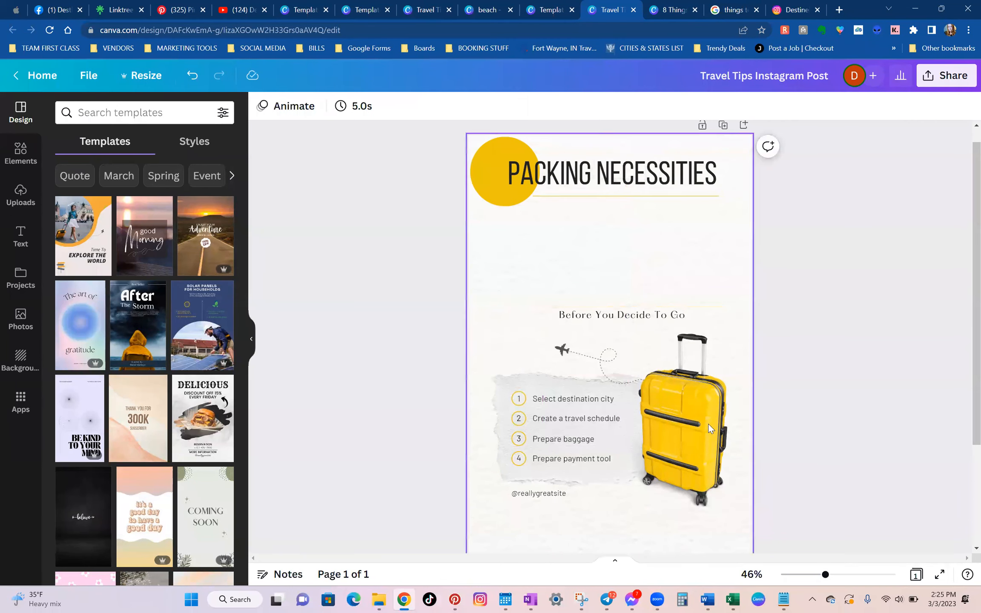
Move the subtitle up below the divider line and change its text to "Before You Go On A Trip".
left_click(603, 316)
left_click_drag(648, 348, 622, 276)
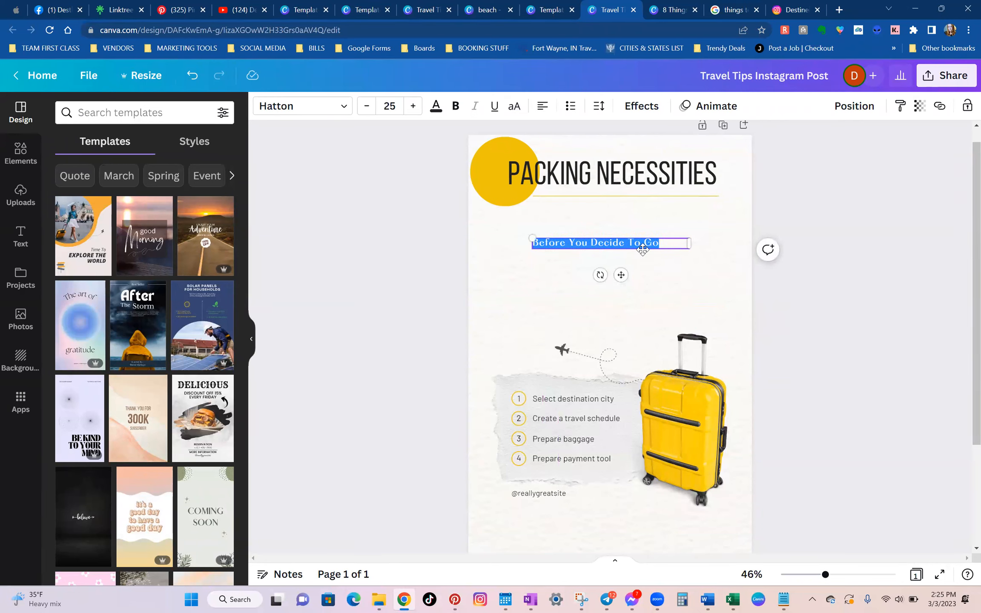
type("Before You Go On ")
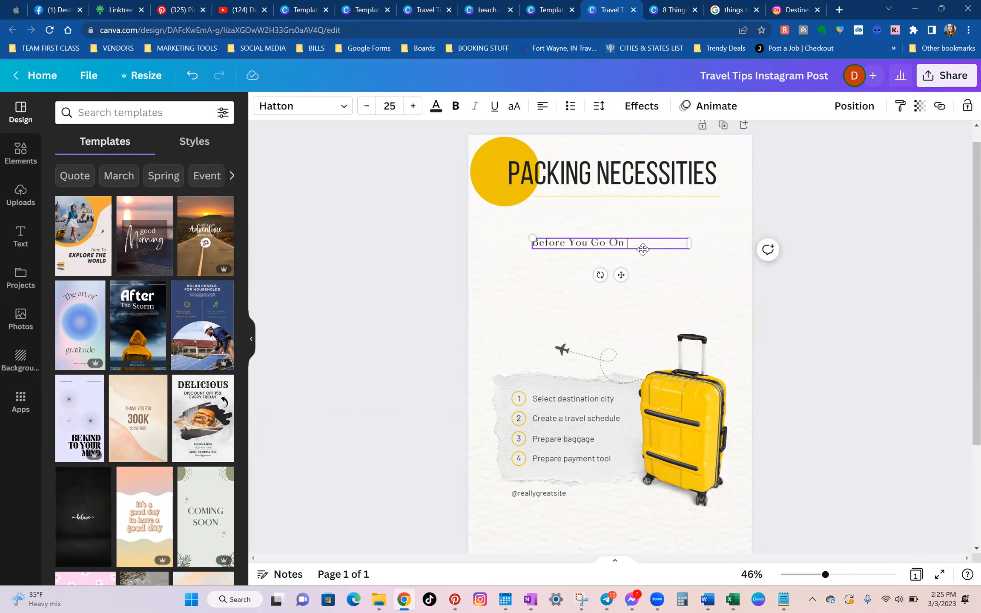
type("A Trip")
Check the subtitle wording in the earlier Travel Tips design and return to the current one.
left_click(426, 9)
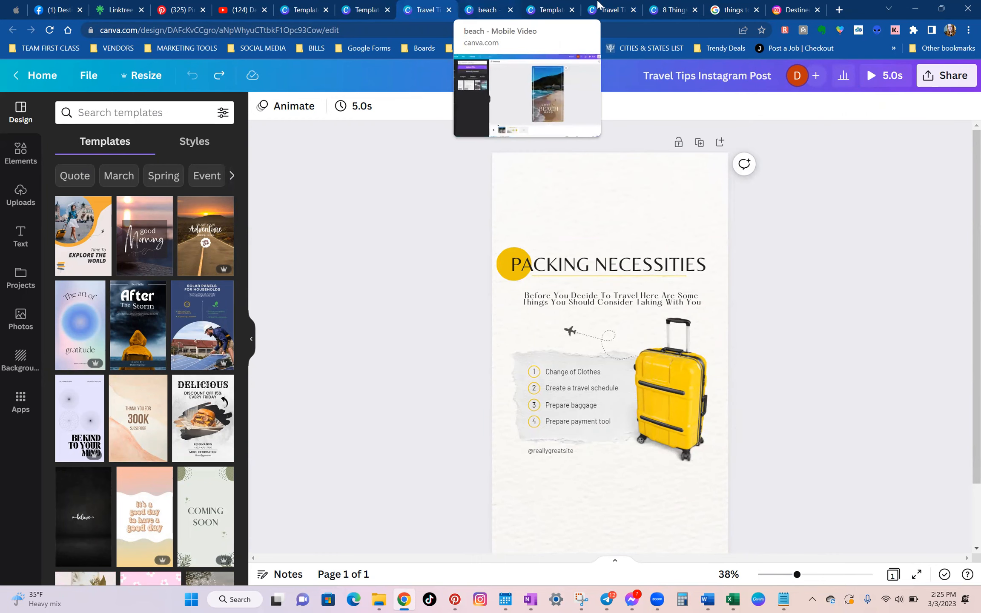
left_click(675, 5)
left_click(609, 9)
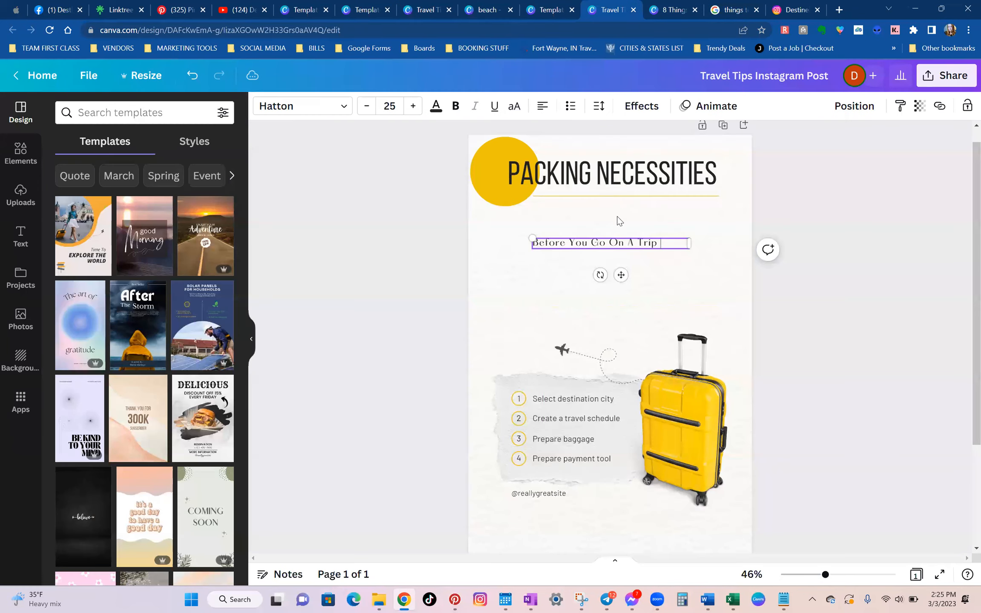
Reword the subtitle to "Before You Decide To Travel Here Are Some Things You Should Take With You" and widen its box to fit two lines.
left_click_drag(658, 243, 586, 242)
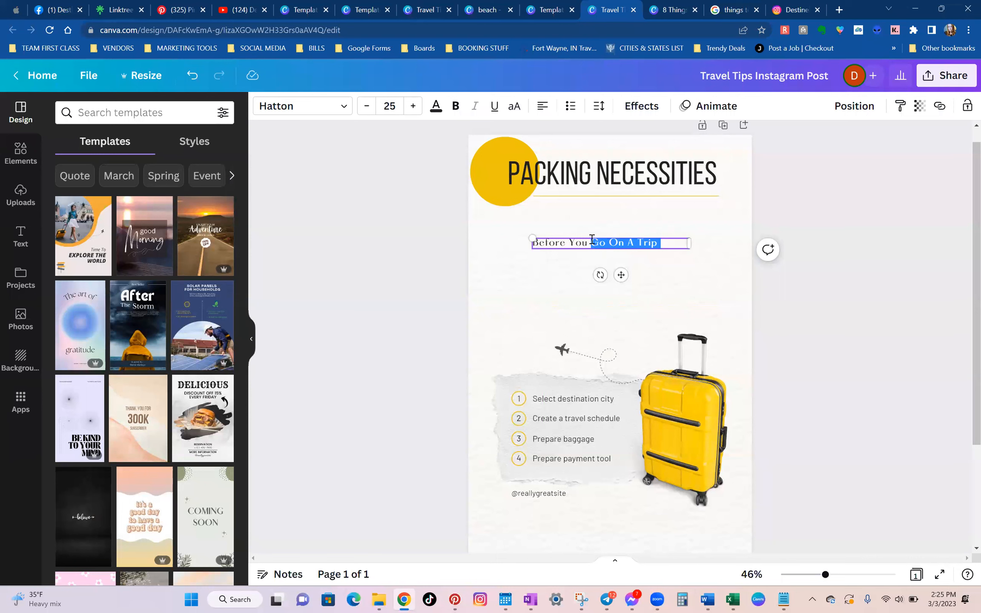
type("Decide ")
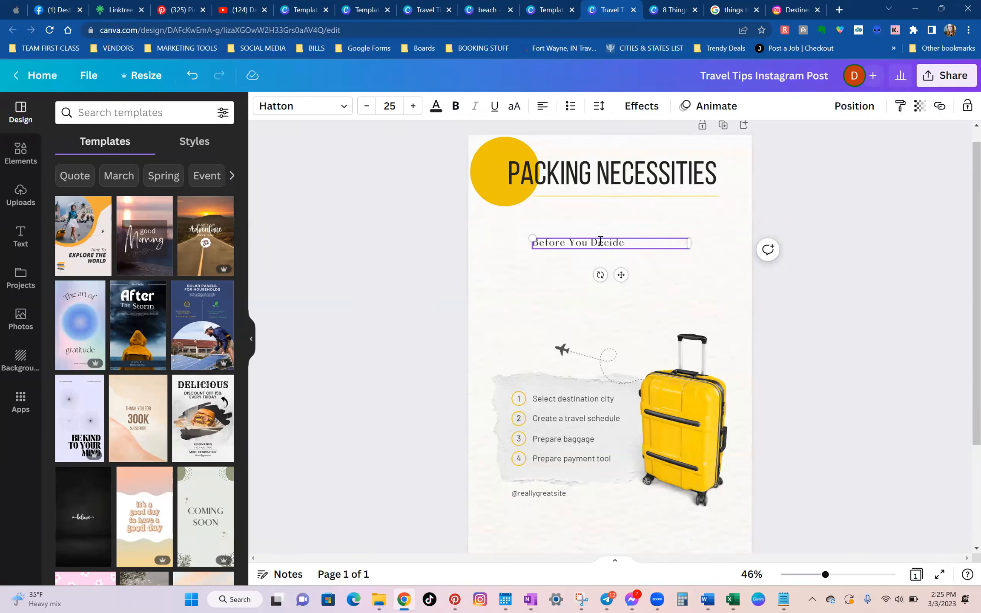
type("To Travel Here")
key("BackSpace")
key("BackSpace")
key("BackSpace")
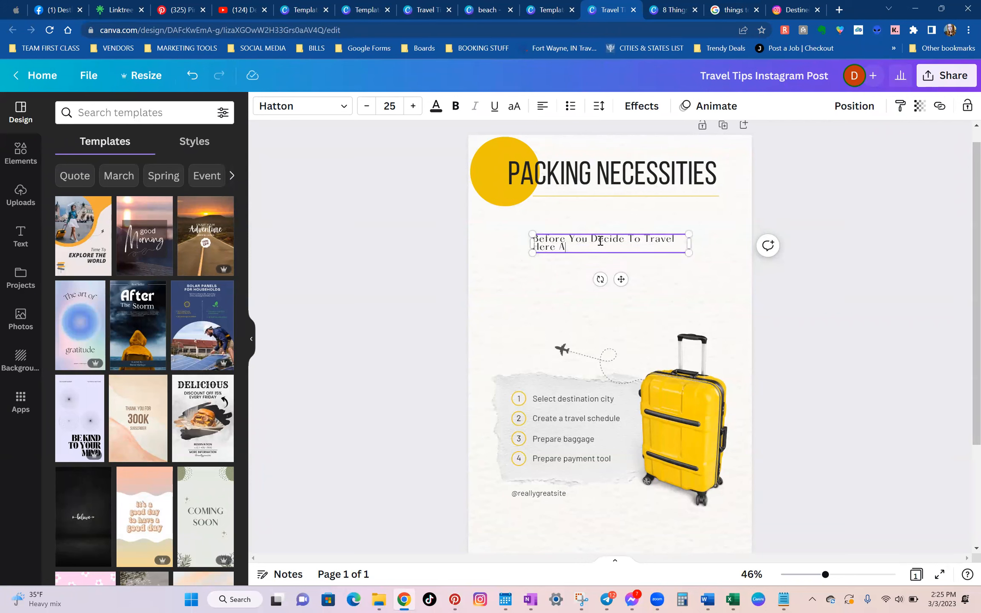
type("Are Some Things You Should Take With You")
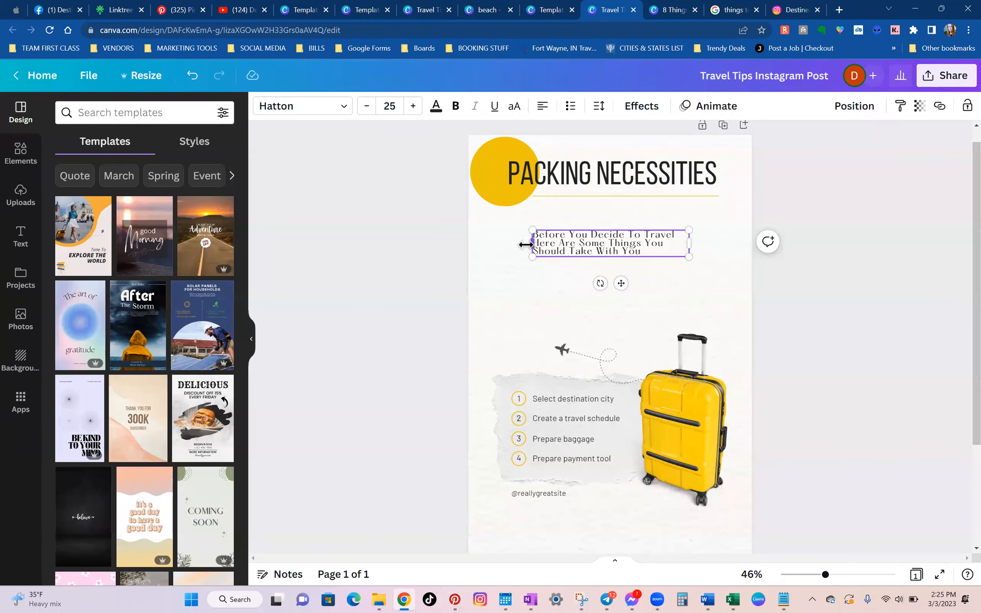
left_click_drag(527, 244, 491, 245)
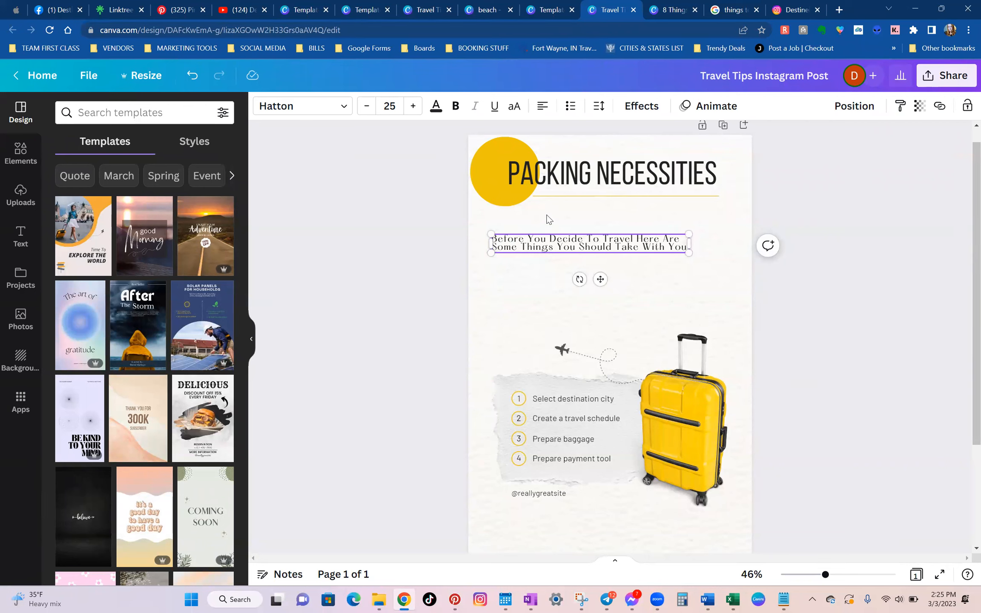
Increase the line spacing of the two-line subtitle under the PACKING NECESSITIES heading to 1.4.
left_click(616, 283)
left_click(613, 244)
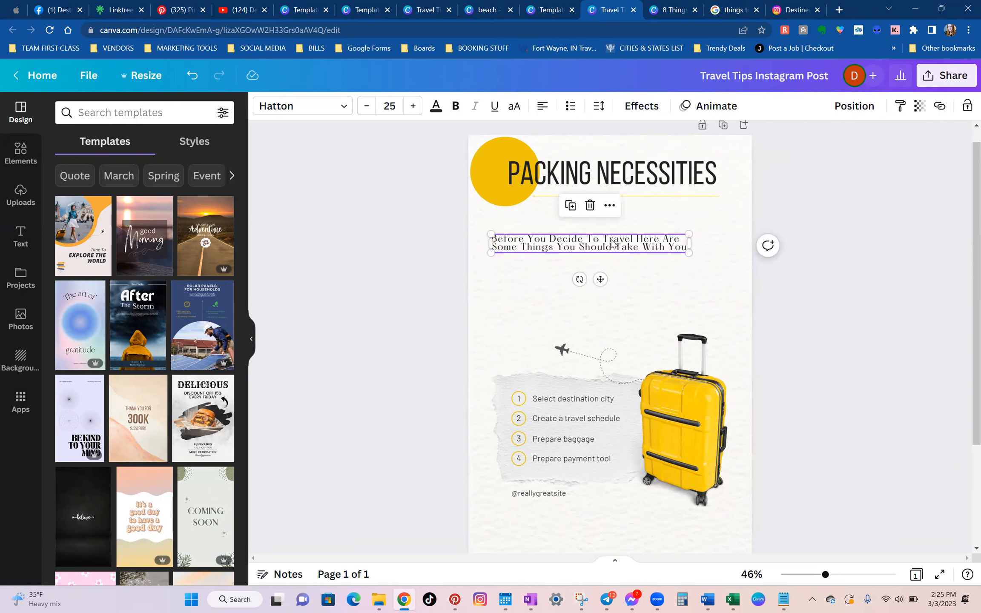
left_click(599, 107)
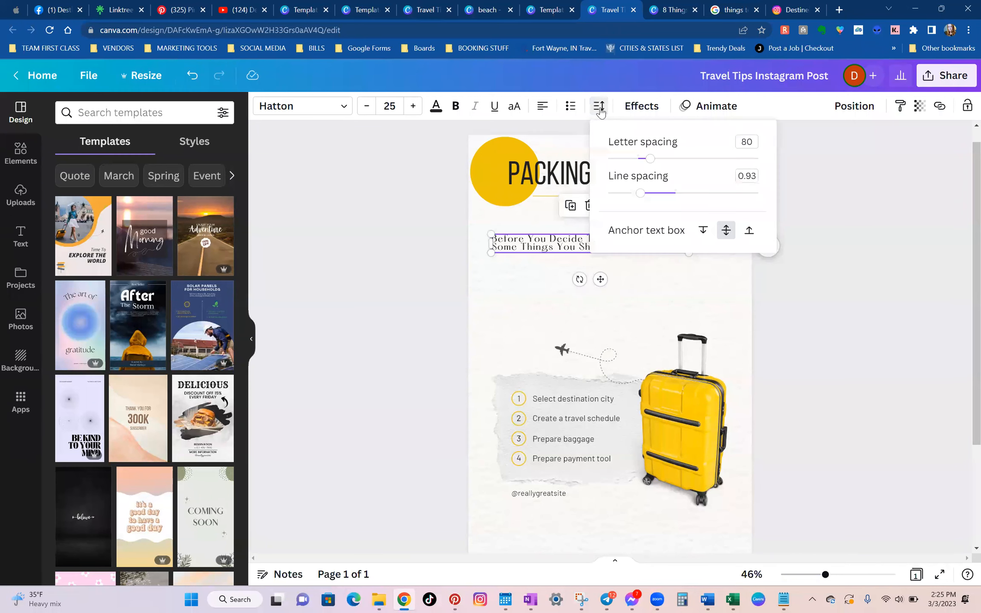
left_click_drag(642, 196, 656, 196)
left_click_drag(662, 197, 678, 201)
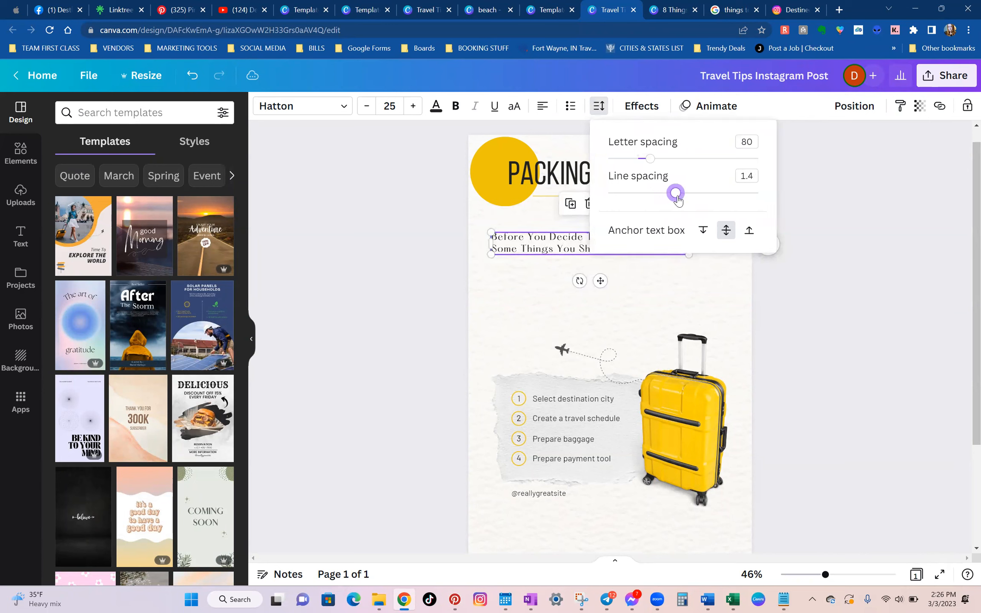
left_click(684, 313)
Widen the subtitle's text box to the end of the yellow divider line and set its font size to 26.
left_click(636, 240)
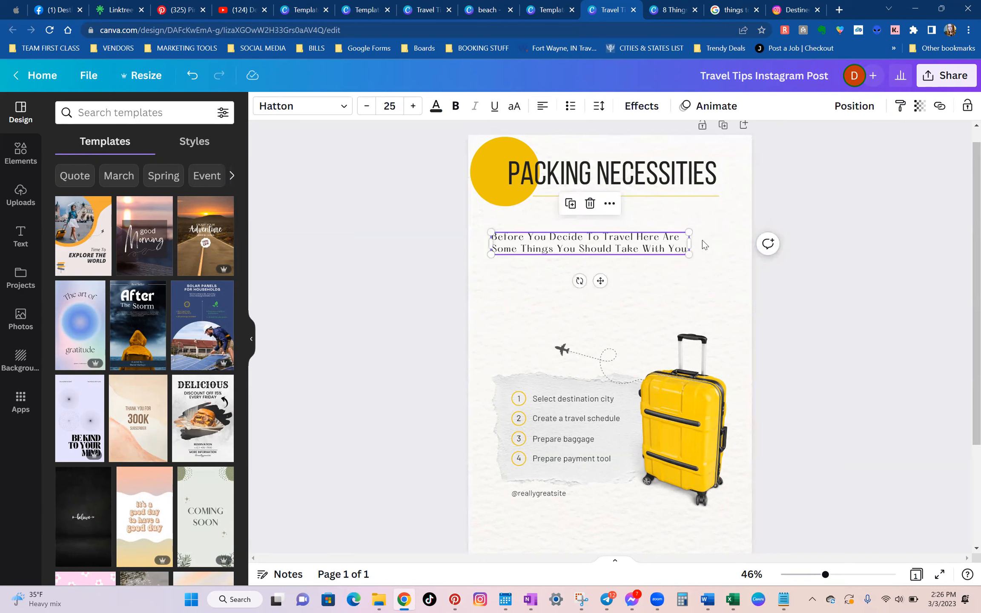
left_click_drag(689, 243, 719, 243)
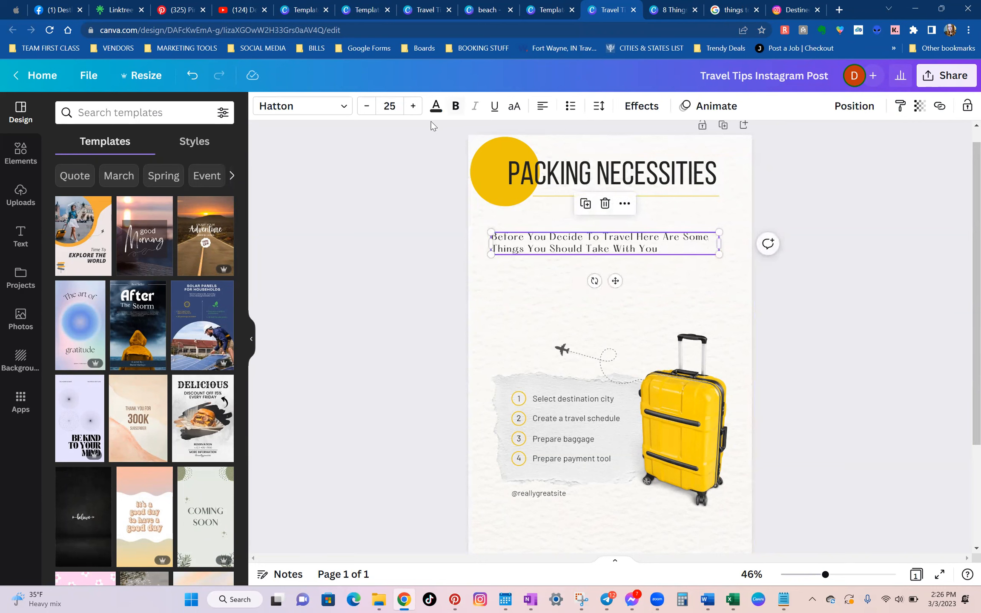
left_click(413, 106)
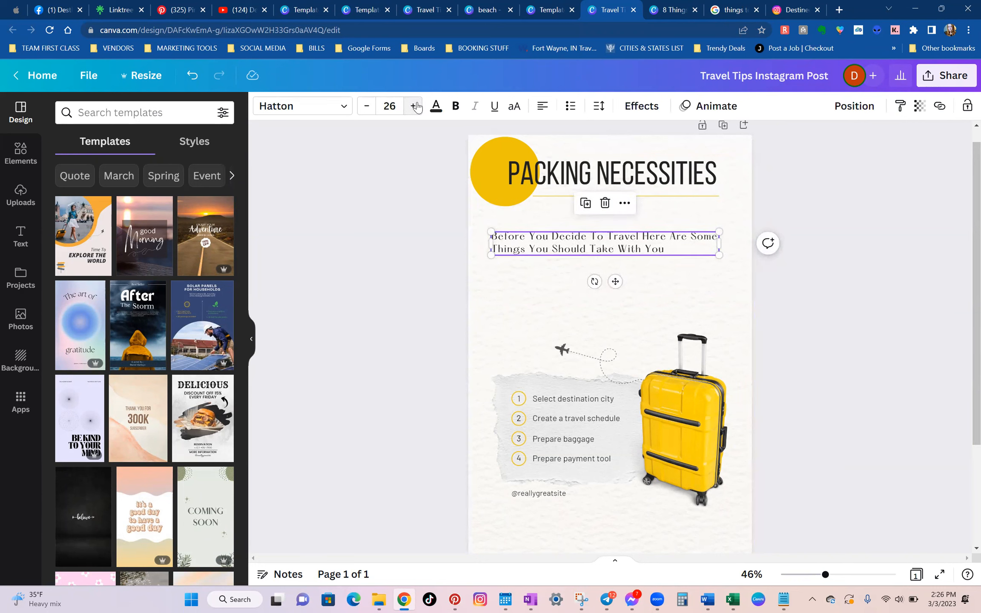
Center-align the subtitle text and move it slightly up and across so it is centered on the page.
left_click(542, 109)
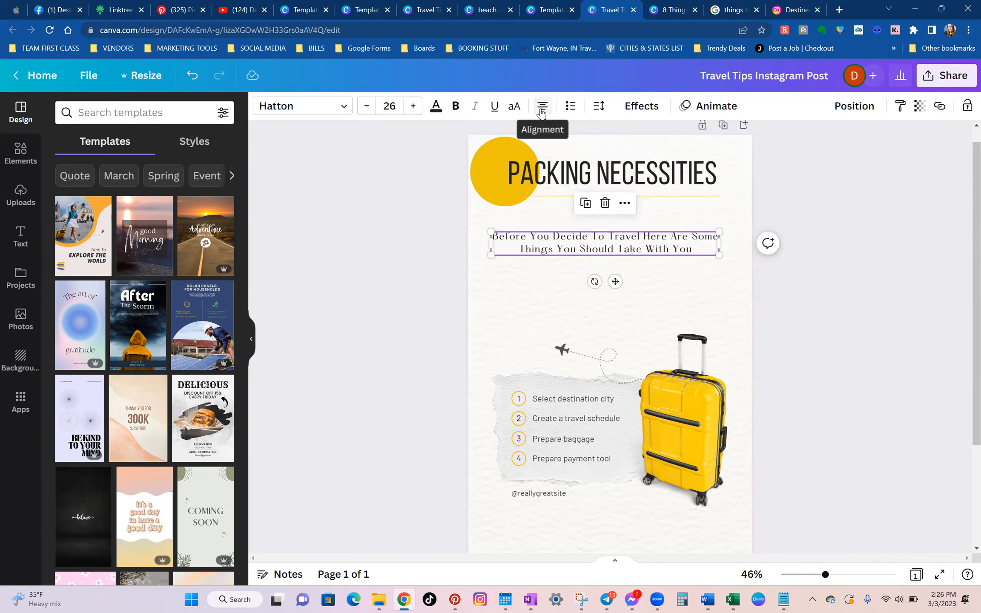
left_click(662, 276)
left_click_drag(635, 242, 642, 236)
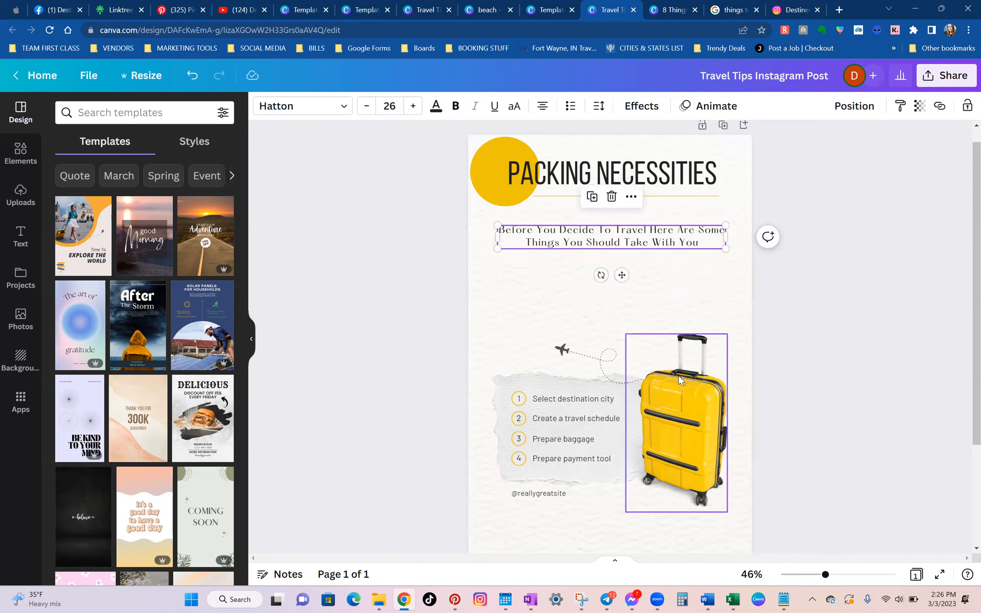
left_click(856, 401)
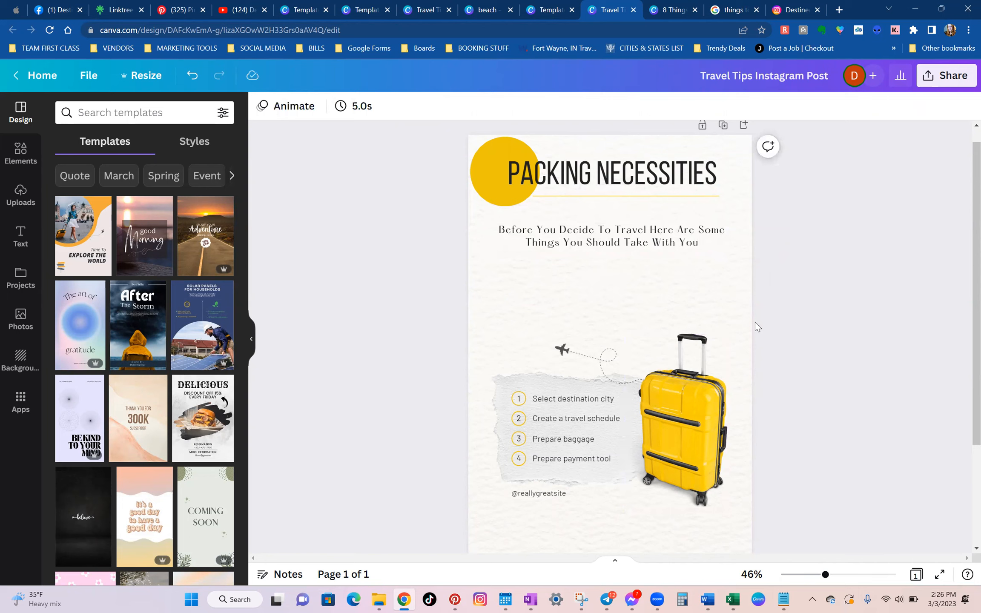
Enlarge the suitcase, airplane, torn paper and numbered list together so they fill the page width.
left_click_drag(427, 327, 771, 532)
left_click_drag(491, 333, 470, 318)
left_click_drag(727, 318, 753, 299)
left_click(795, 409)
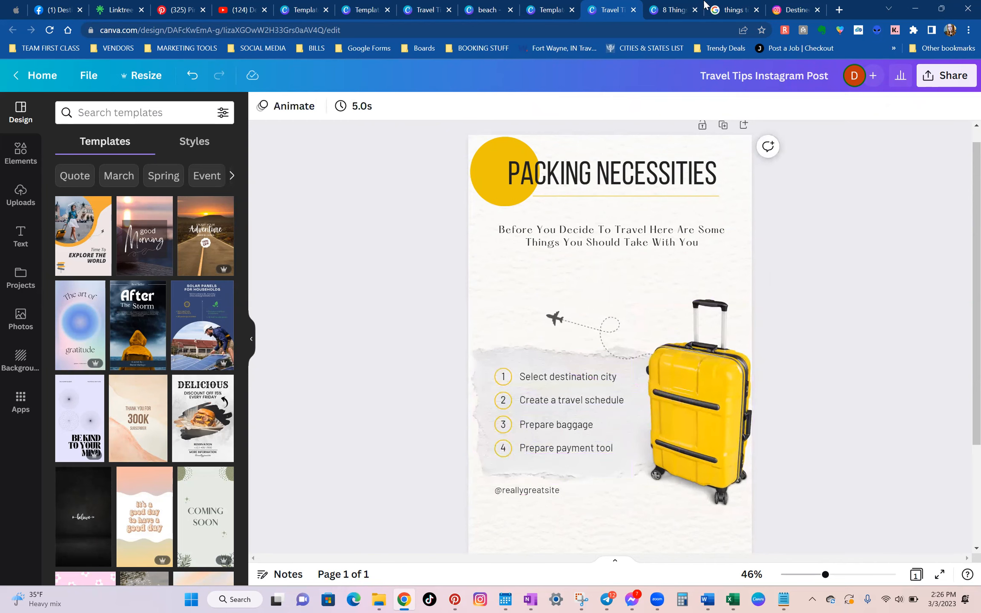
Look up the Google answer to "What necessities should I pack for a trip?" and return to the packing design.
left_click(732, 10)
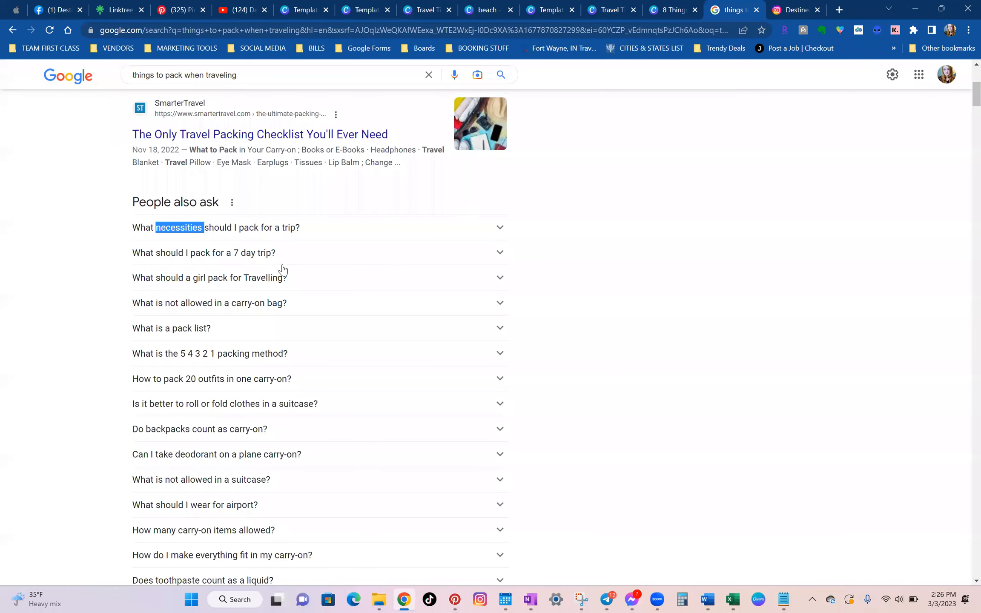
left_click(686, 306)
scroll(576, 304, "up", 3)
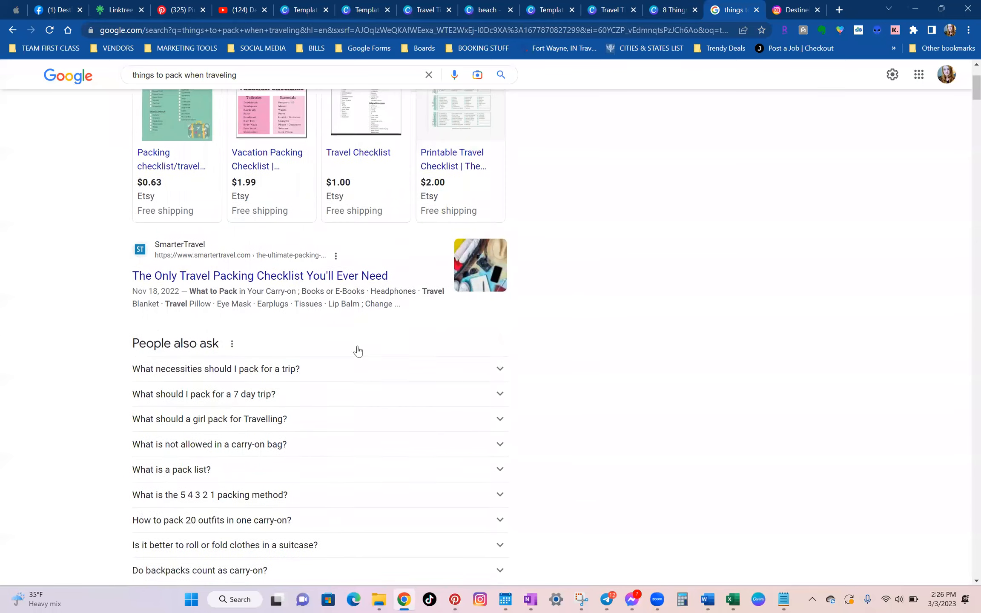
scroll(324, 345, "down", 1)
left_click(301, 341)
scroll(324, 305, "down", 3)
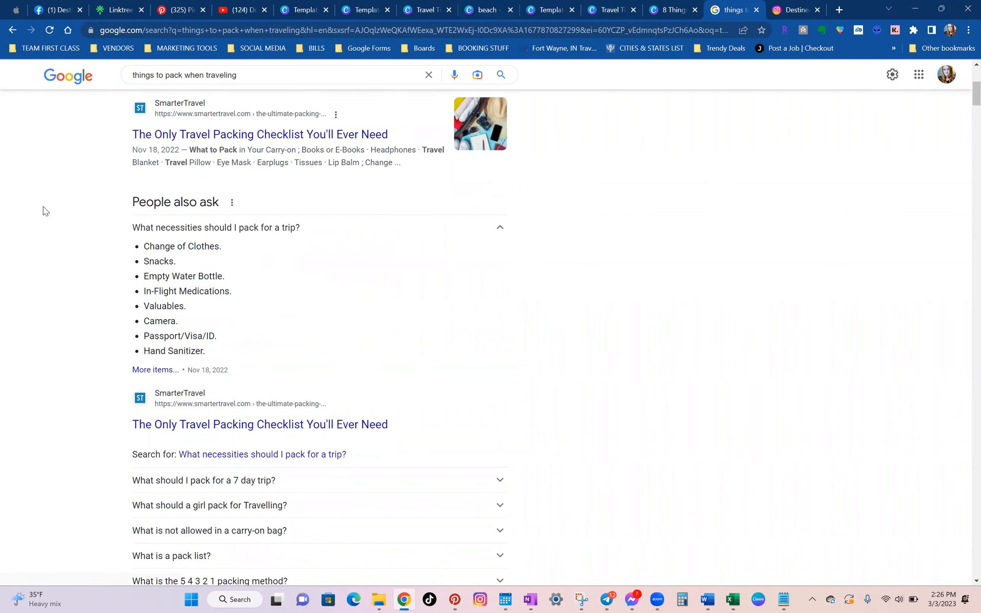
left_click(656, 4)
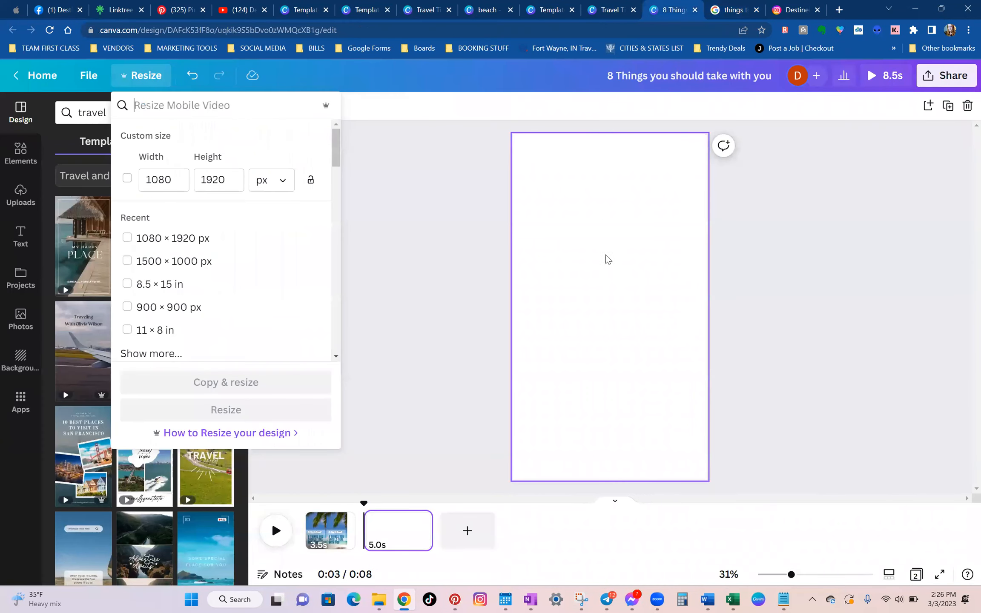
left_click(578, 6)
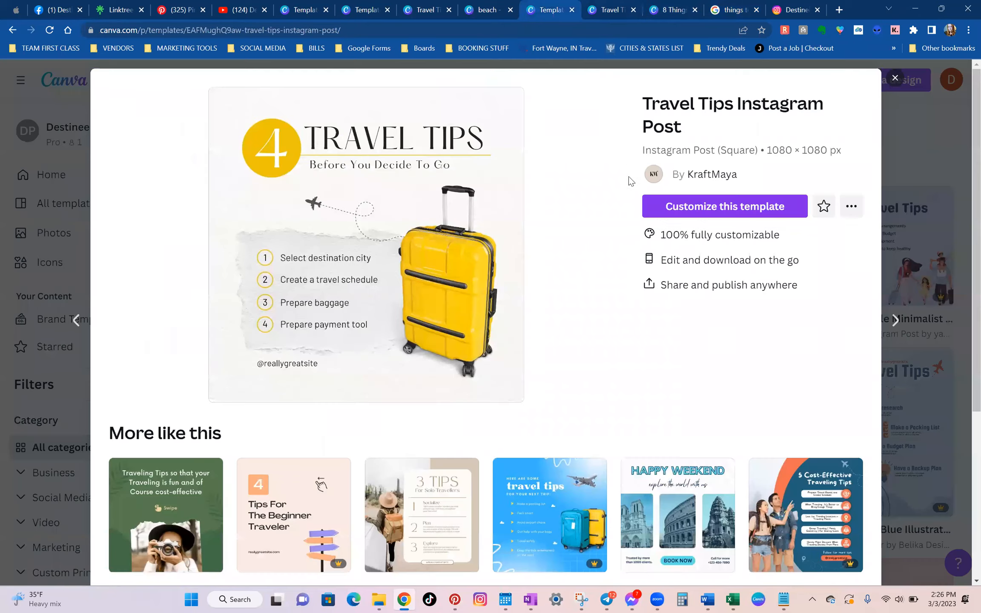
left_click(486, 10)
left_click(553, 10)
left_click(617, 9)
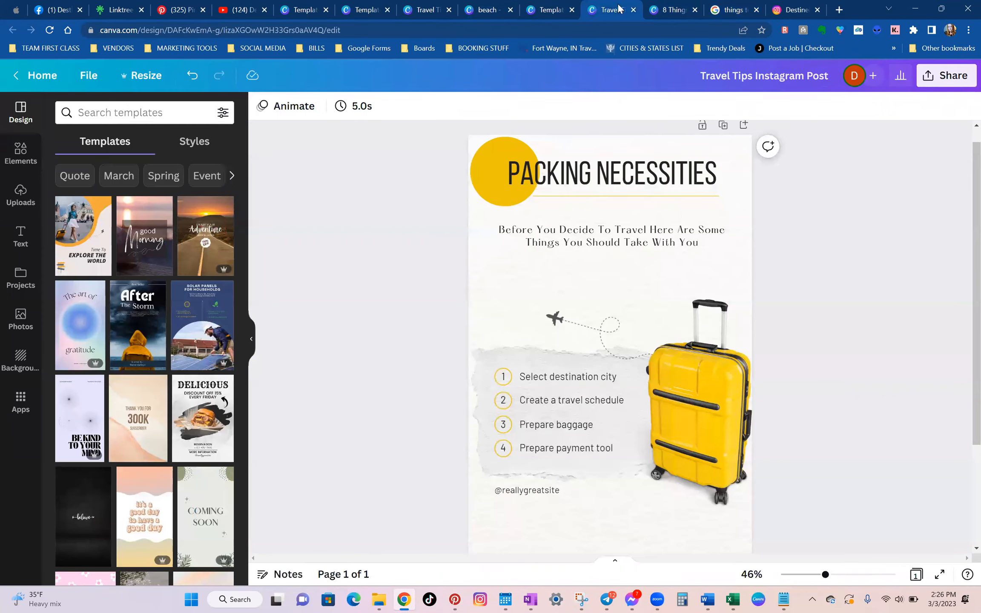
Change the first list item to "Change Of Clothes" and the second to "Snacks".
left_click(586, 379)
left_click(586, 379)
type("Change Of Clothes")
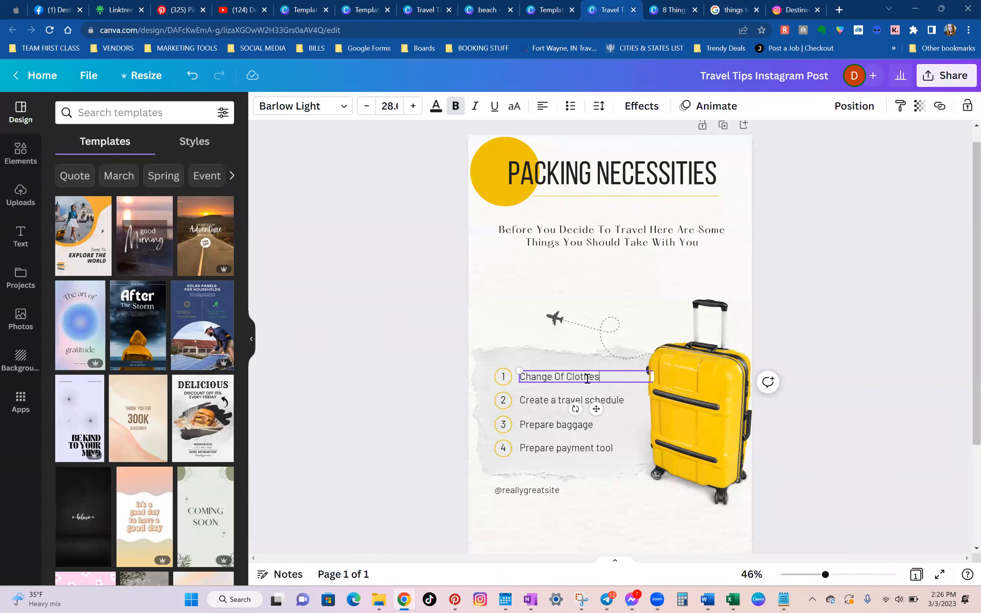
double_click(573, 402)
type("Snacks")
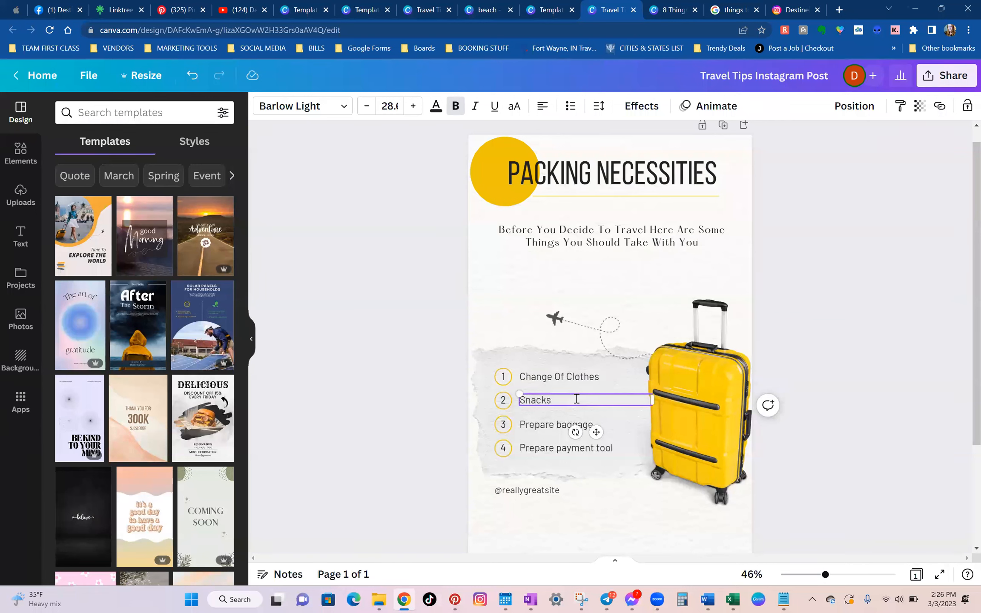
Change the third list item to "Empty Water Bottle", checking the wording in the Google packing answer.
left_click(563, 424)
left_click(562, 424)
type("Empty Water")
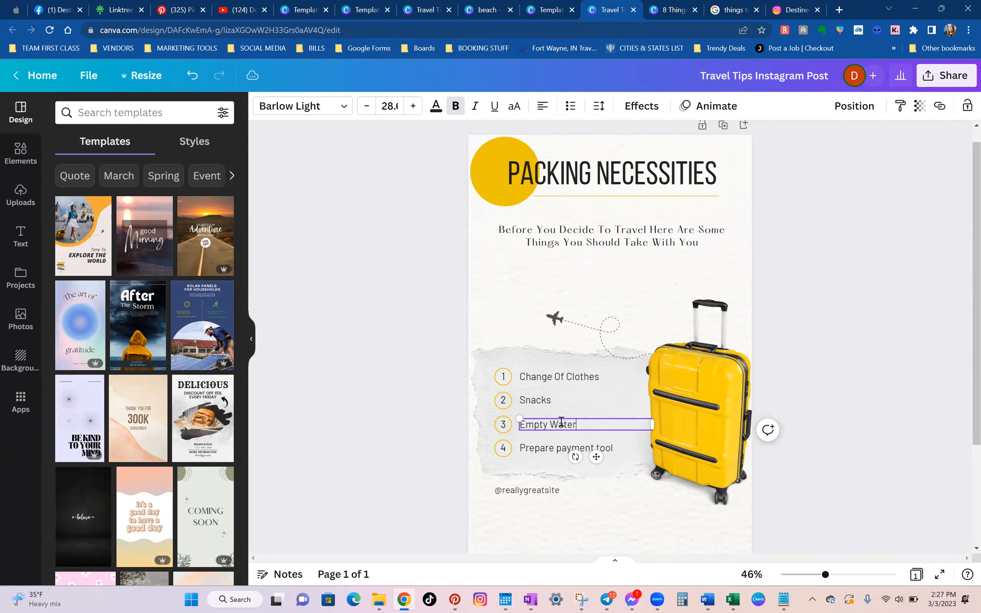
left_click(732, 9)
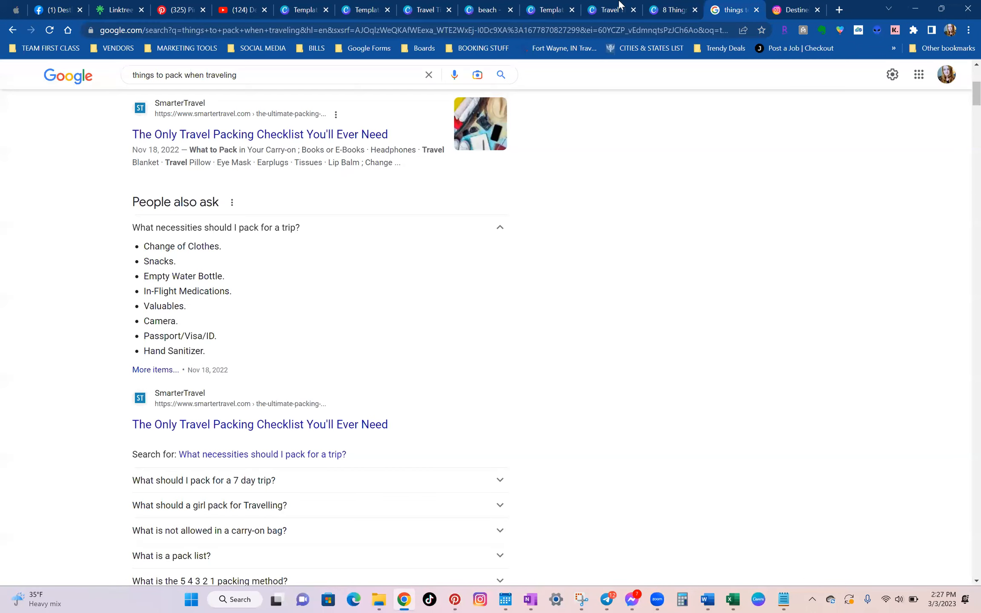
left_click(613, 8)
type("mpty Water Bottle")
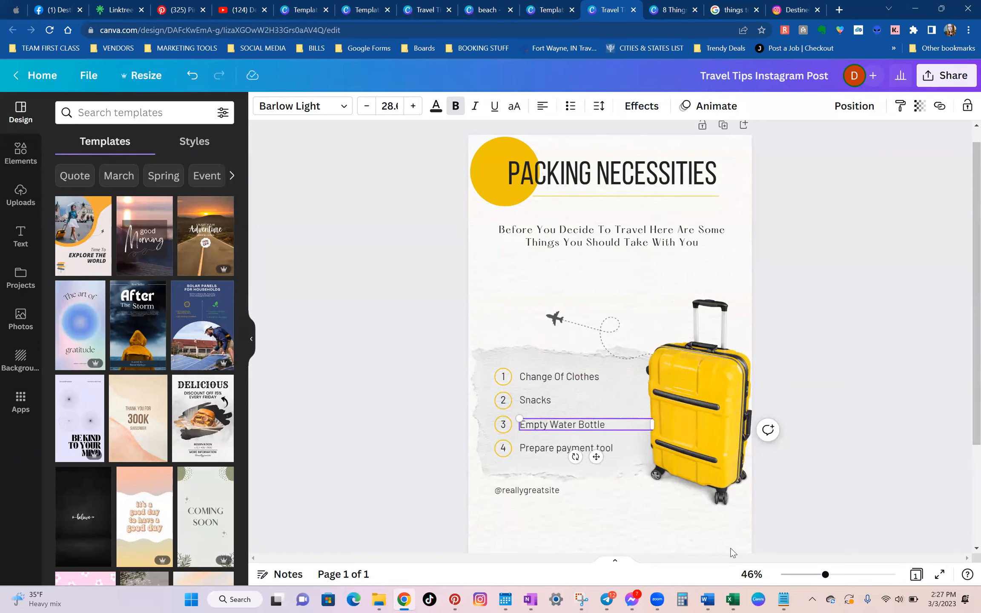
Check the next necessity in the Google answer and change the fourth list item to "In Flight Medications".
left_click(675, 8)
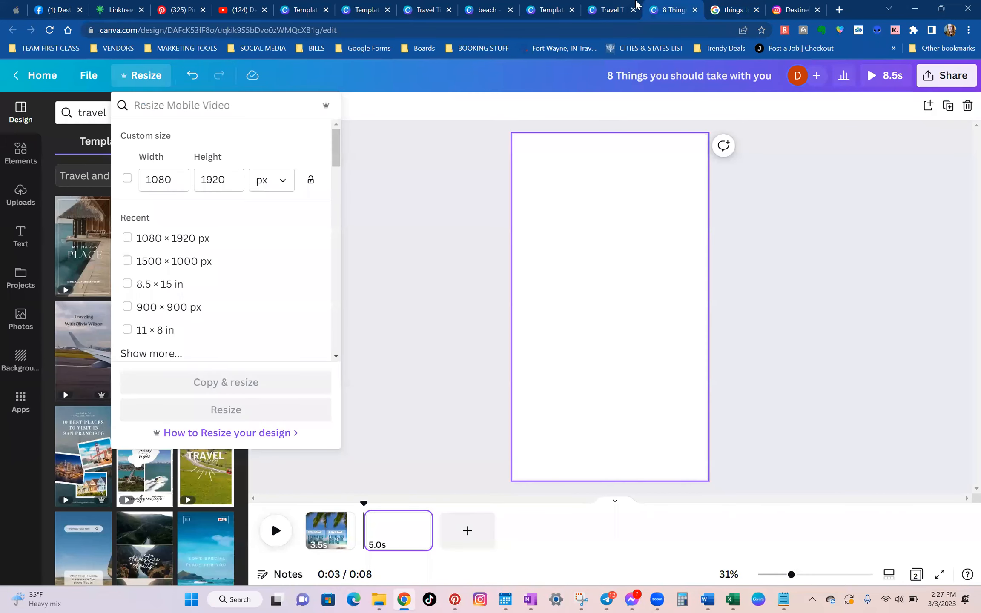
left_click(733, 9)
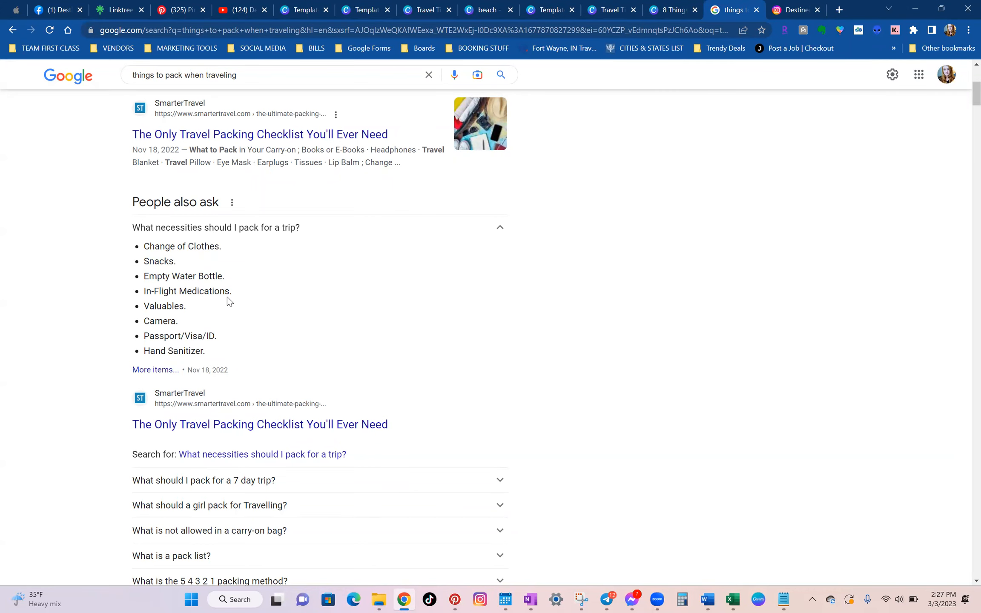
left_click(605, 5)
left_click(548, 452)
double_click(549, 448)
key("BackSpace")
type("In Flight Medications")
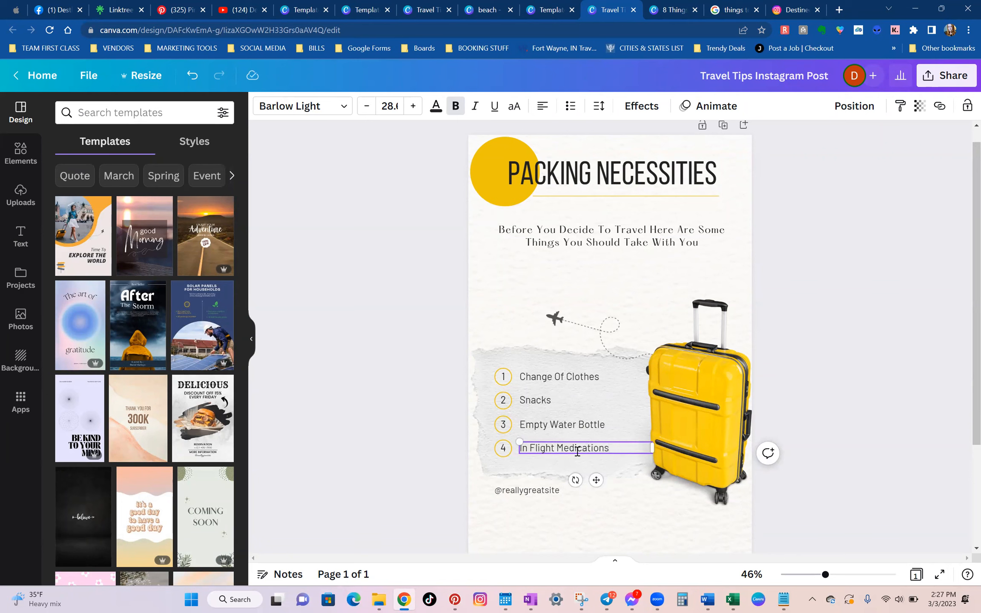
left_click(859, 447)
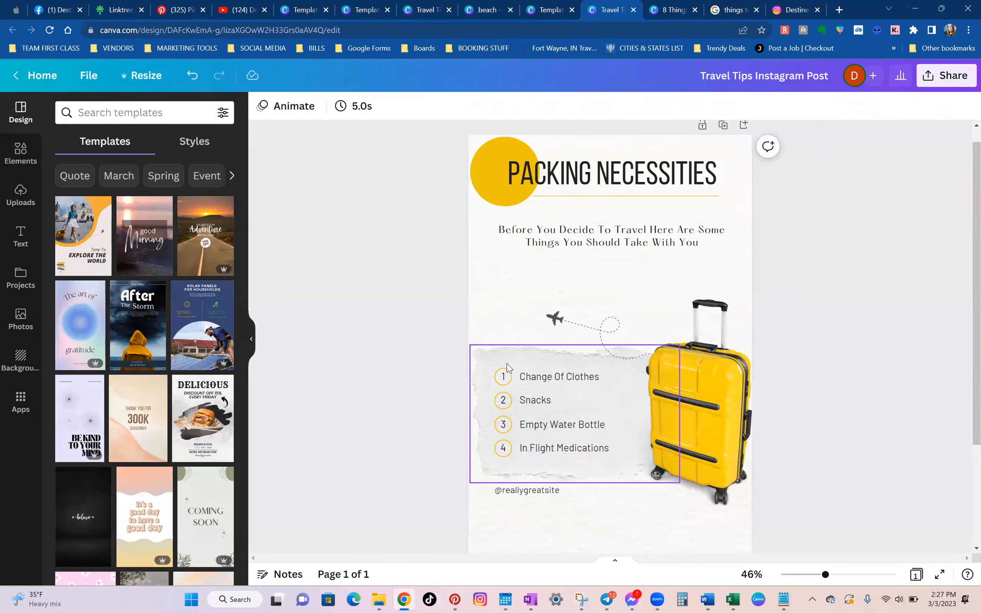
scroll(824, 452, "down", 2)
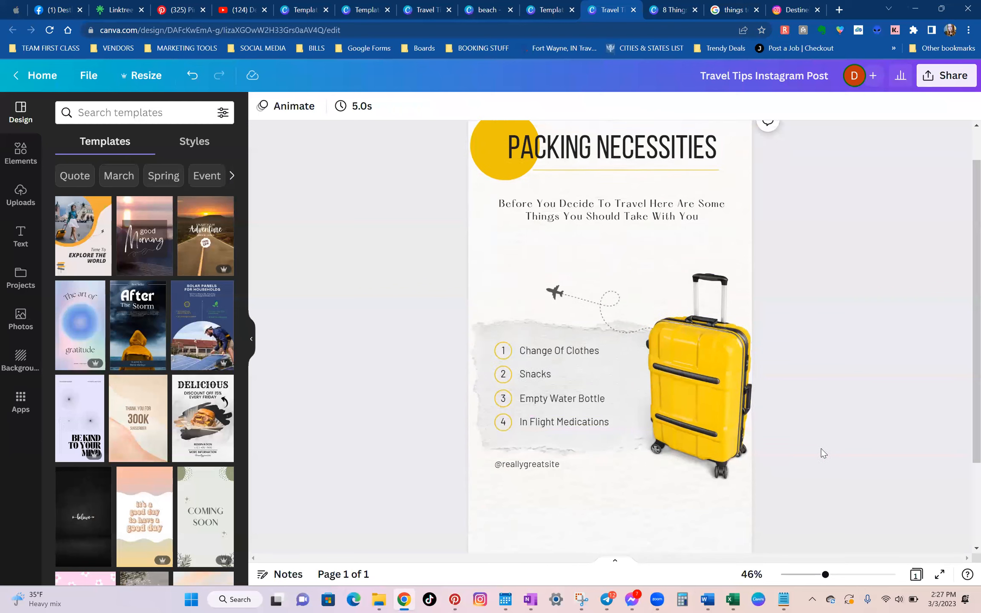
left_click(614, 417)
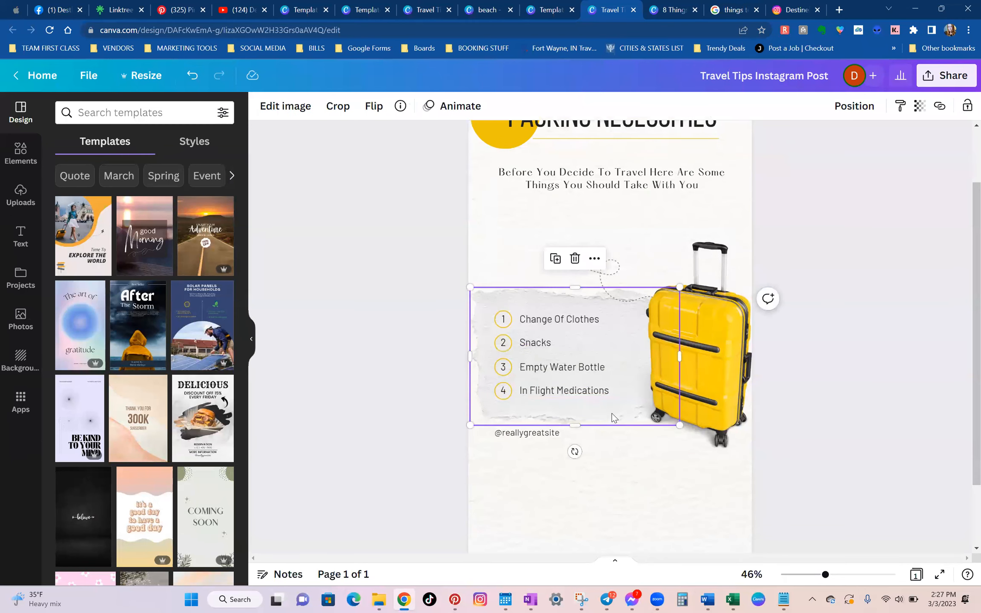
left_click(549, 436)
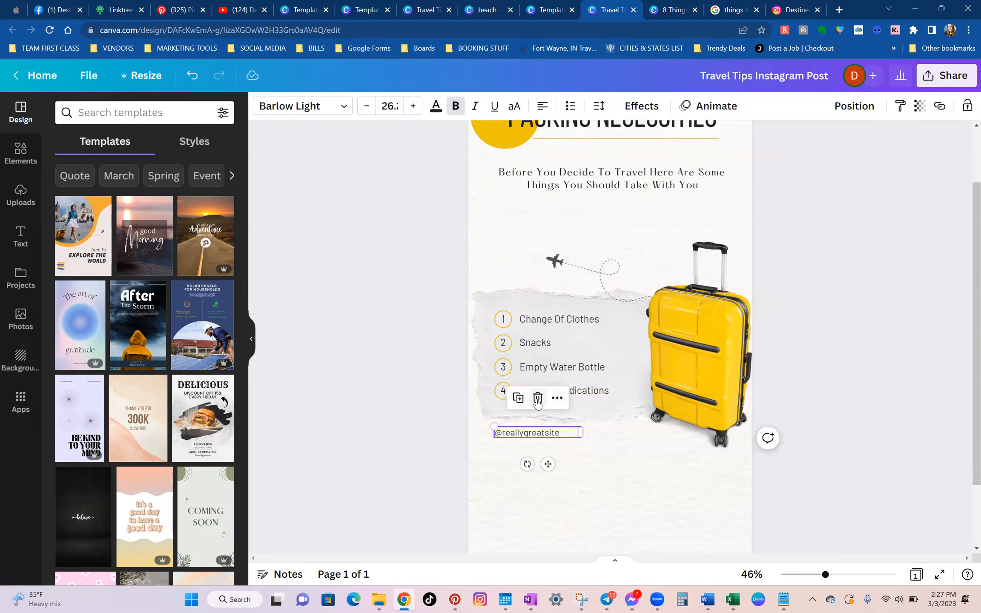
left_click(537, 399)
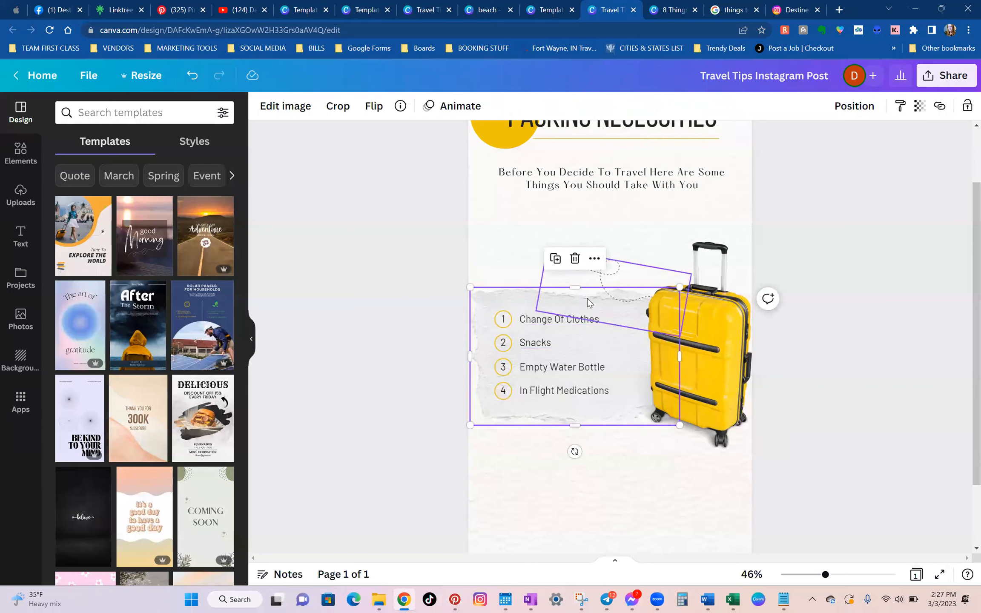
left_click_drag(575, 425, 568, 497)
left_click(879, 495)
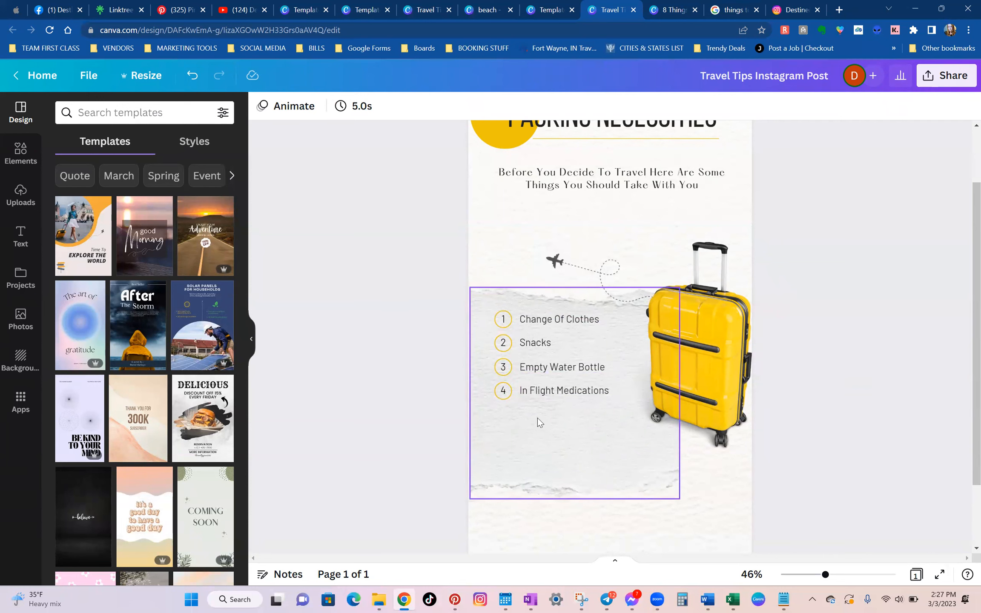
Duplicate the number 4 and its yellow circle, and place both copies together below the fourth list item.
left_click(504, 392)
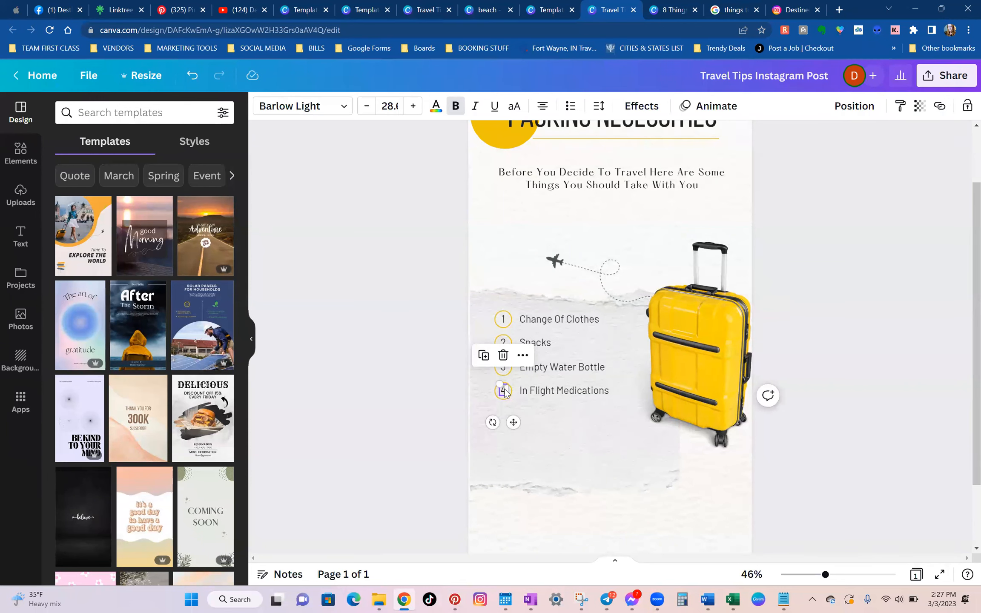
left_click(487, 361)
left_click_drag(517, 422, 506, 403)
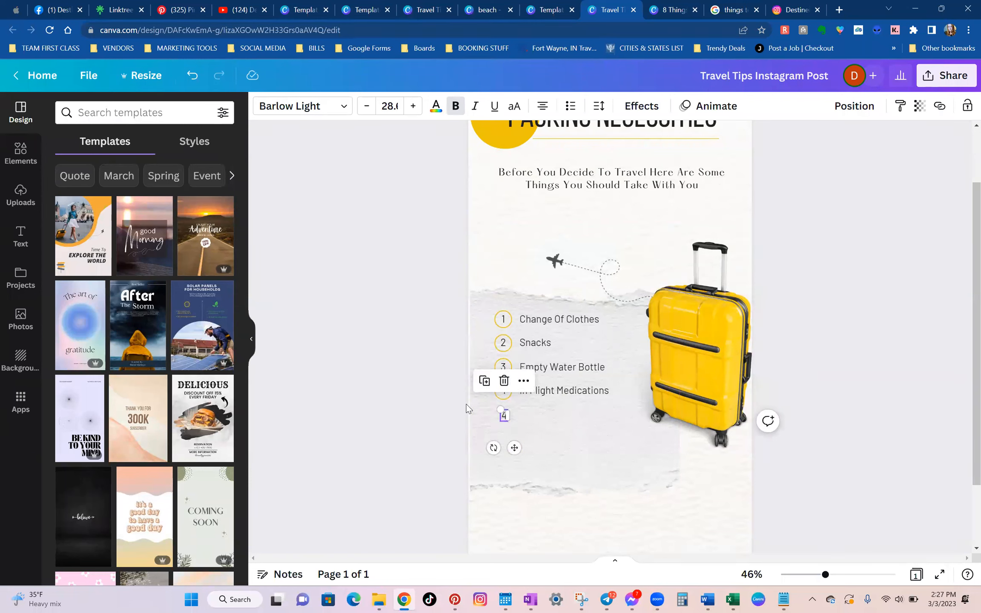
left_click(478, 397)
left_click(502, 391)
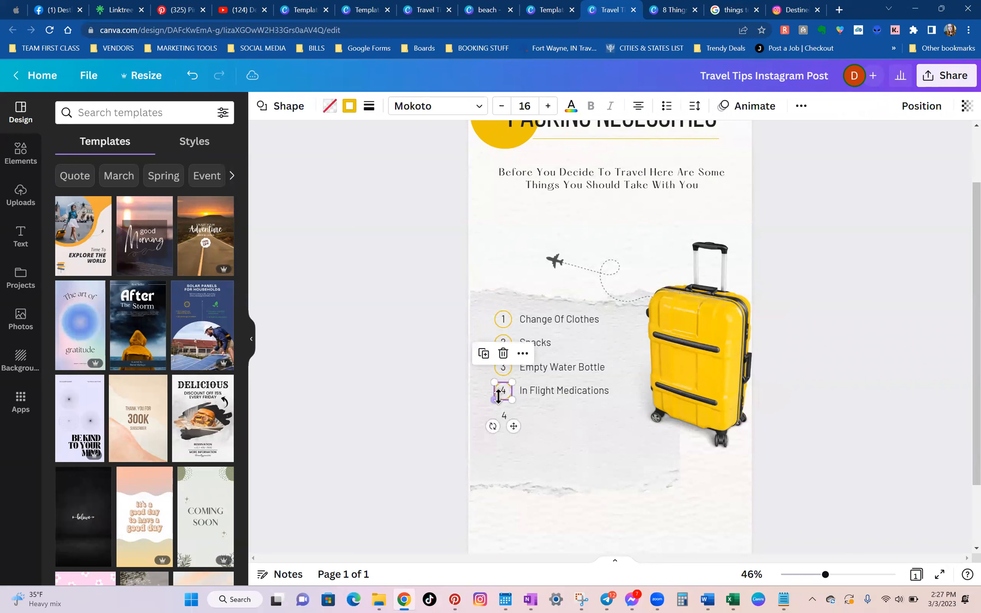
left_click(486, 357)
left_click_drag(518, 429, 516, 448)
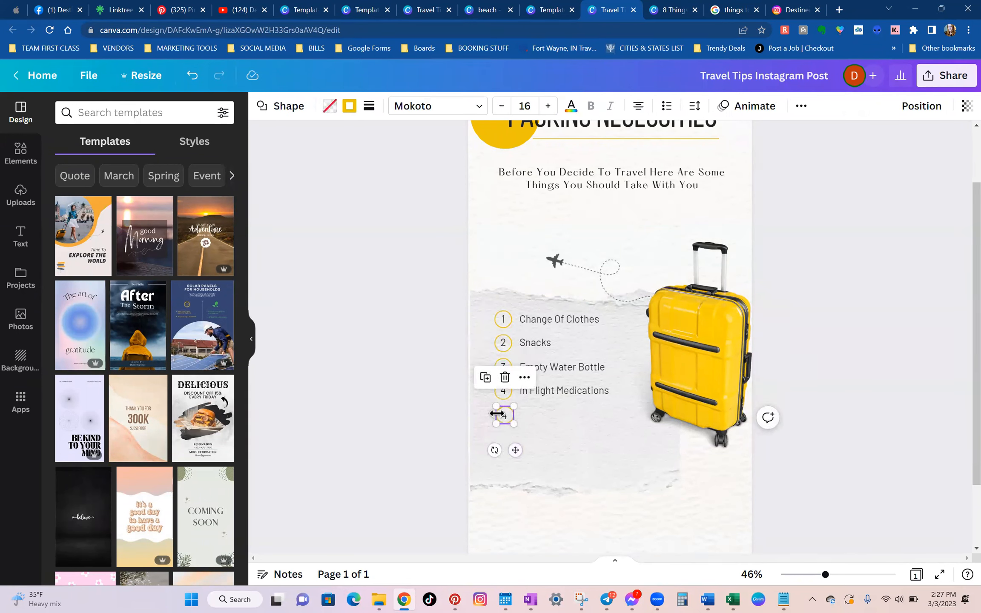
Try to change the number in the duplicated circle below the fourth item to 5.
double_click(505, 417)
type("5")
left_click(698, 481)
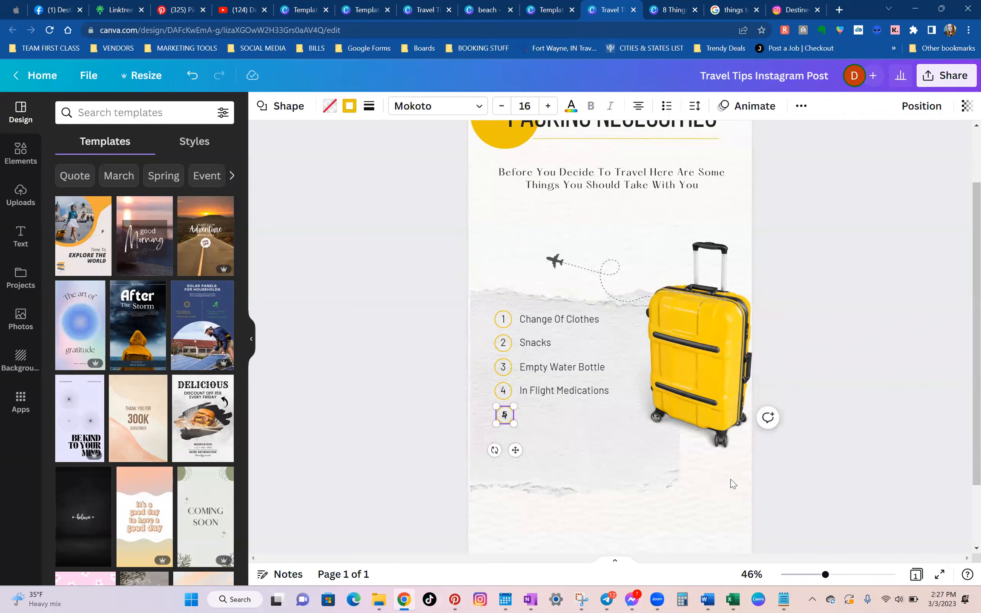
Undo the number typed inside the duplicated yellow circle along with the circle's recent moves.
left_click(515, 415)
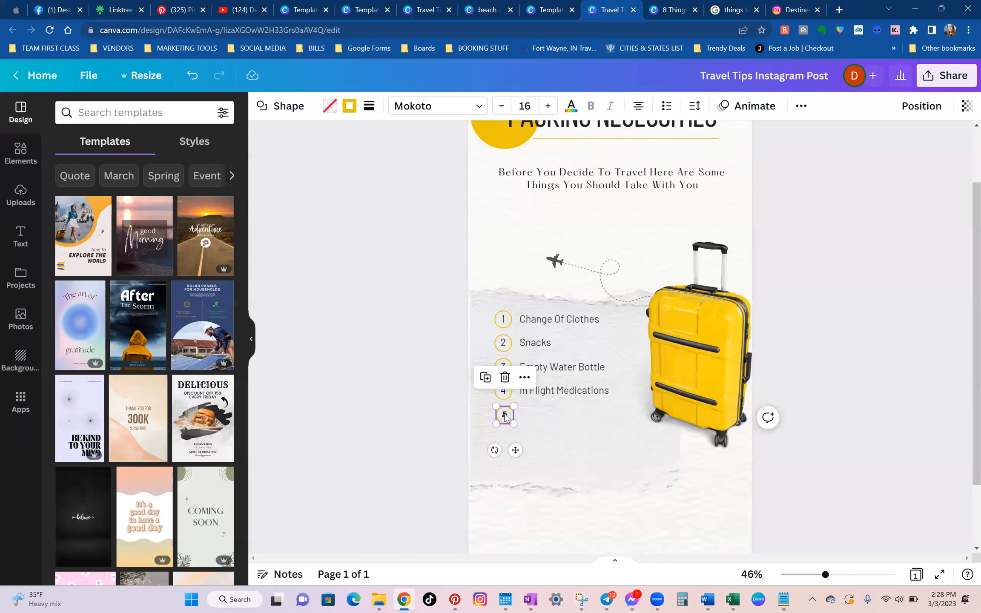
left_click_drag(517, 451, 559, 476)
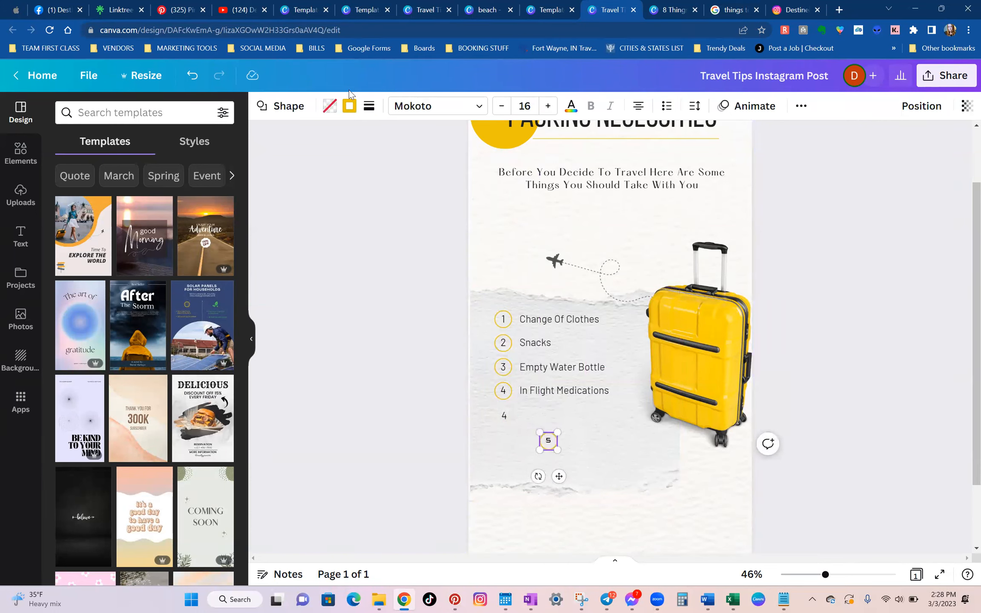
left_click(191, 76)
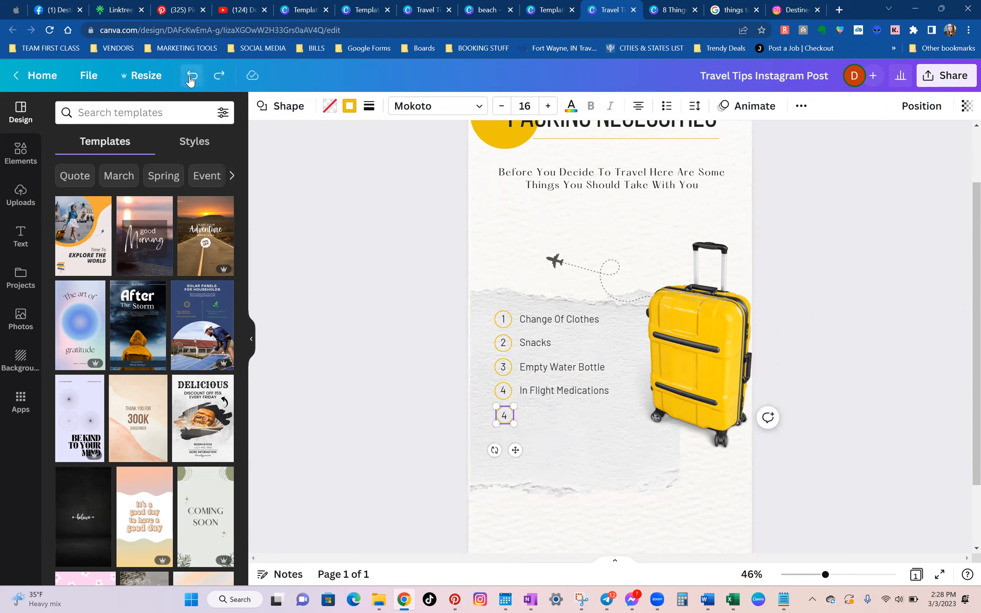
left_click(191, 76)
left_click(389, 397)
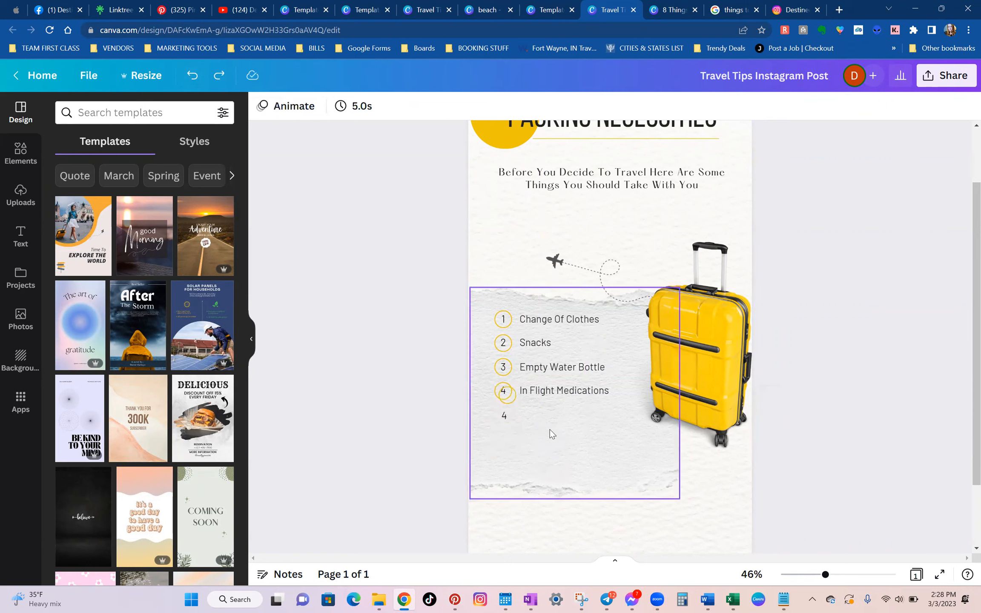
Change the separate duplicated number below the fourth list item to 5.
left_click(509, 416)
left_click(504, 415)
type("5")
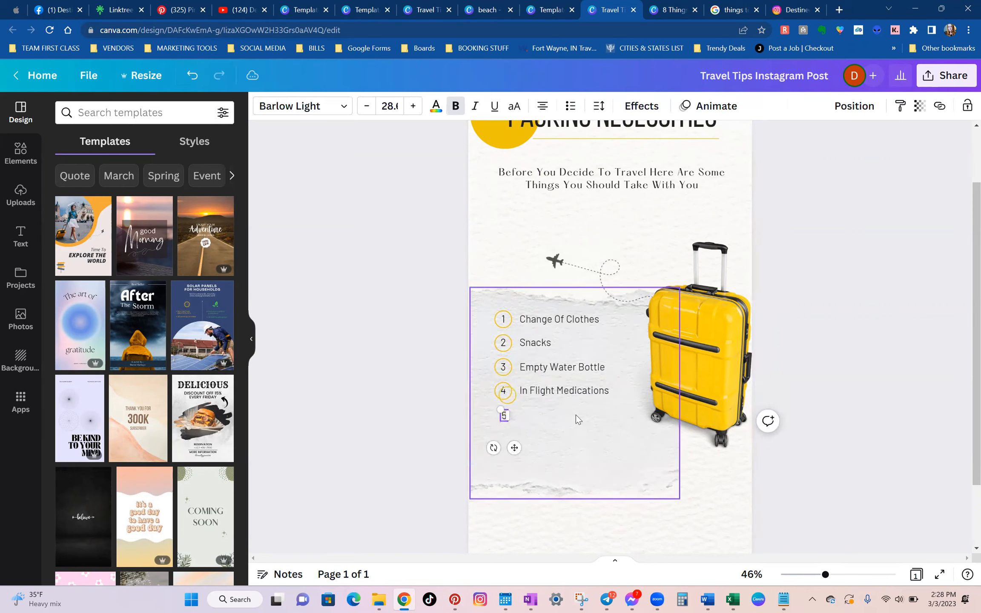
left_click(434, 398)
Move the duplicated yellow circle around the number 5 and nudge it into line with the circles above.
left_click(514, 401)
left_click_drag(511, 401, 504, 423)
left_click(396, 420)
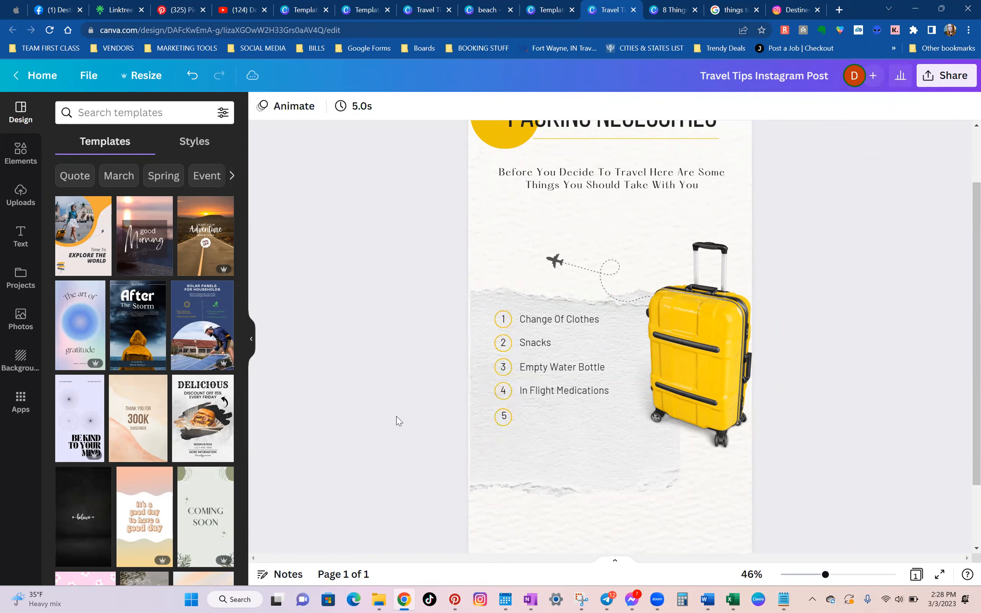
left_click(503, 419)
left_click_drag(504, 421, 506, 415)
left_click(788, 476)
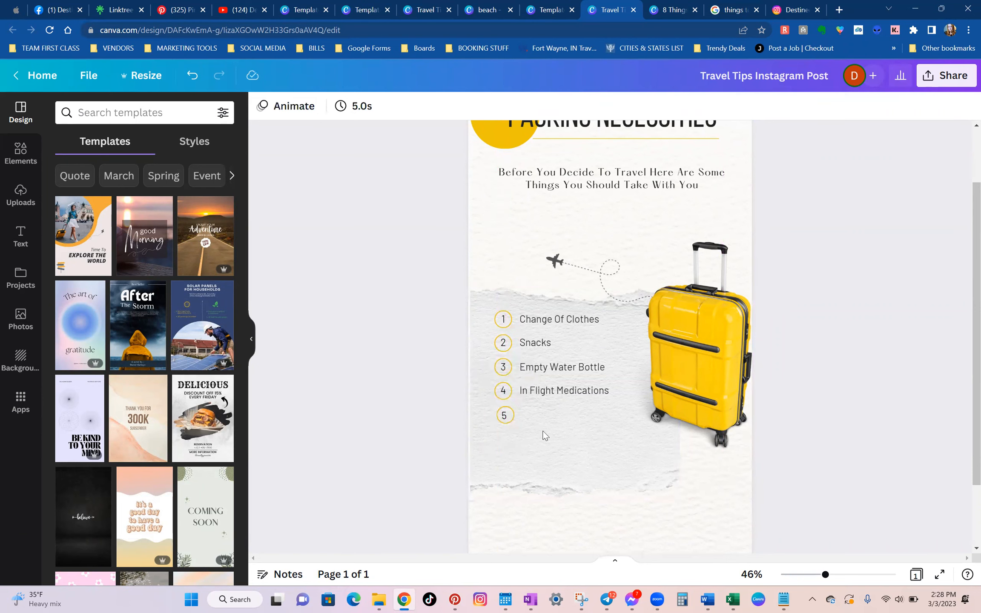
left_click(511, 415)
key("Left")
key("Left")
key("Left")
key("Left")
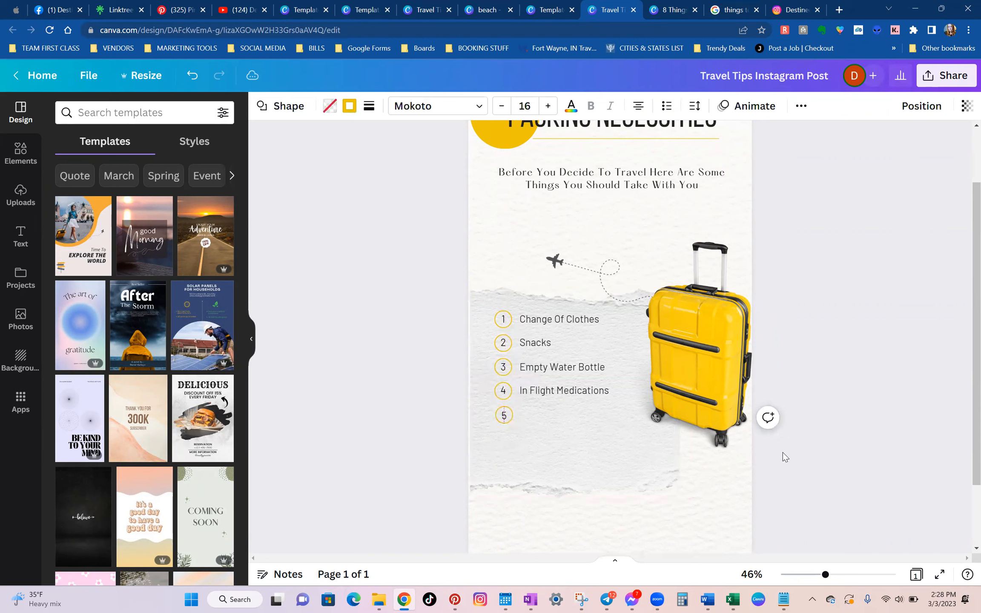
left_click(799, 454)
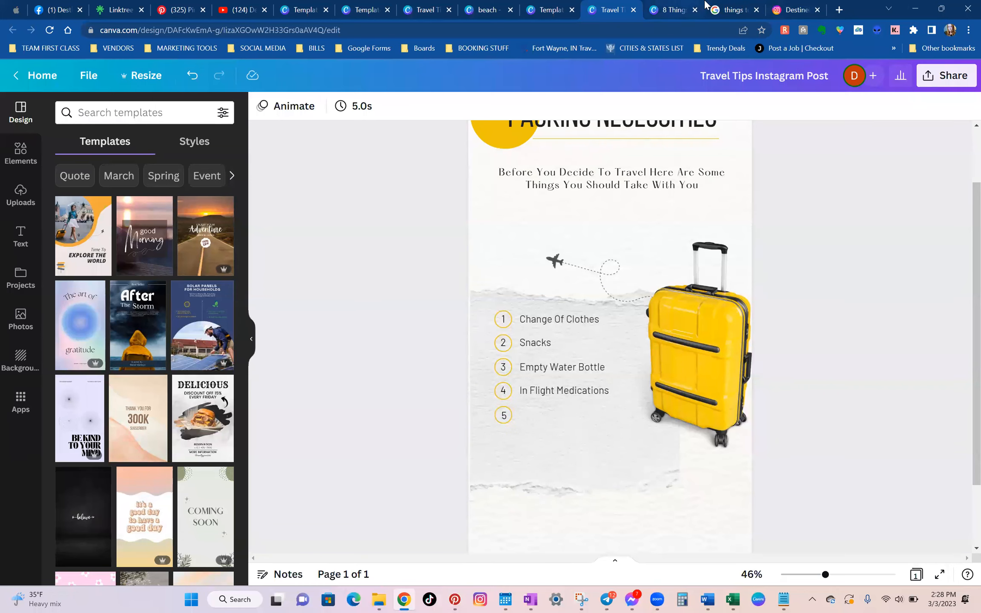
Check the next necessities in the Google answer, and duplicate the fourth item's text beside number 5 with the wording "Camera".
left_click(743, 6)
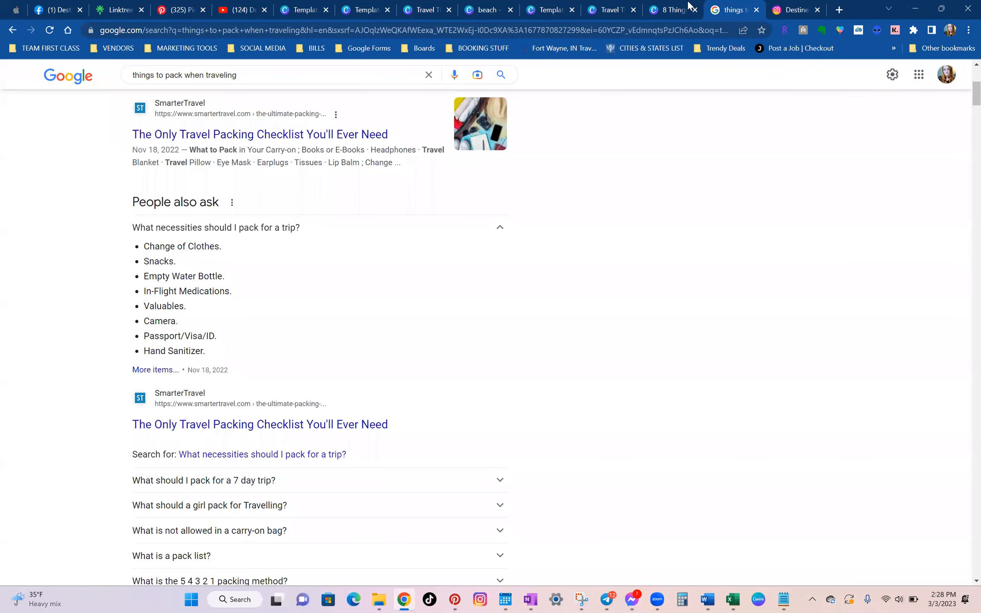
left_click(689, 4)
left_click(611, 10)
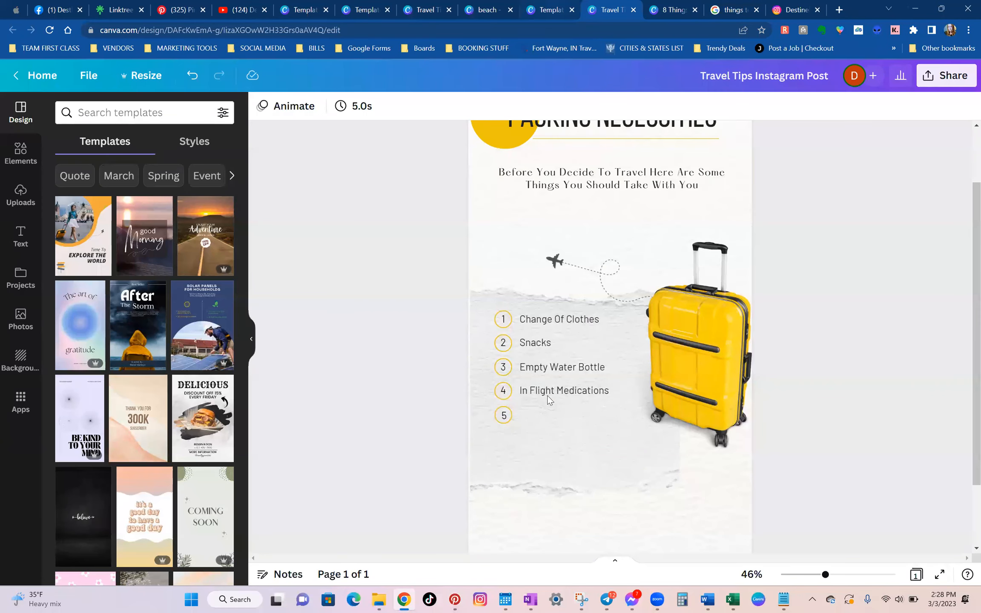
left_click(547, 391)
left_click_drag(580, 399, 609, 419)
double_click(610, 420)
type("Camera")
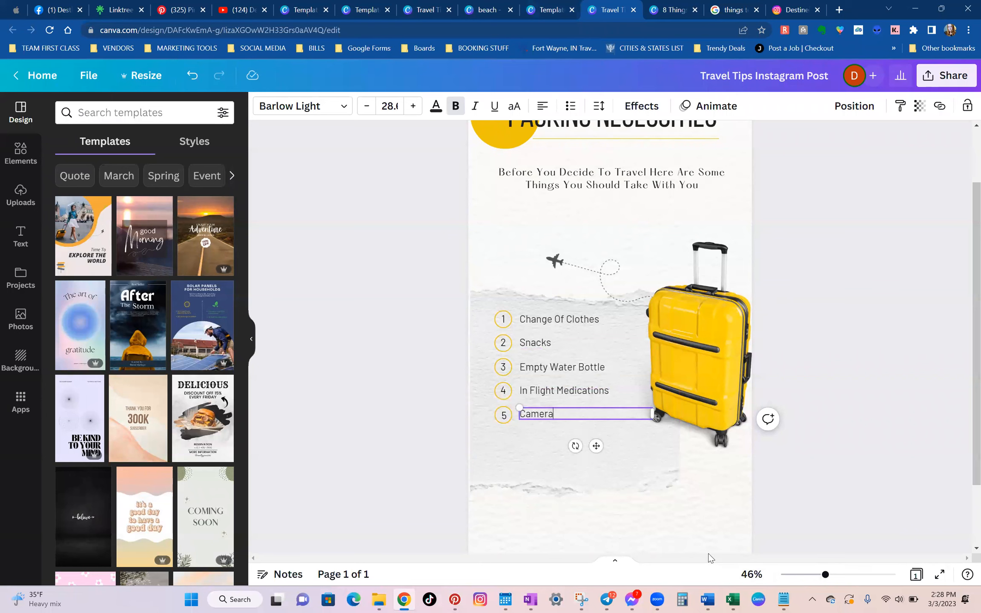
left_click(800, 456)
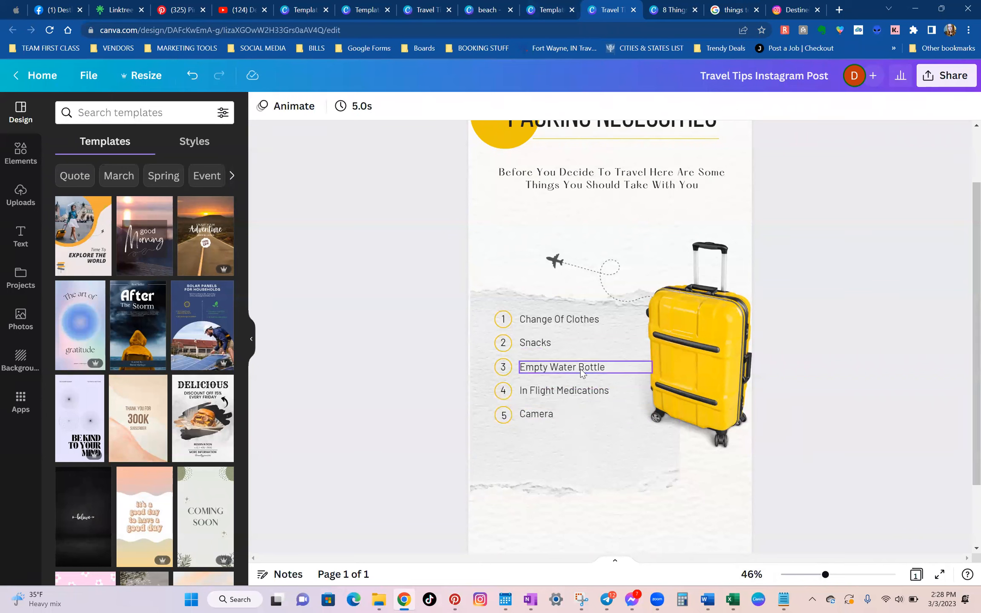
scroll(574, 384, "down", 2)
scroll(573, 392, "up", 3)
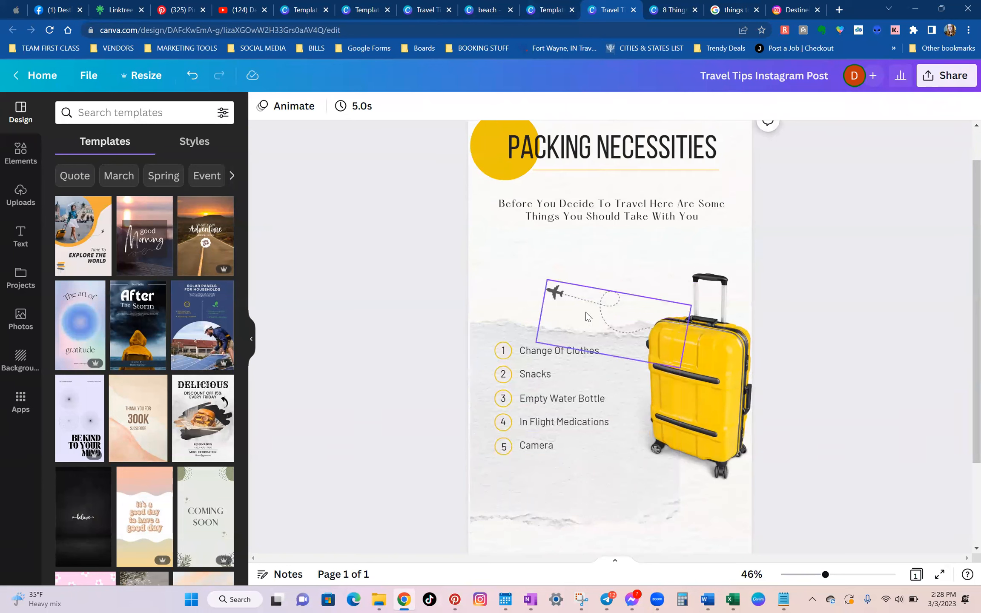
left_click(588, 314)
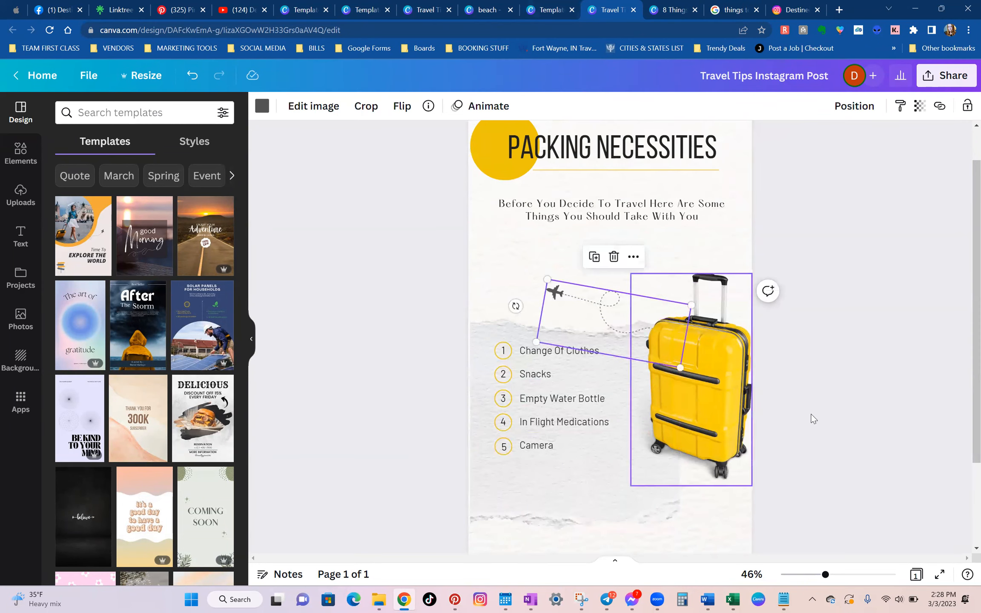
left_click(683, 388)
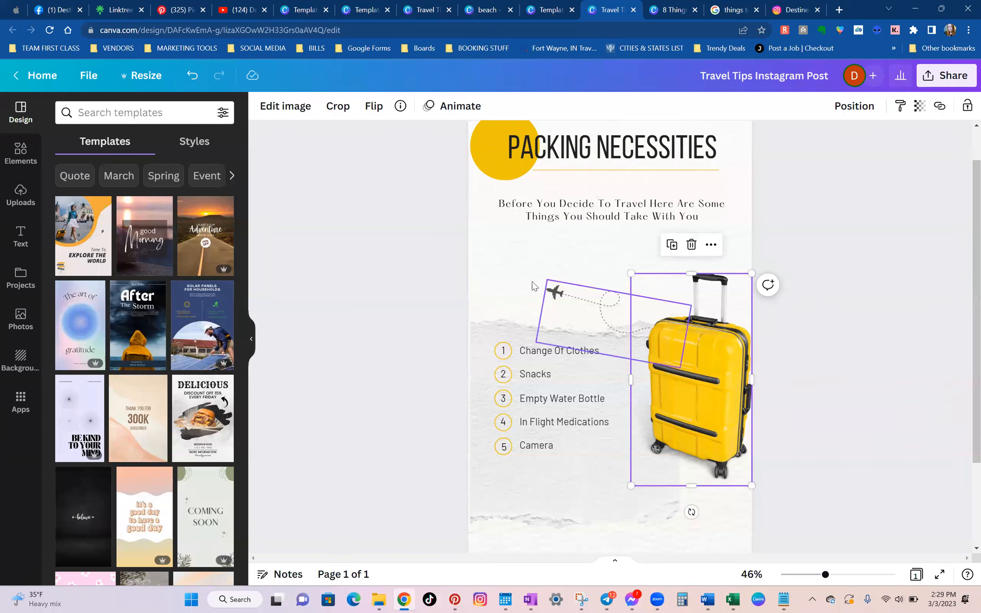
Search the elements for "suitcase" and browse the full set of graphics for alternative luggage images.
left_click(20, 153)
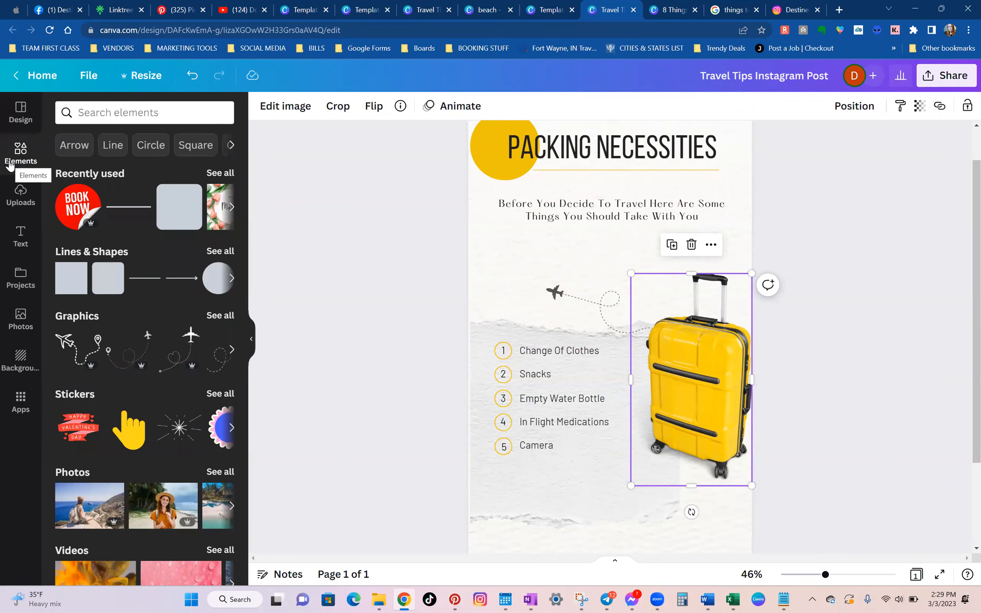
left_click(130, 114)
type("suit")
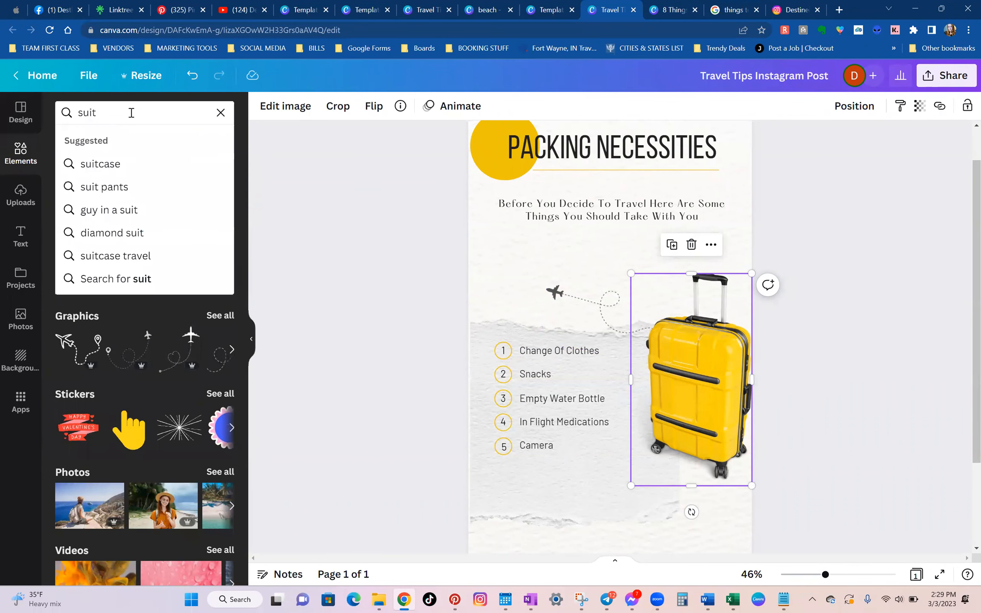
left_click(132, 164)
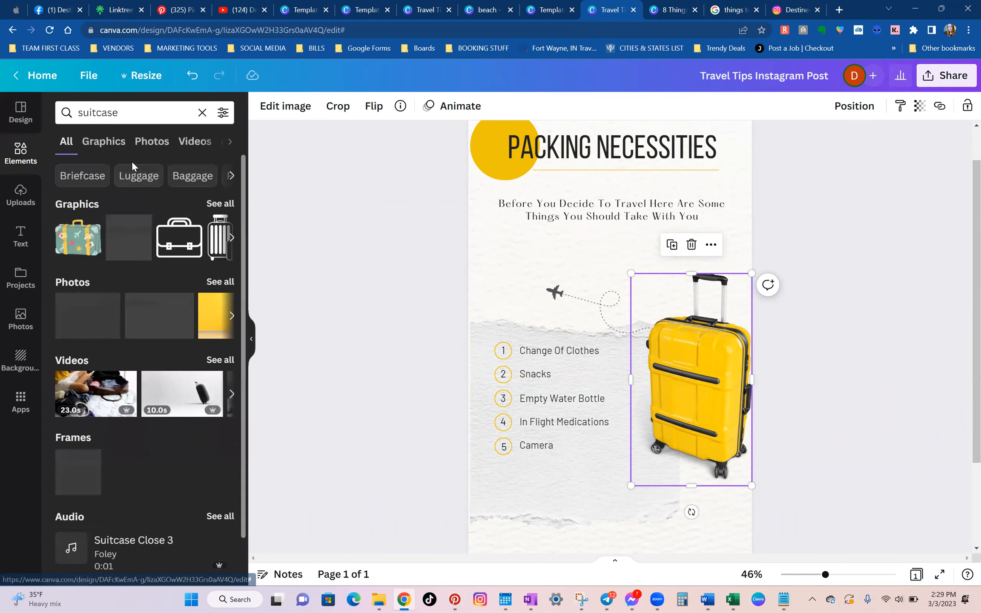
left_click(215, 204)
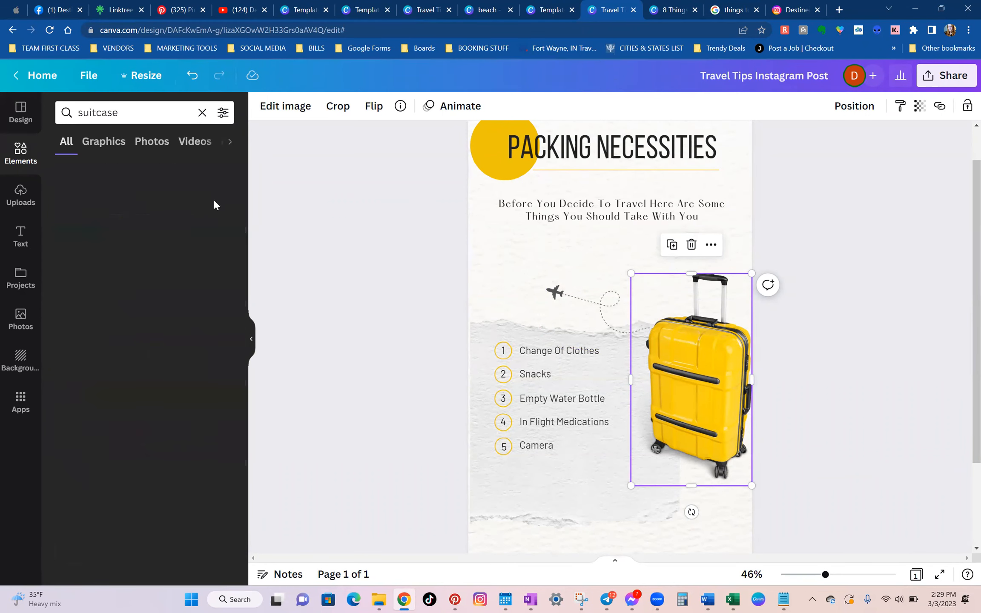
scroll(171, 257, "down", 10)
scroll(177, 338, "down", 4)
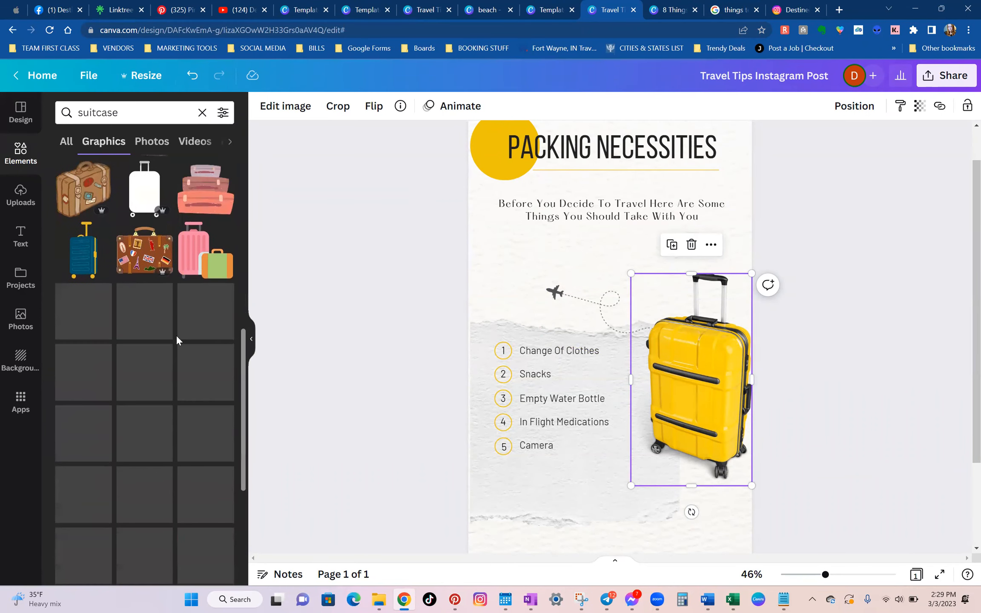
scroll(178, 340, "down", 10)
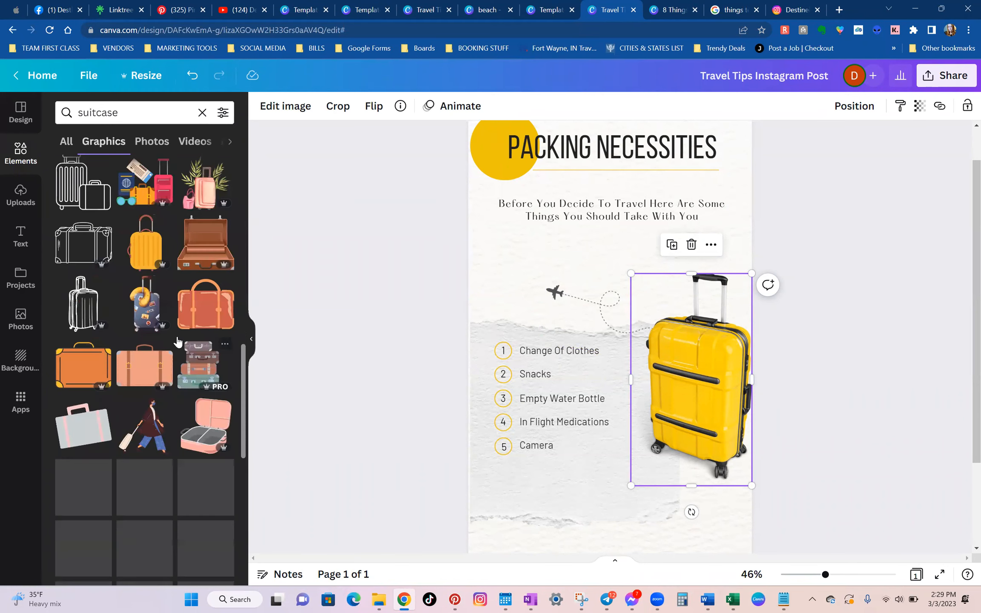
Try the white suitcase graphic on the page below the list, and delete it again.
left_click_drag(86, 260, 599, 482)
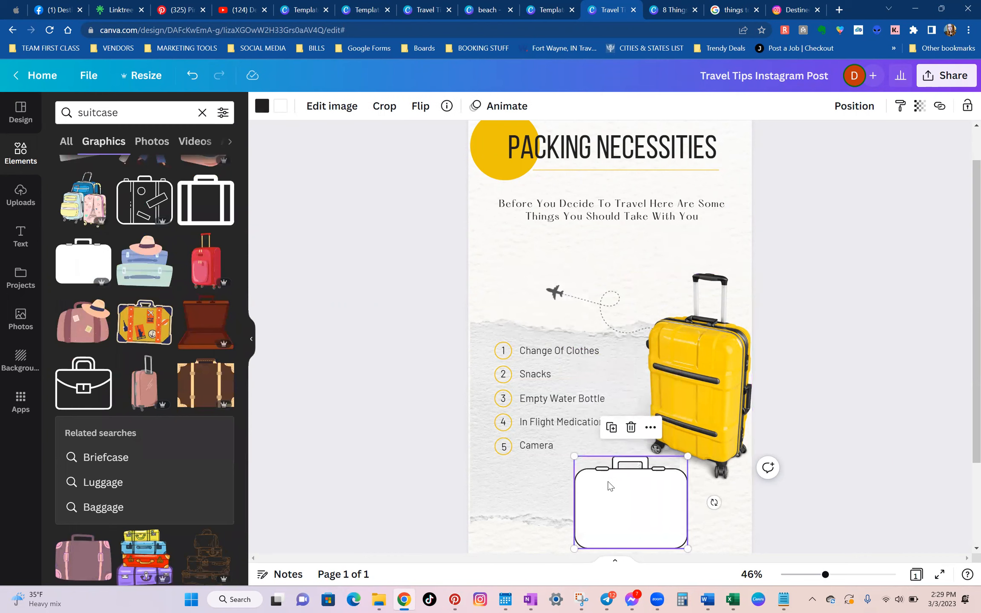
left_click(632, 427)
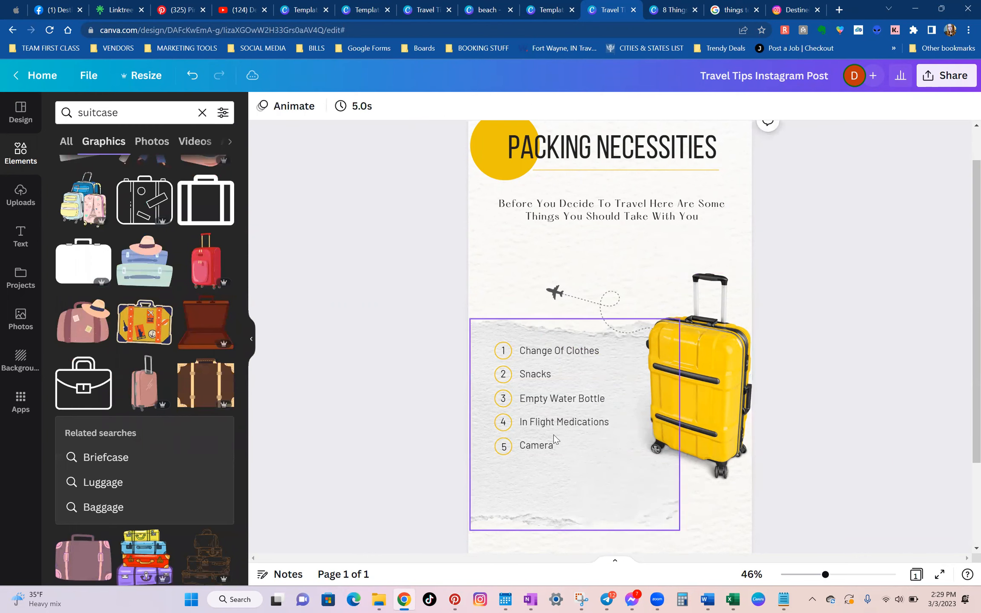
scroll(567, 447, "down", 3)
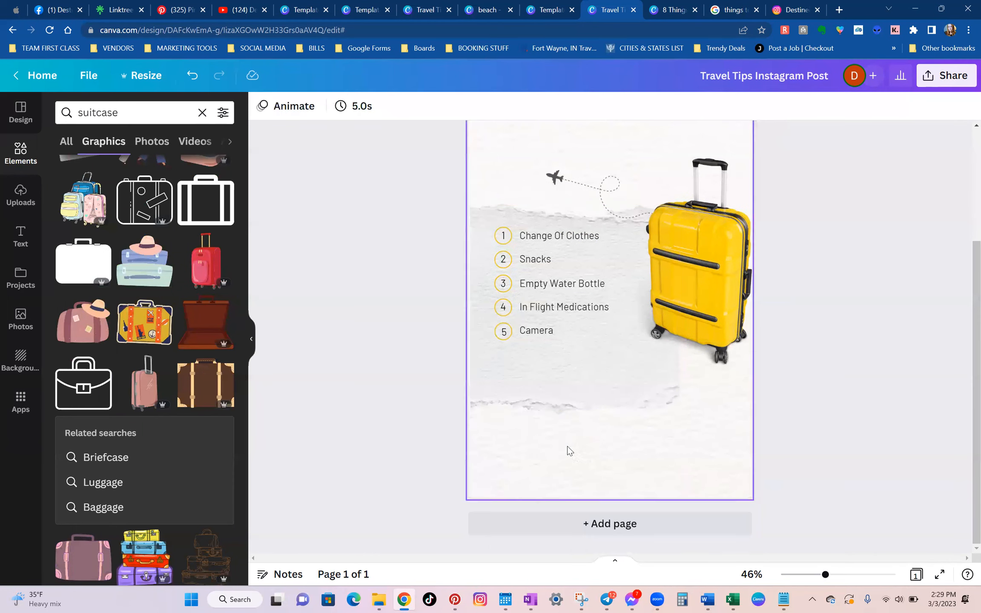
left_click(252, 346)
Try the Rise, Pan and Fade photo animations on the yellow suitcase.
scroll(693, 490, "up", 4)
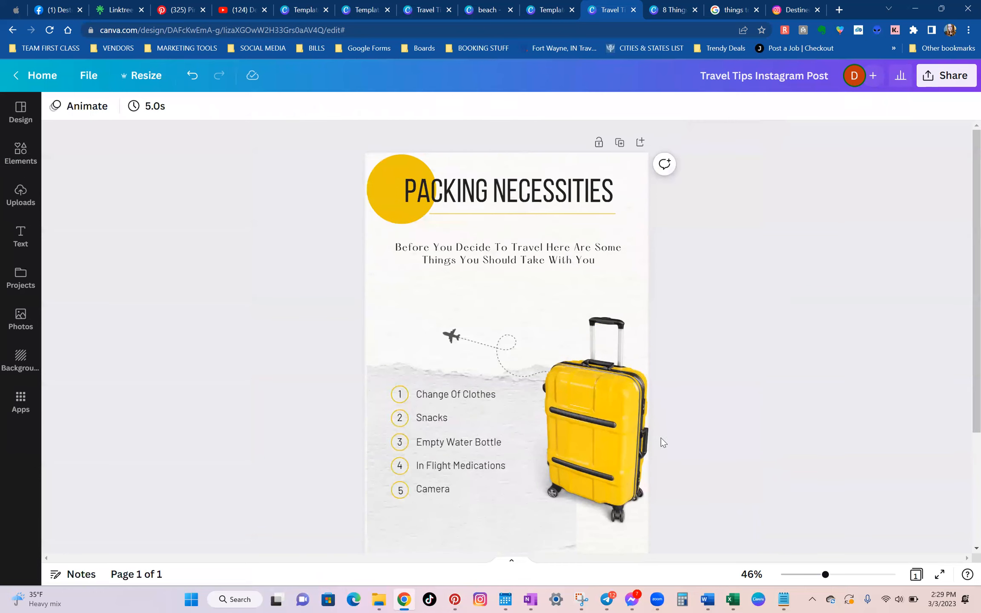
scroll(639, 384, "down", 3)
left_click(626, 341)
scroll(622, 353, "up", 3)
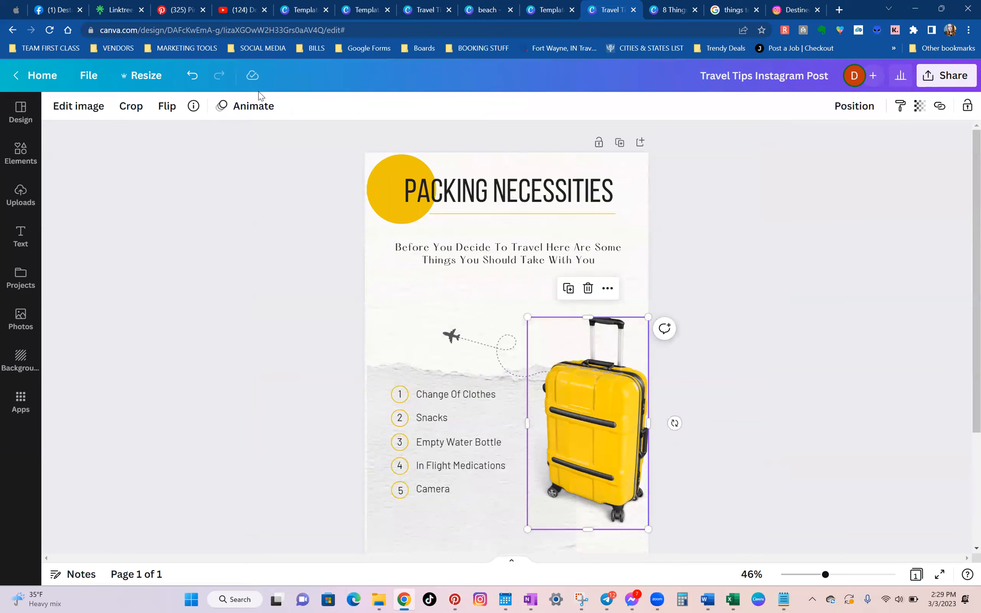
left_click(246, 111)
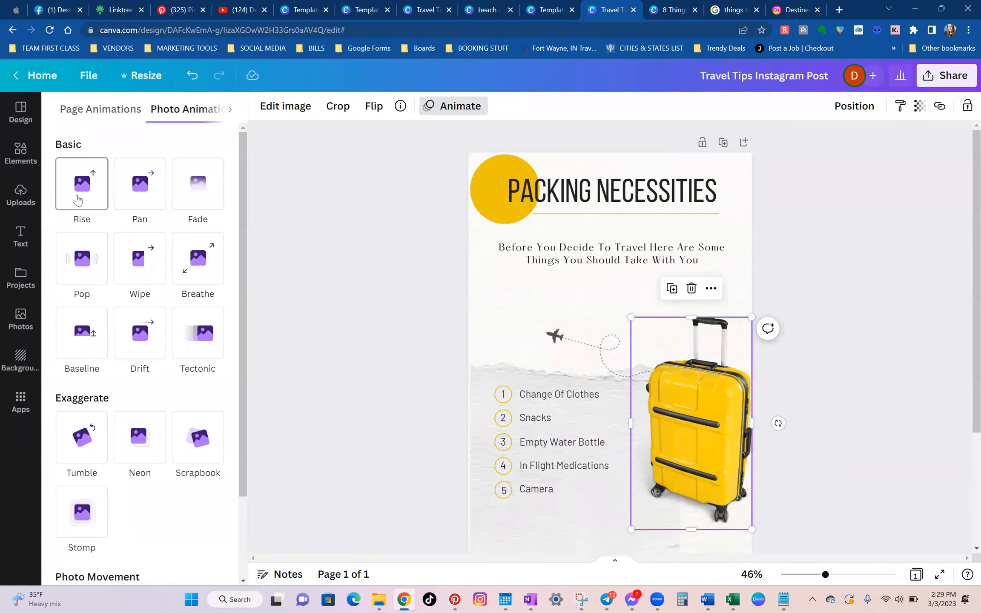
left_click(81, 200)
left_click(137, 202)
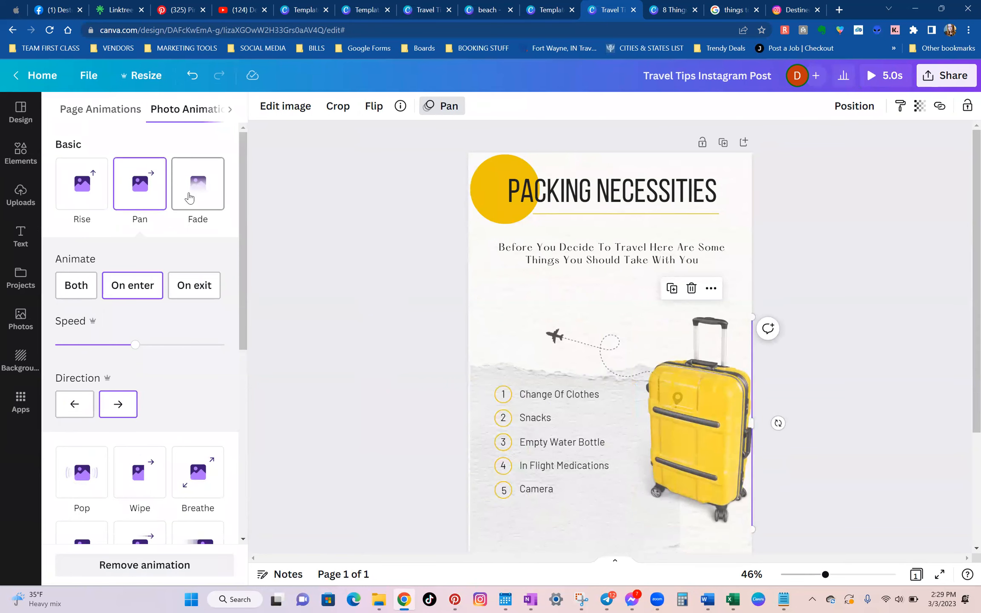
left_click(190, 198)
Apply the Breathe photo animation to the yellow suitcase.
scroll(189, 198, "down", 3)
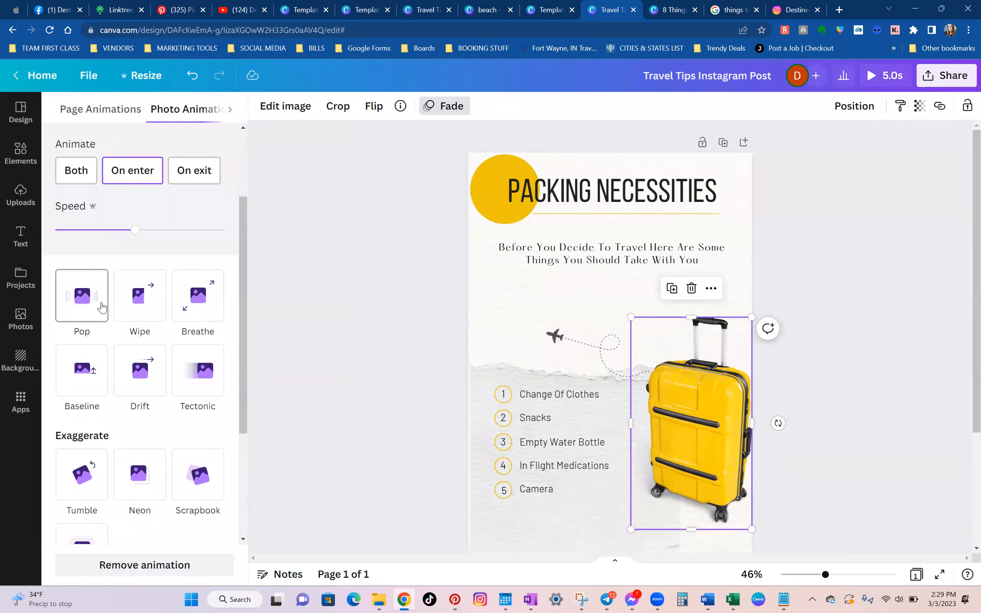
left_click(186, 303)
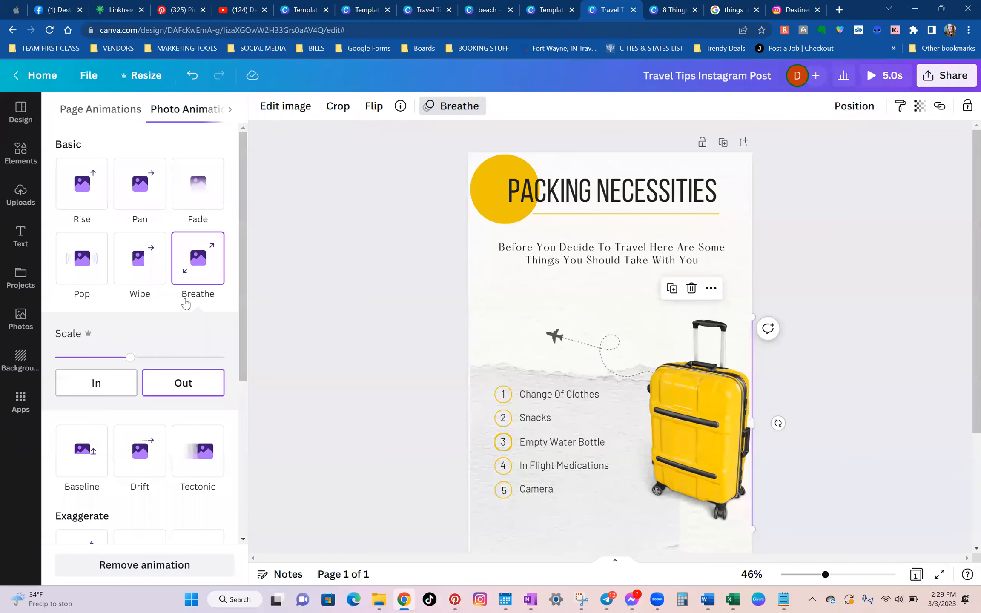
scroll(185, 303, "down", 3)
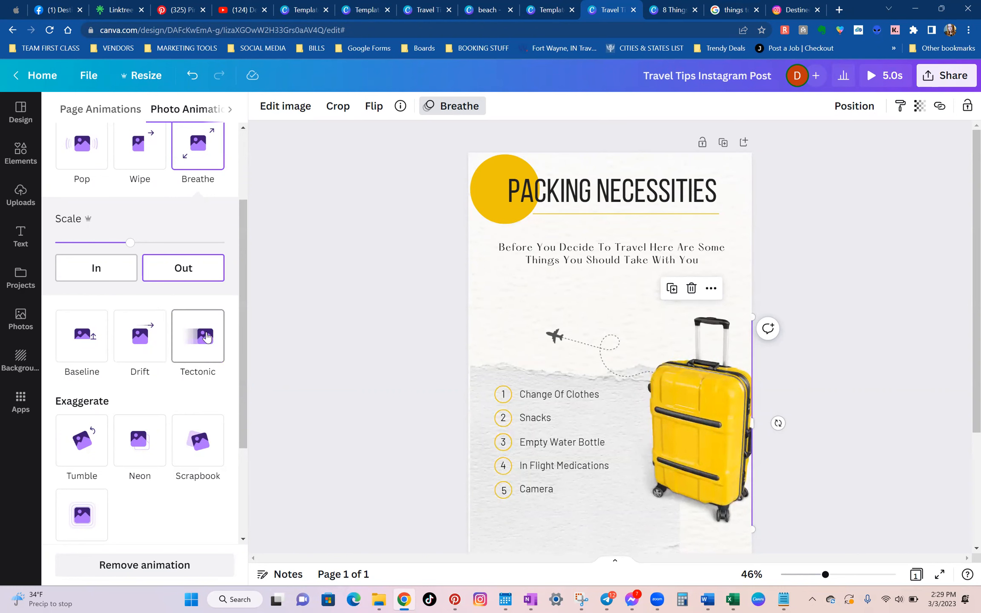
Try the suitcase's Breathe animation at maximum scale, and reapply the Breathe effect.
scroll(255, 295, "down", 2)
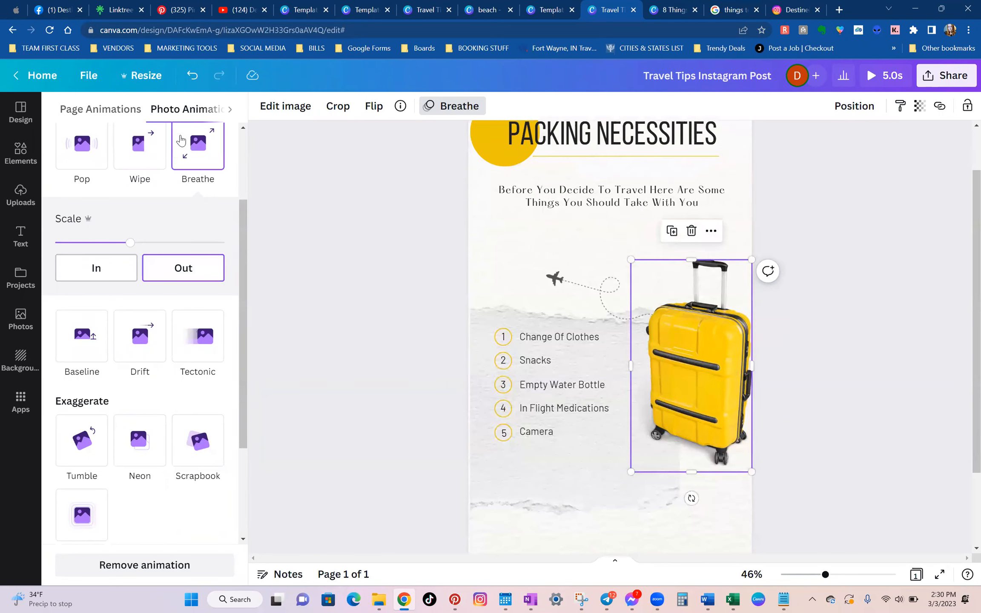
scroll(138, 219, "down", 2)
left_click_drag(131, 186, 247, 221)
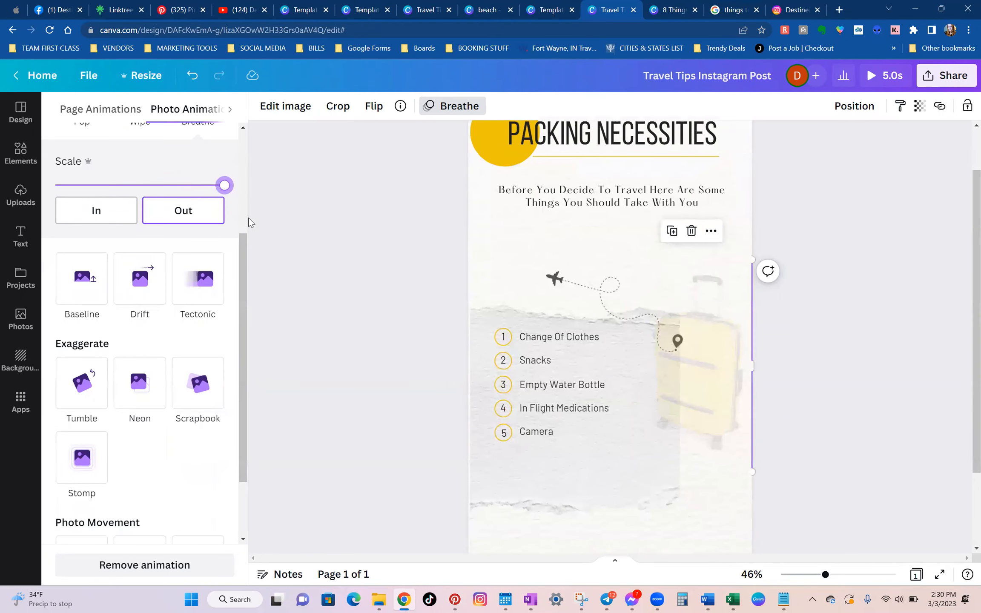
scroll(295, 347, "up", 2)
scroll(213, 290, "up", 3)
left_click(204, 203)
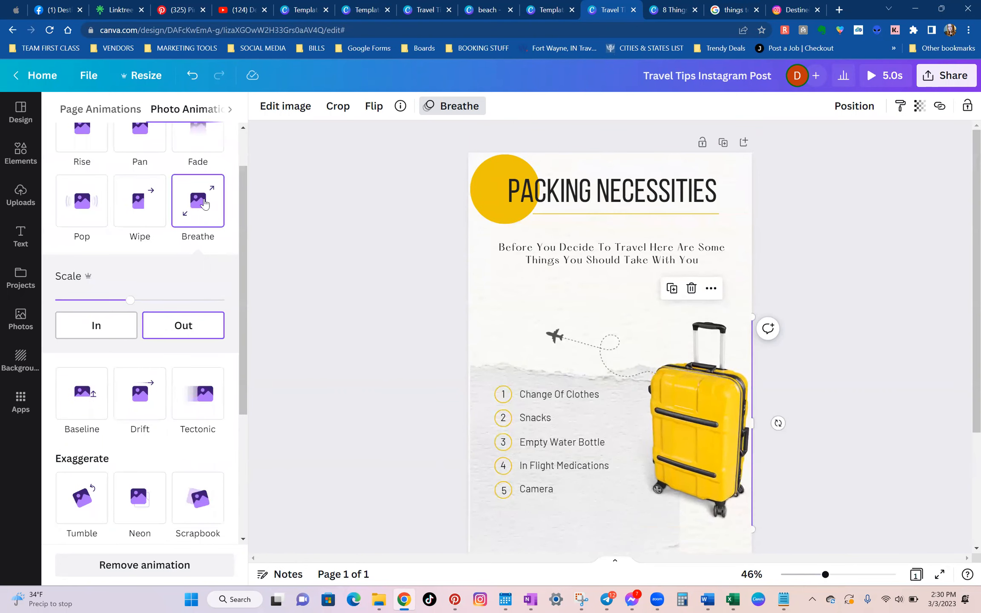
Try the Breathe animation at maximum scale on the airplane graphic above the list.
left_click(580, 344)
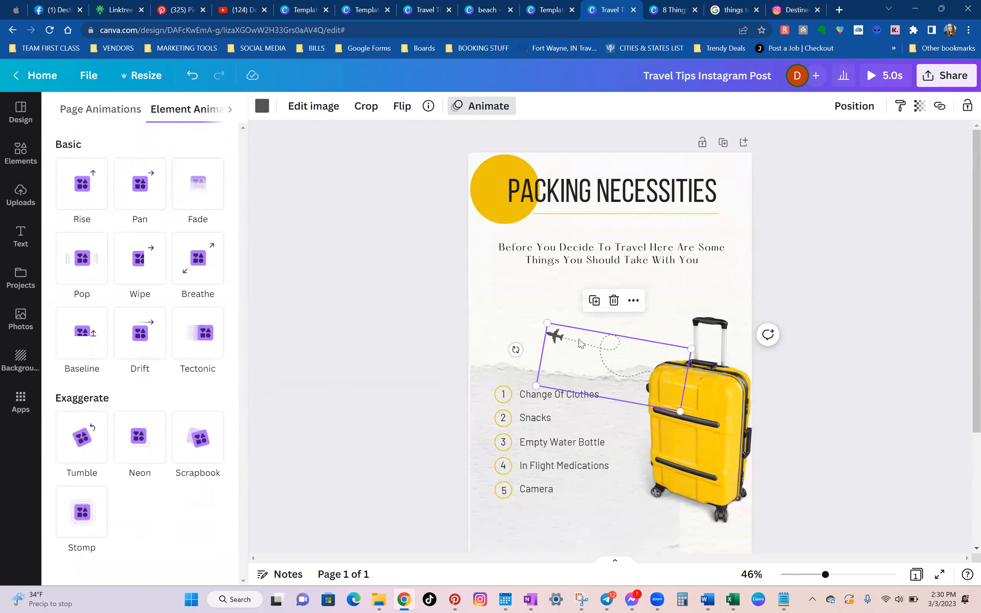
left_click(501, 108)
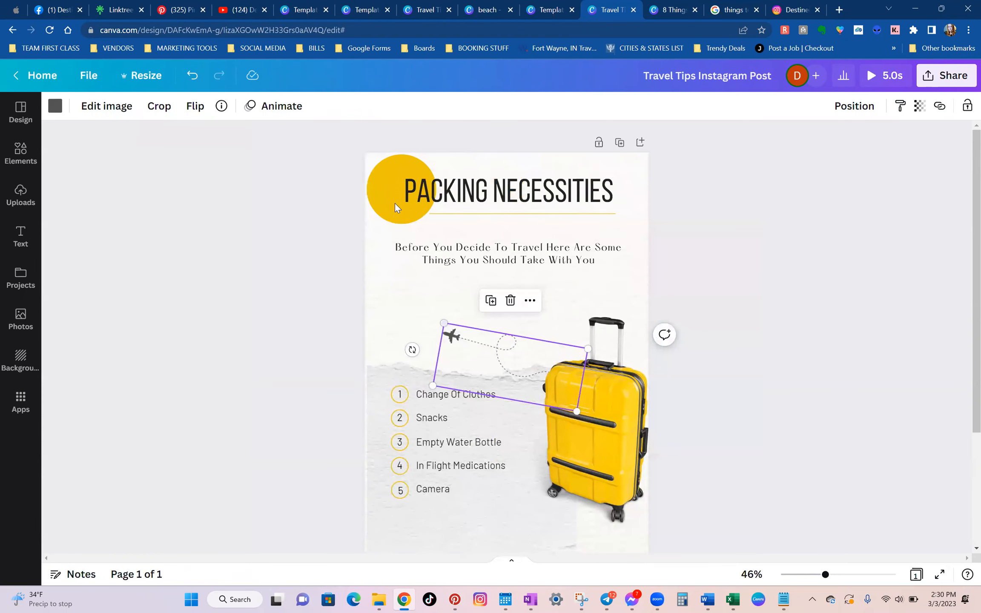
left_click(277, 108)
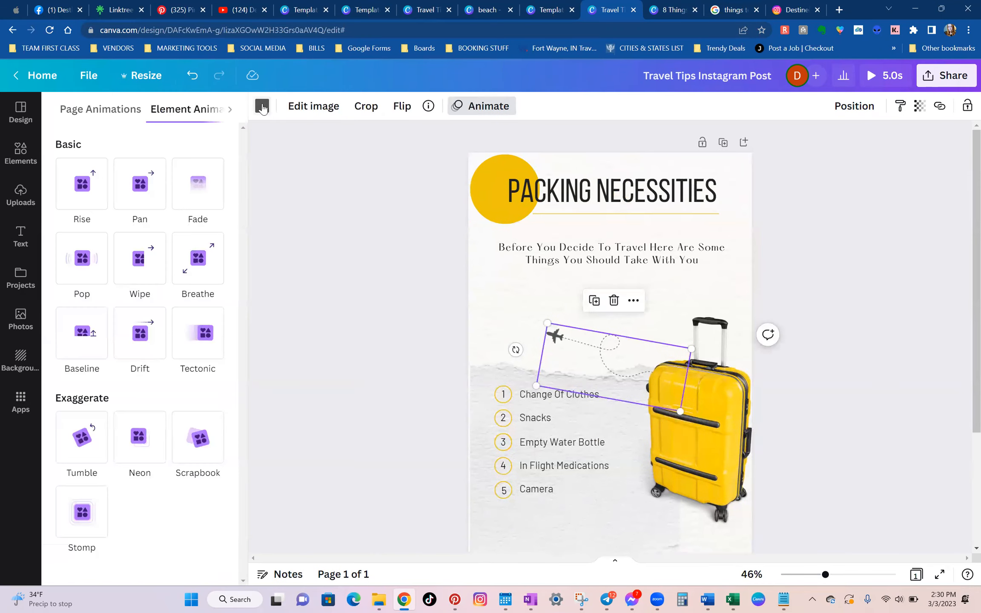
left_click(215, 276)
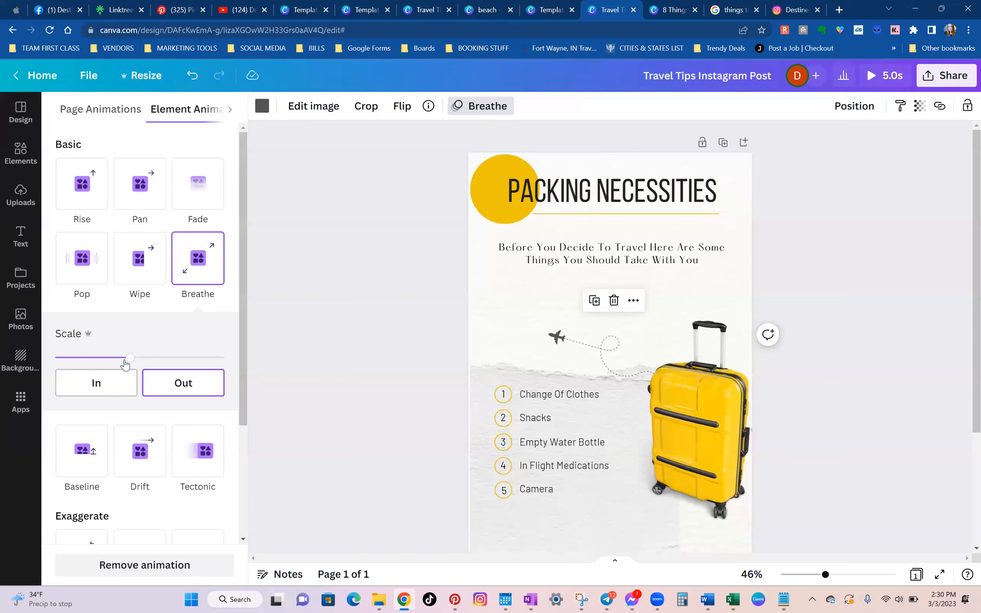
left_click_drag(130, 359, 257, 368)
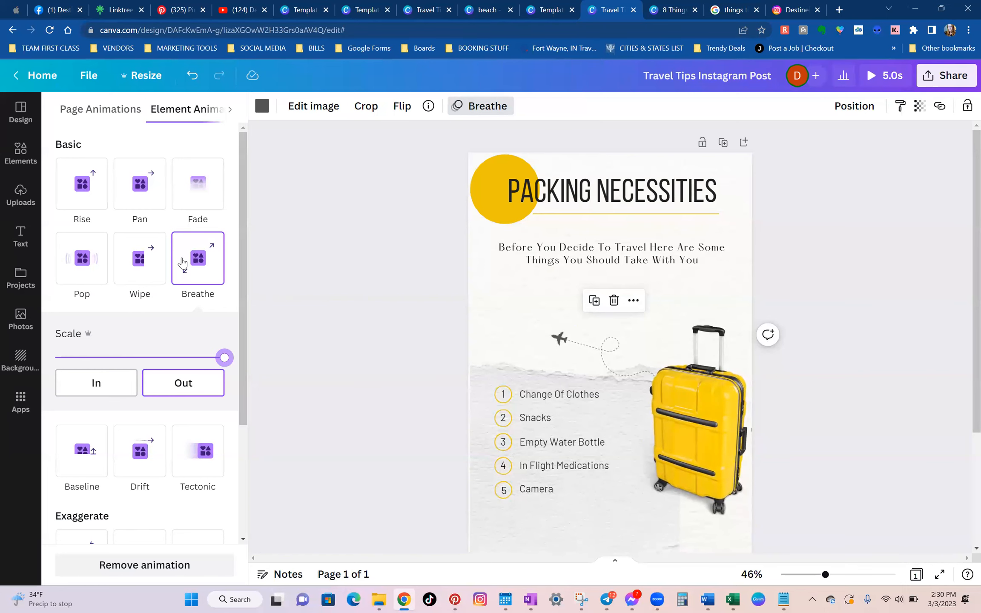
Apply the Wipe animation to the airplane graphic at a higher speed setting, and preview the reel.
left_click(164, 263)
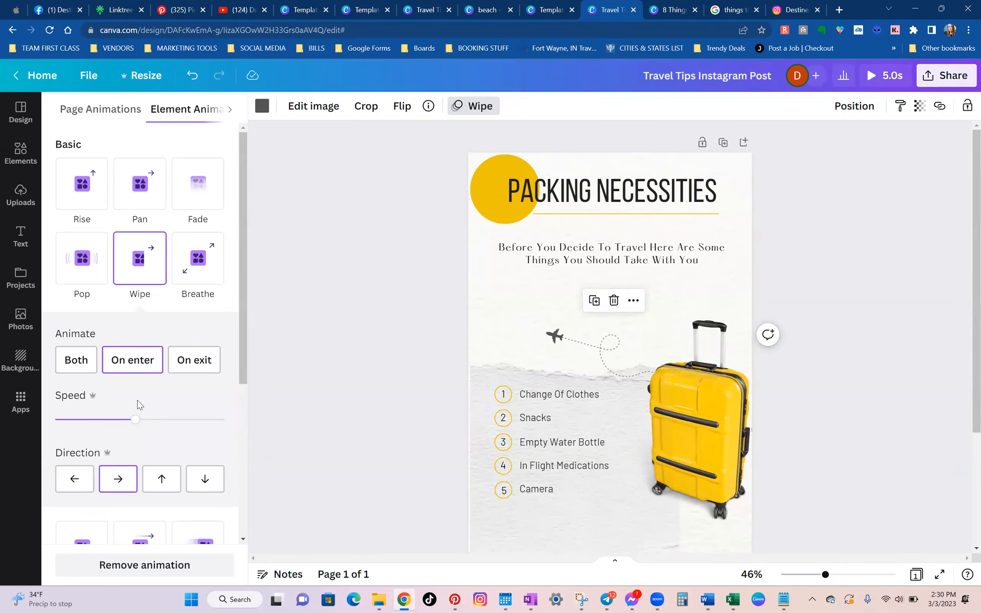
left_click_drag(159, 426, 183, 425)
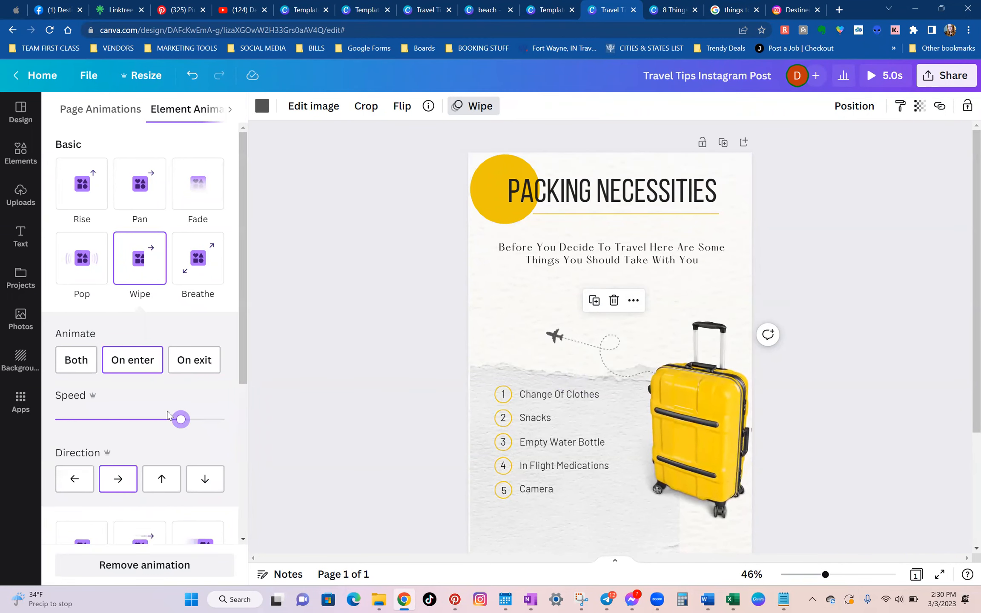
left_click(395, 362)
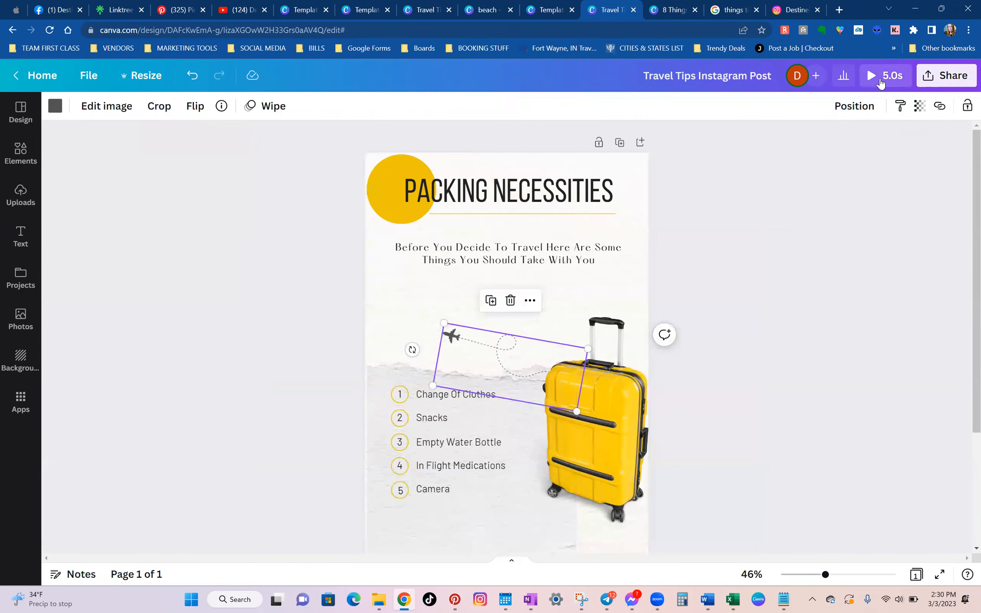
left_click(880, 81)
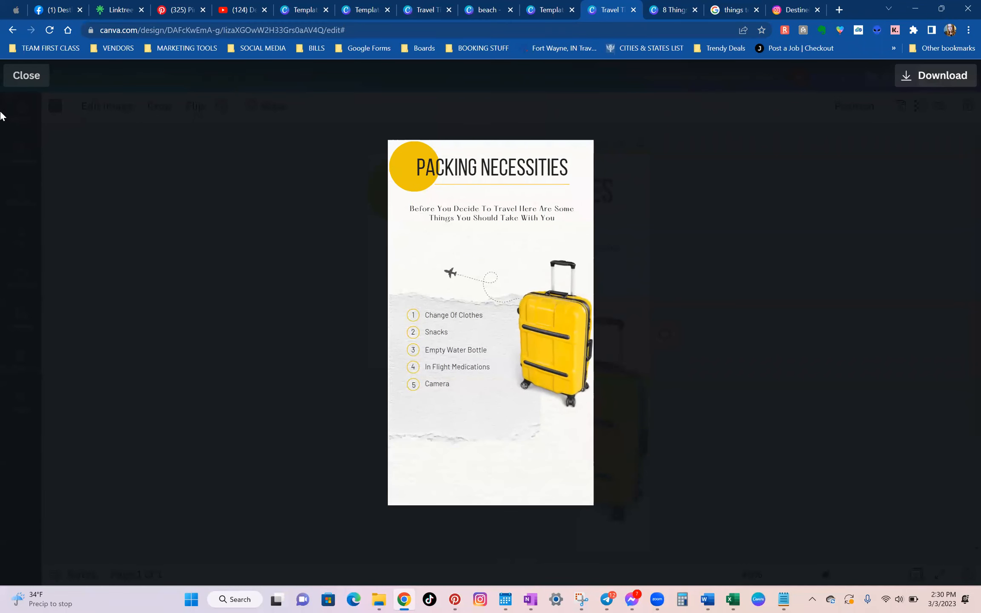
left_click(23, 76)
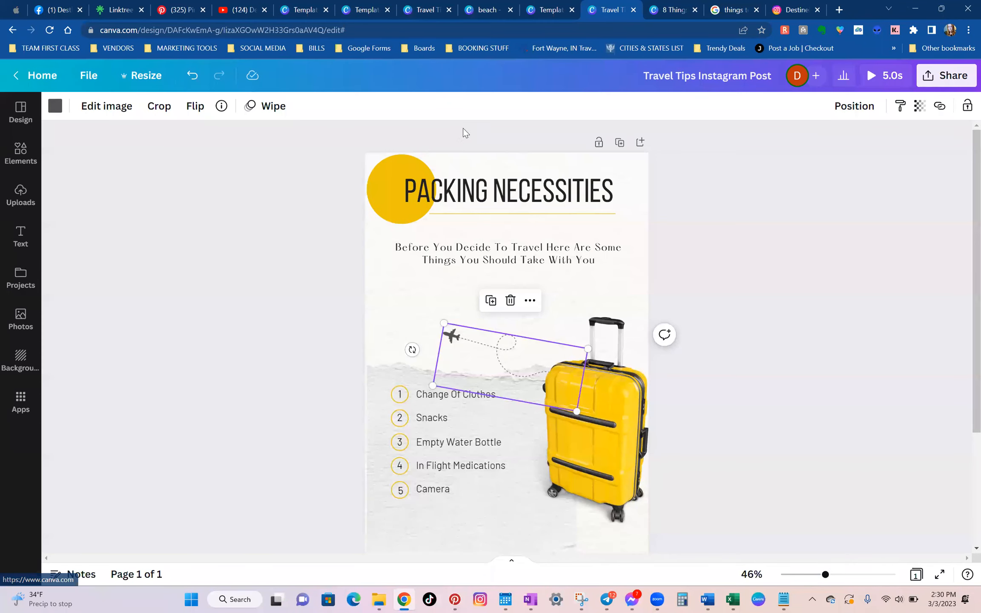
Apply the Baseline animation to the yellow circle behind the title.
left_click(410, 164)
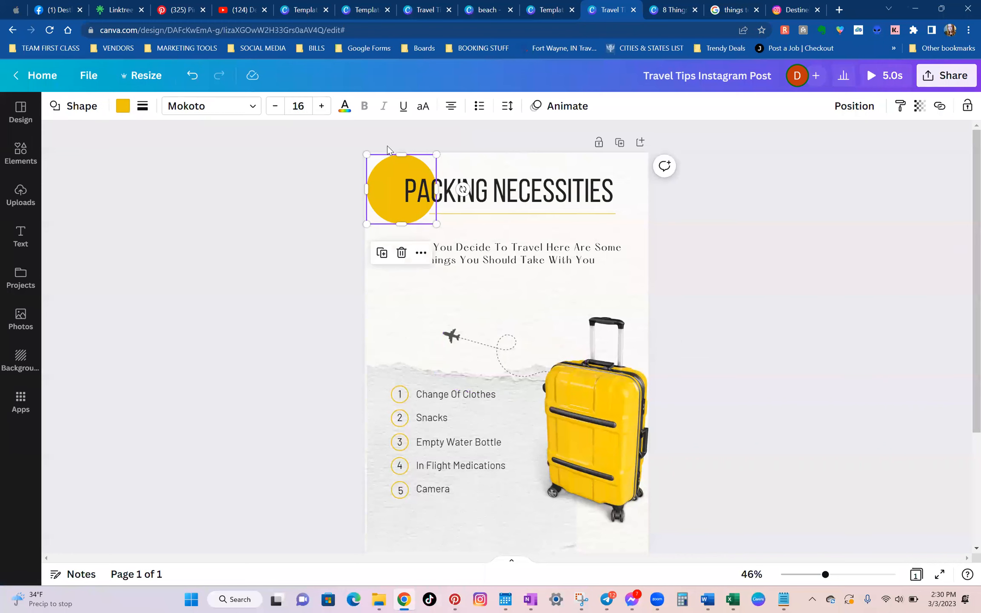
left_click(562, 106)
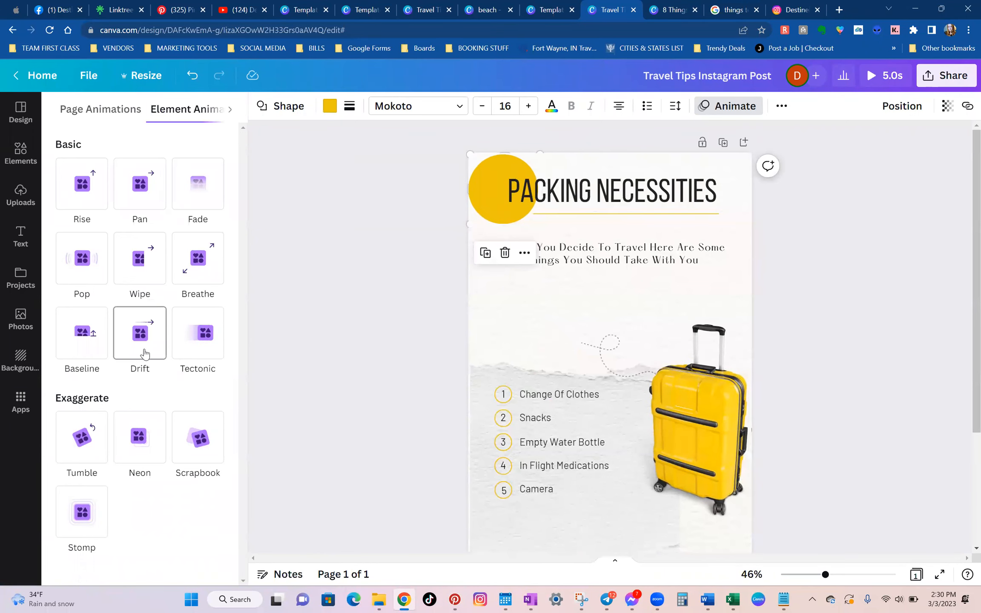
left_click(62, 353)
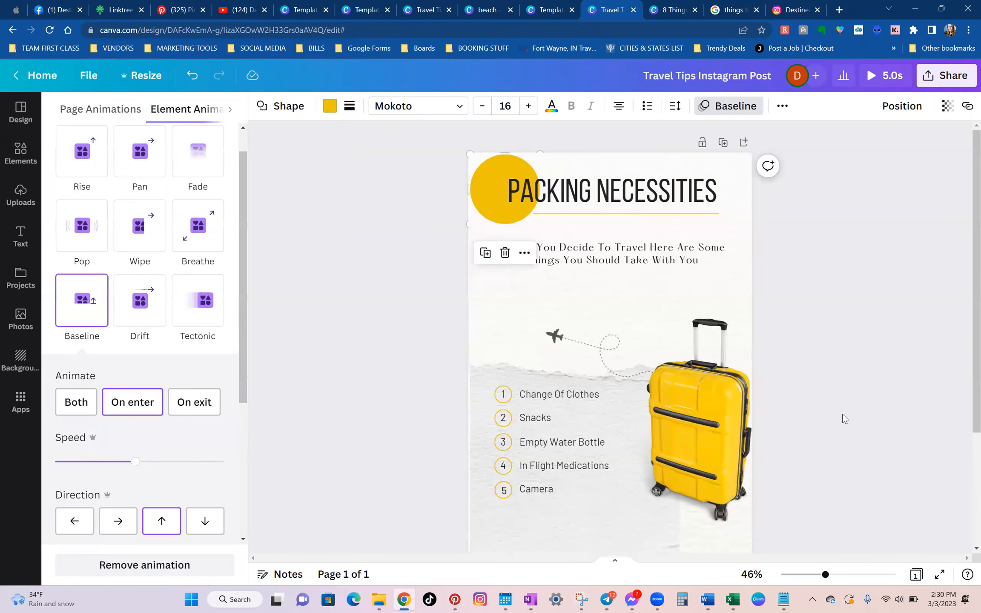
Apply the Wipe text animation to the Packing Necessities title and preview the reel.
left_click(555, 190)
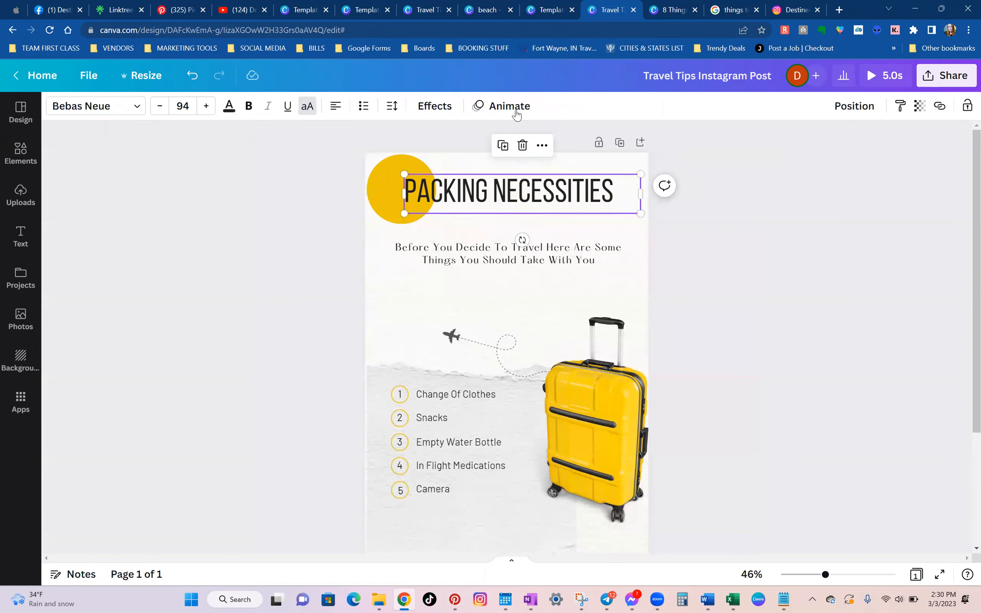
left_click(509, 107)
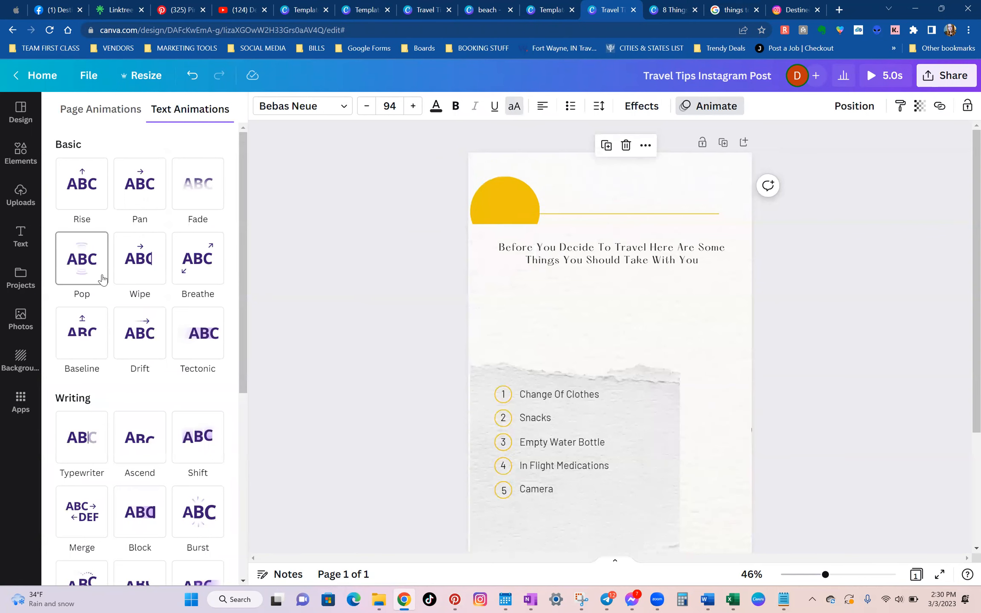
left_click(139, 266)
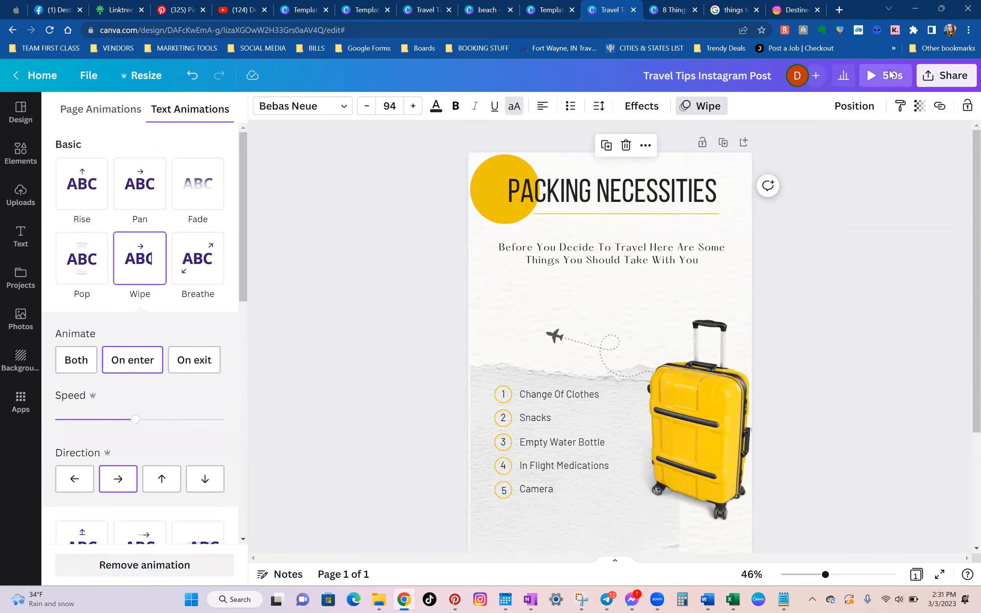
left_click(878, 76)
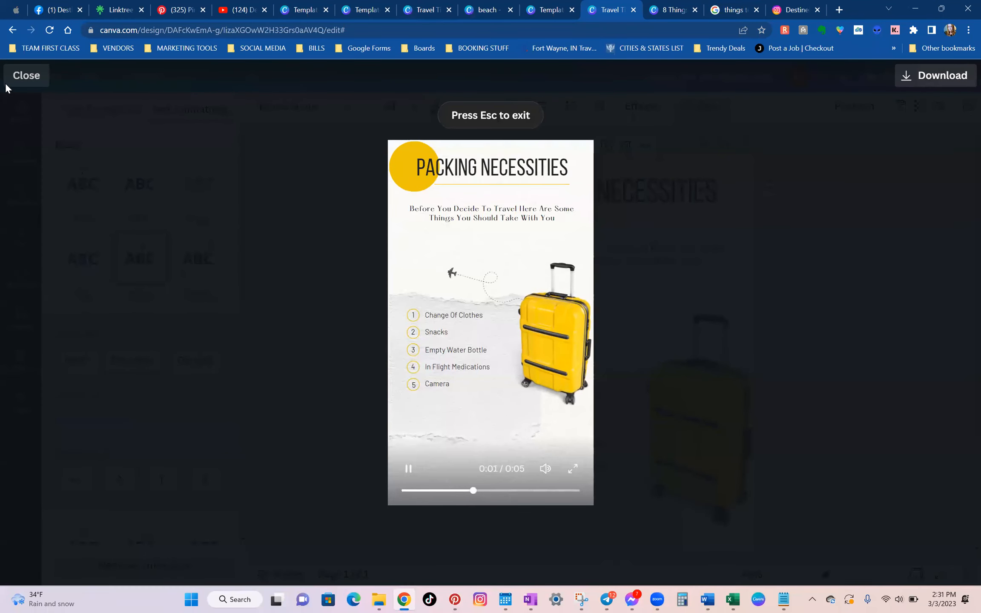
left_click(30, 78)
Review the whole reel page and compare it with the original Travel Tips Instagram Post template.
left_click(554, 394)
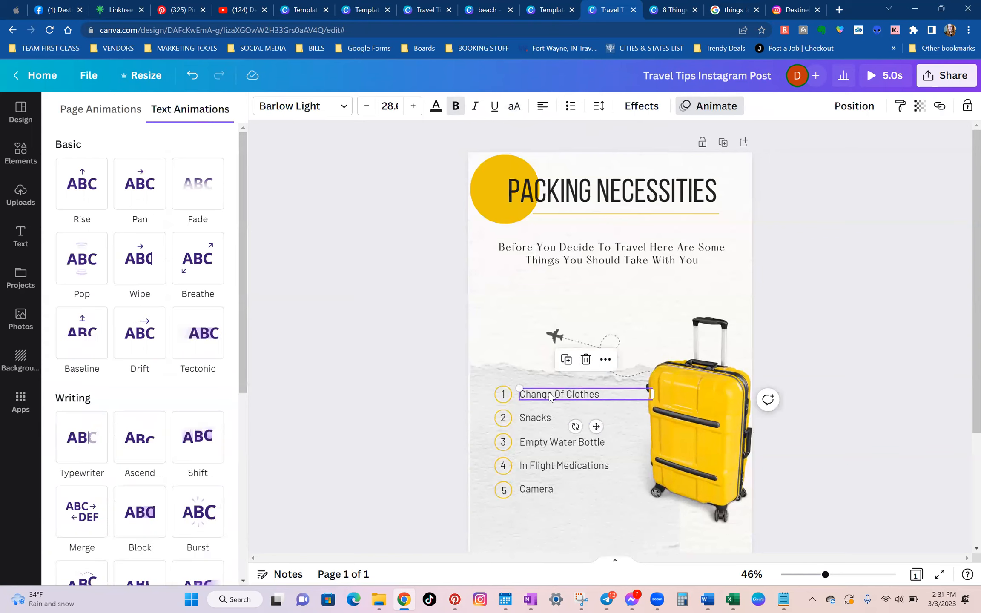
scroll(860, 432, "down", 3)
left_click(911, 442)
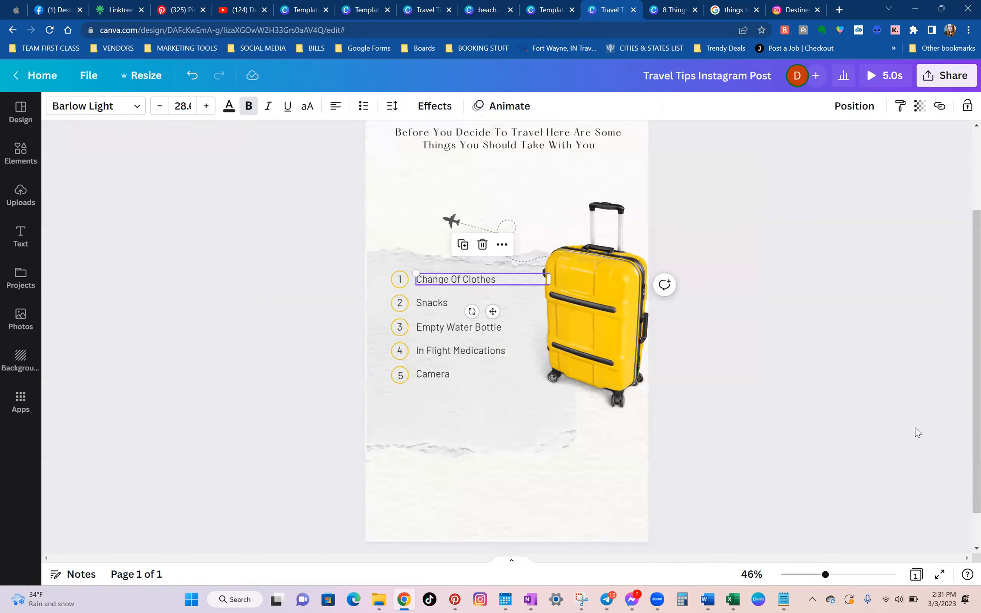
scroll(915, 431, "up", 3)
left_click(841, 420)
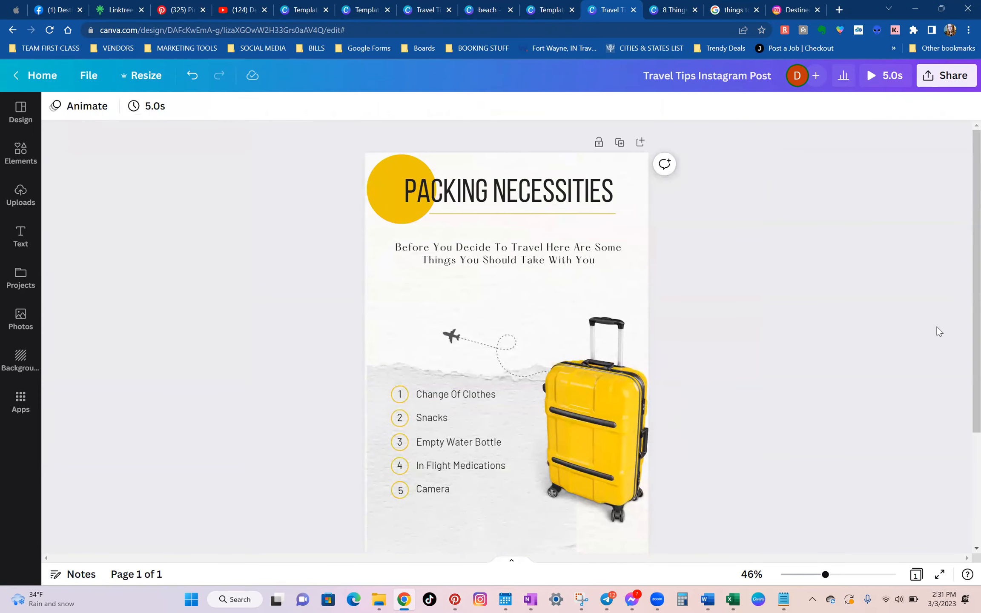
scroll(554, 247, "down", 2)
left_click(442, 221)
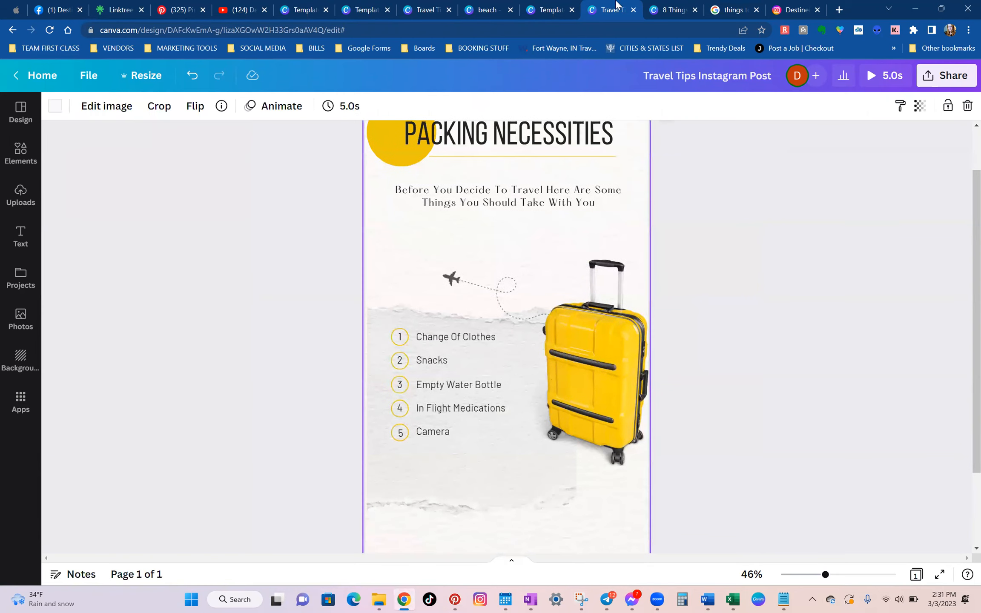
left_click(548, 5)
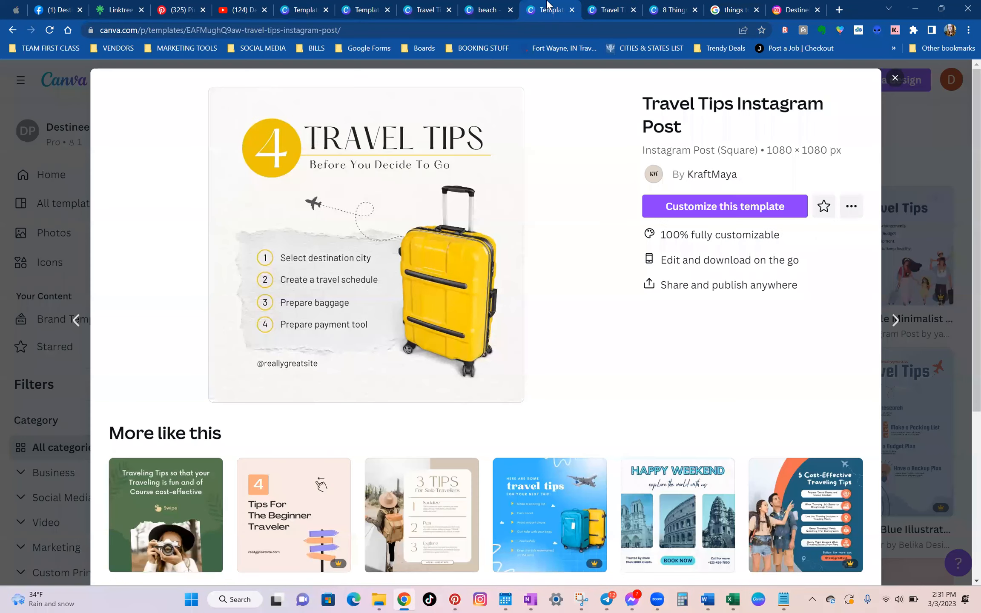
left_click(649, 5)
left_click(431, 260)
left_click(610, 6)
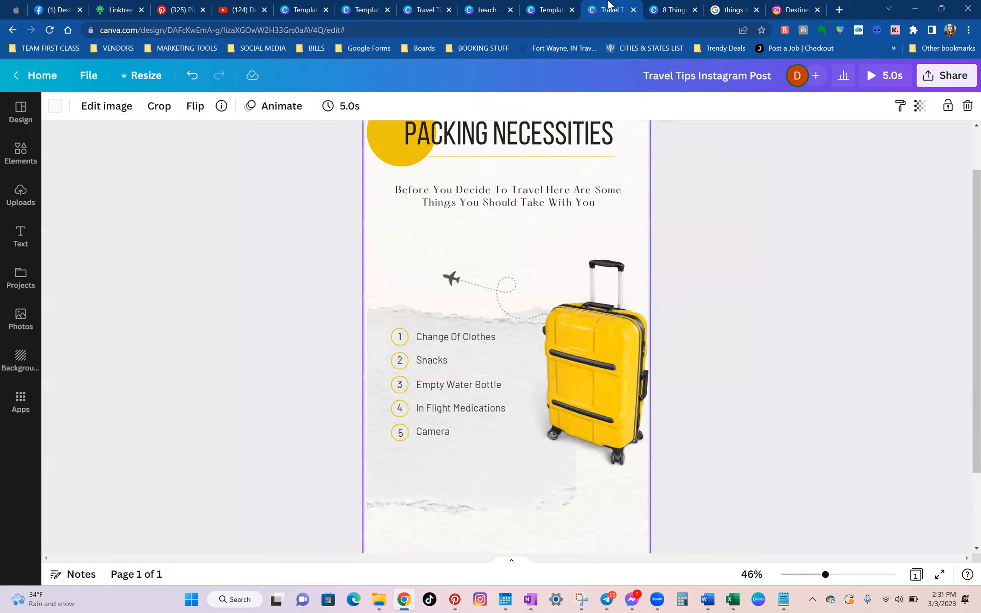
Open the download settings for the finished reel.
scroll(841, 235, "up", 2)
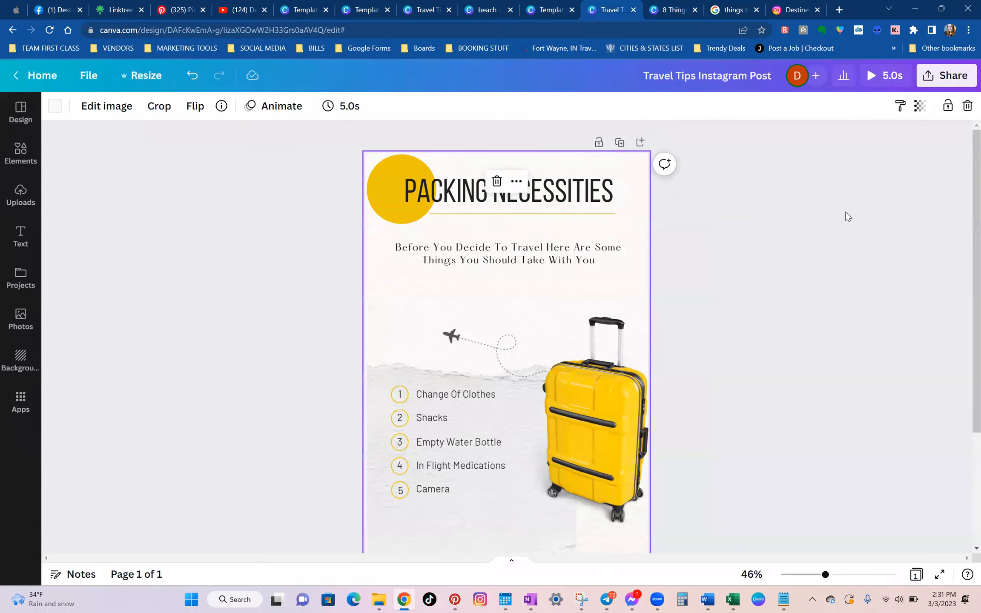
left_click(950, 83)
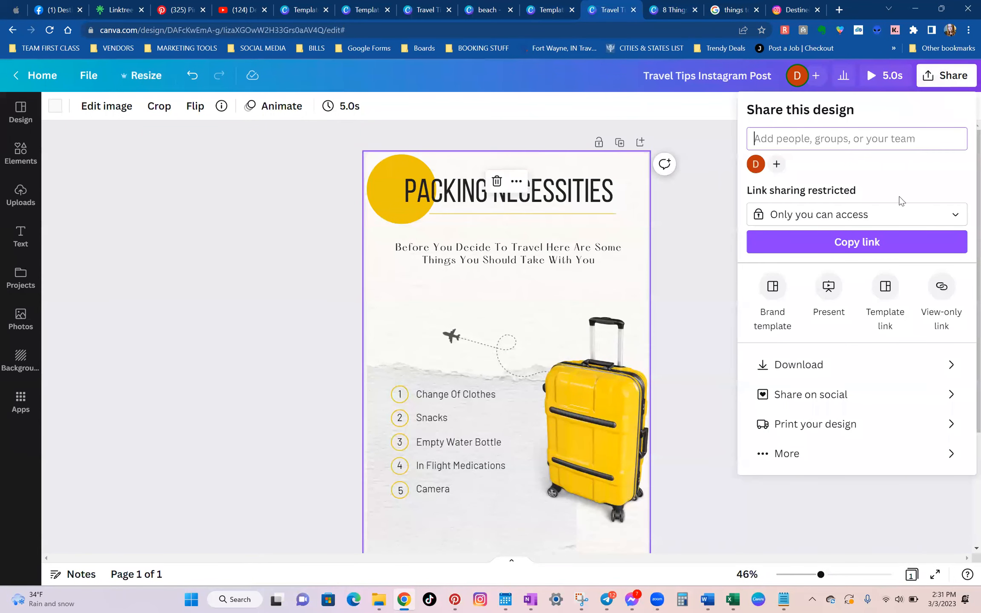
left_click(845, 360)
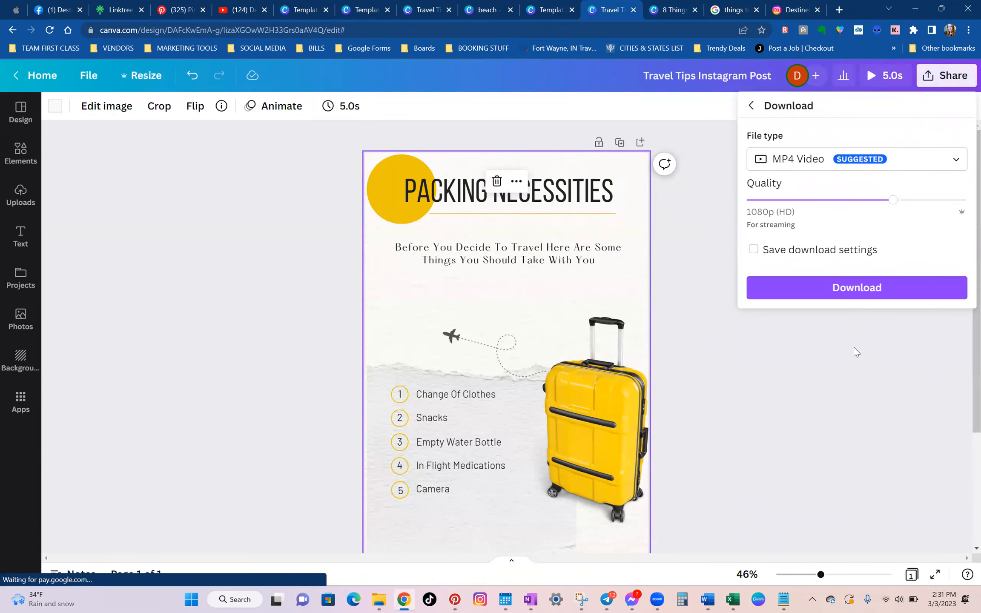